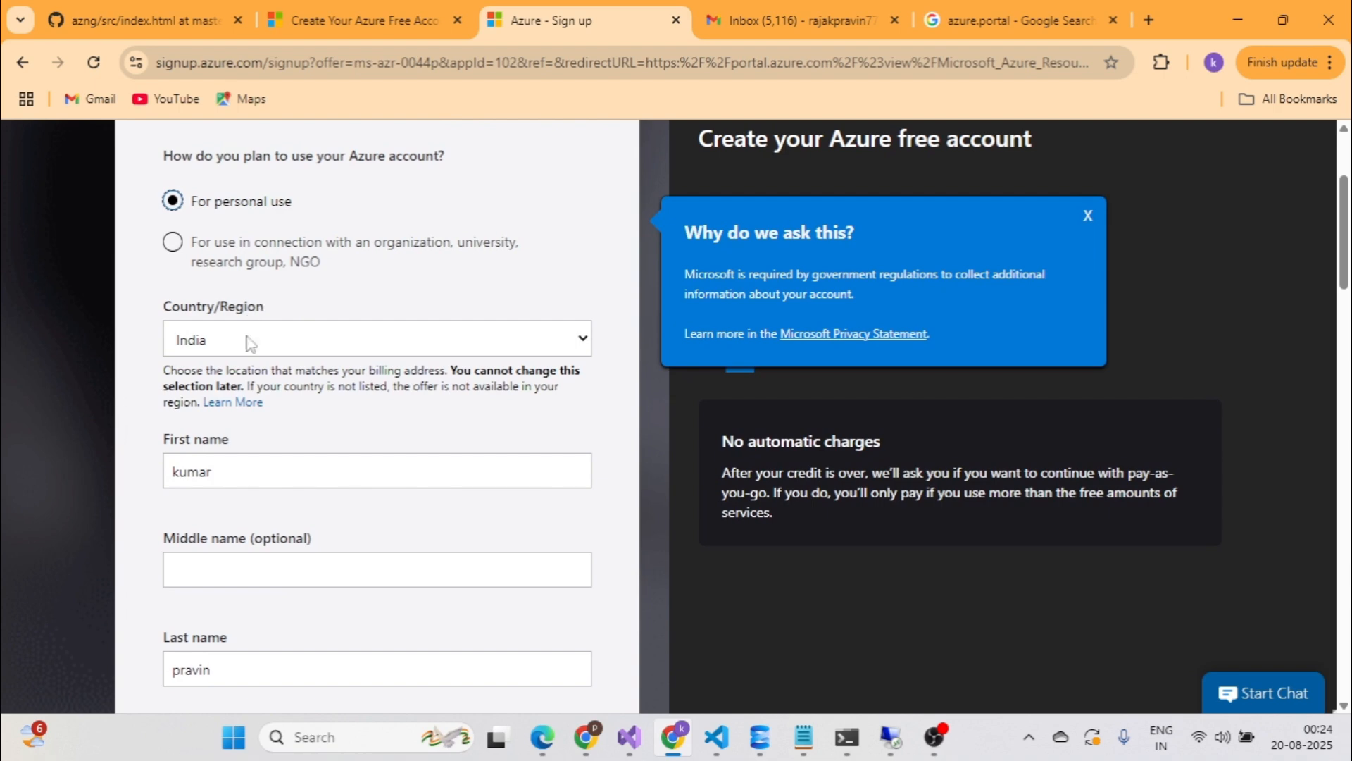
Scroll down the sign-up form toward the Phone field.
scroll(247, 396, "down", 3)
scroll(248, 403, "down", 3)
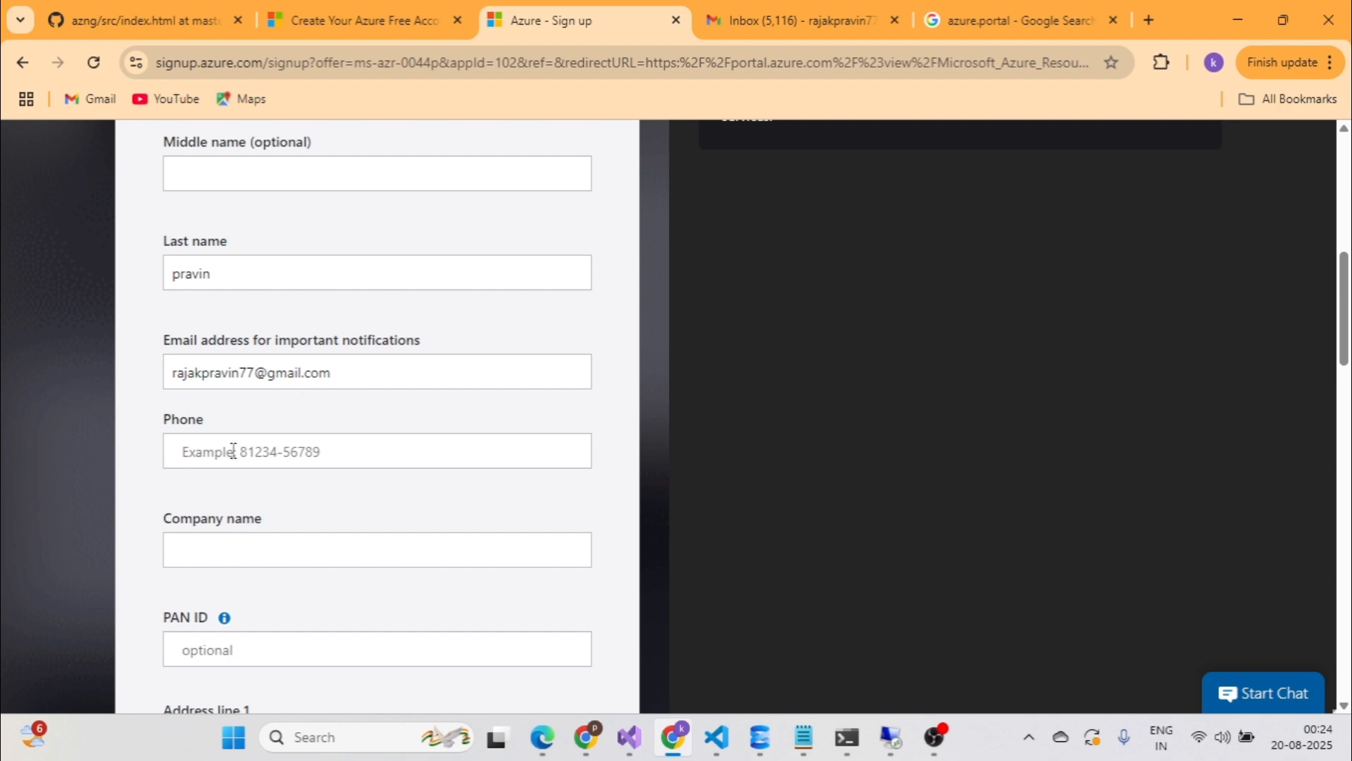
Enter the contact phone number and the company name pravinTech.
left_click(277, 457)
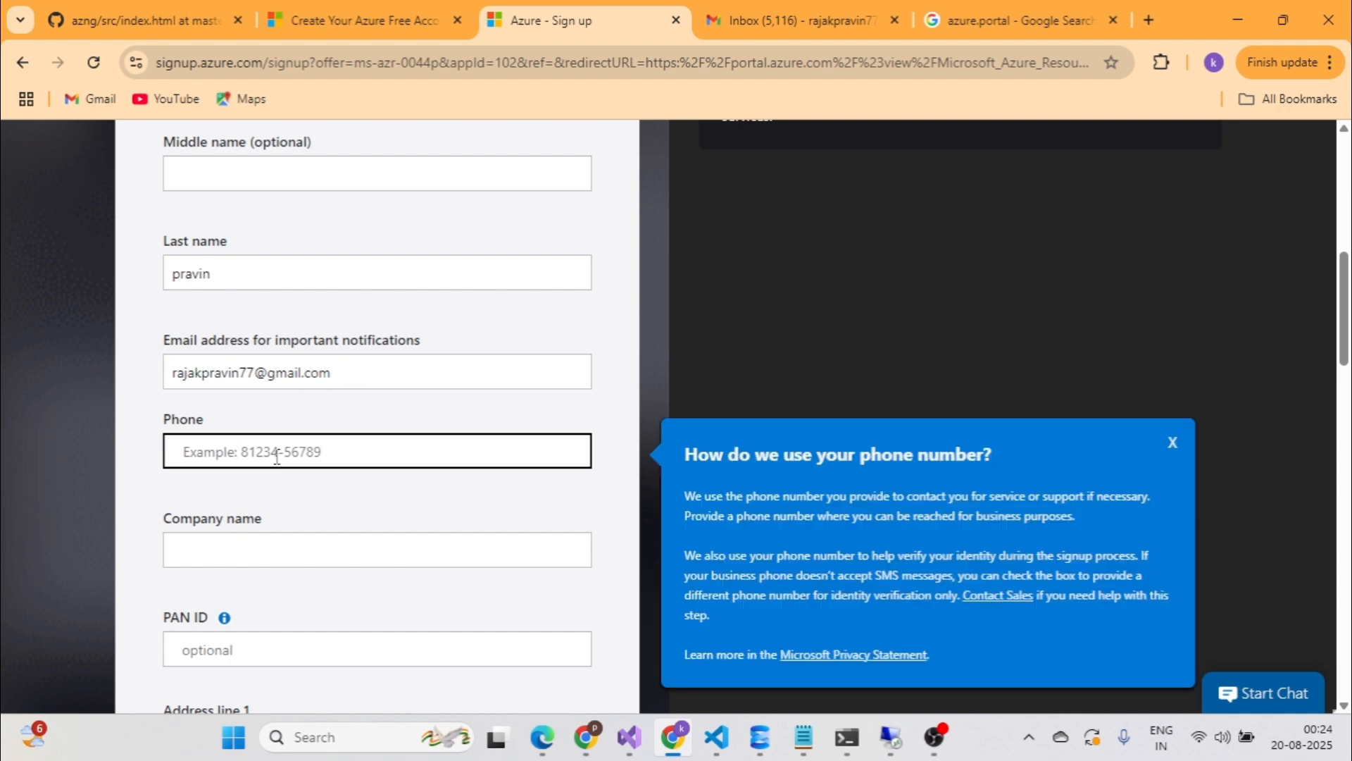
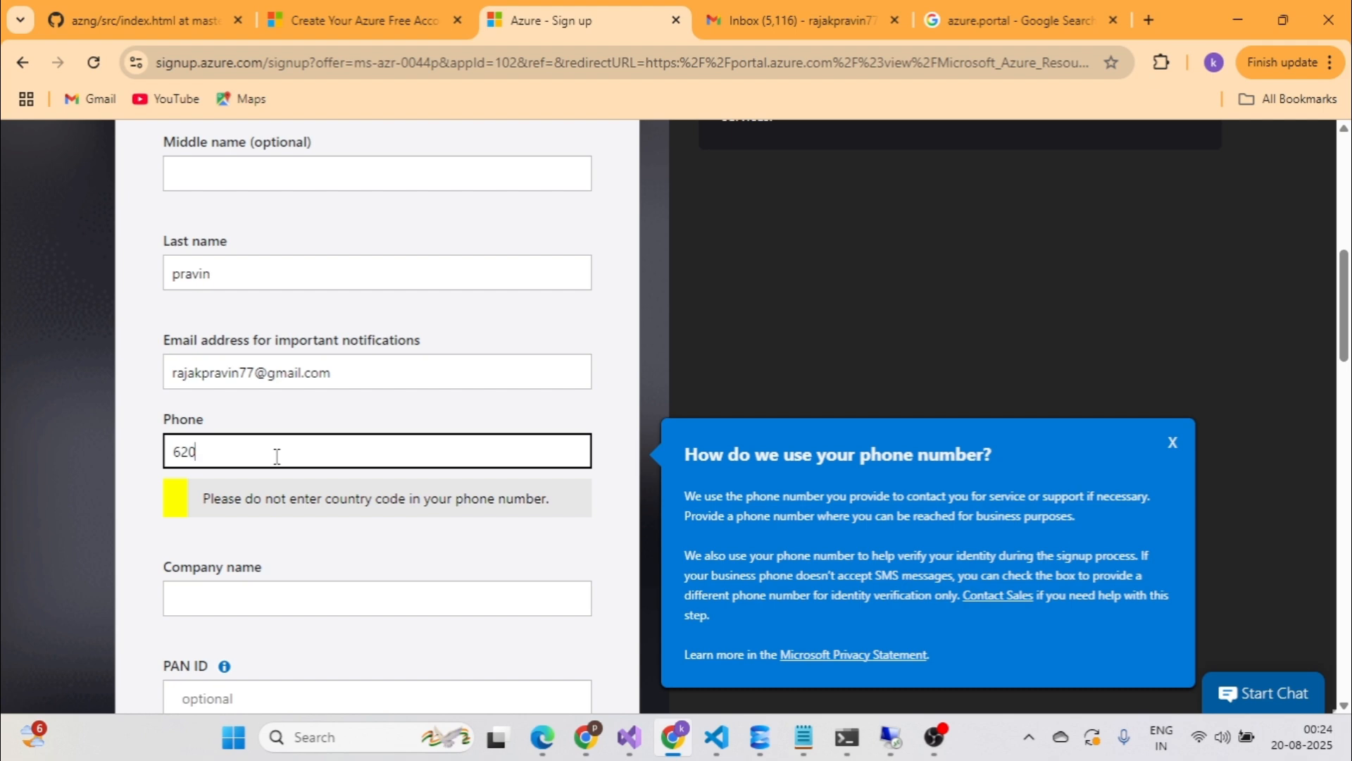
scroll(269, 465, "down", 3)
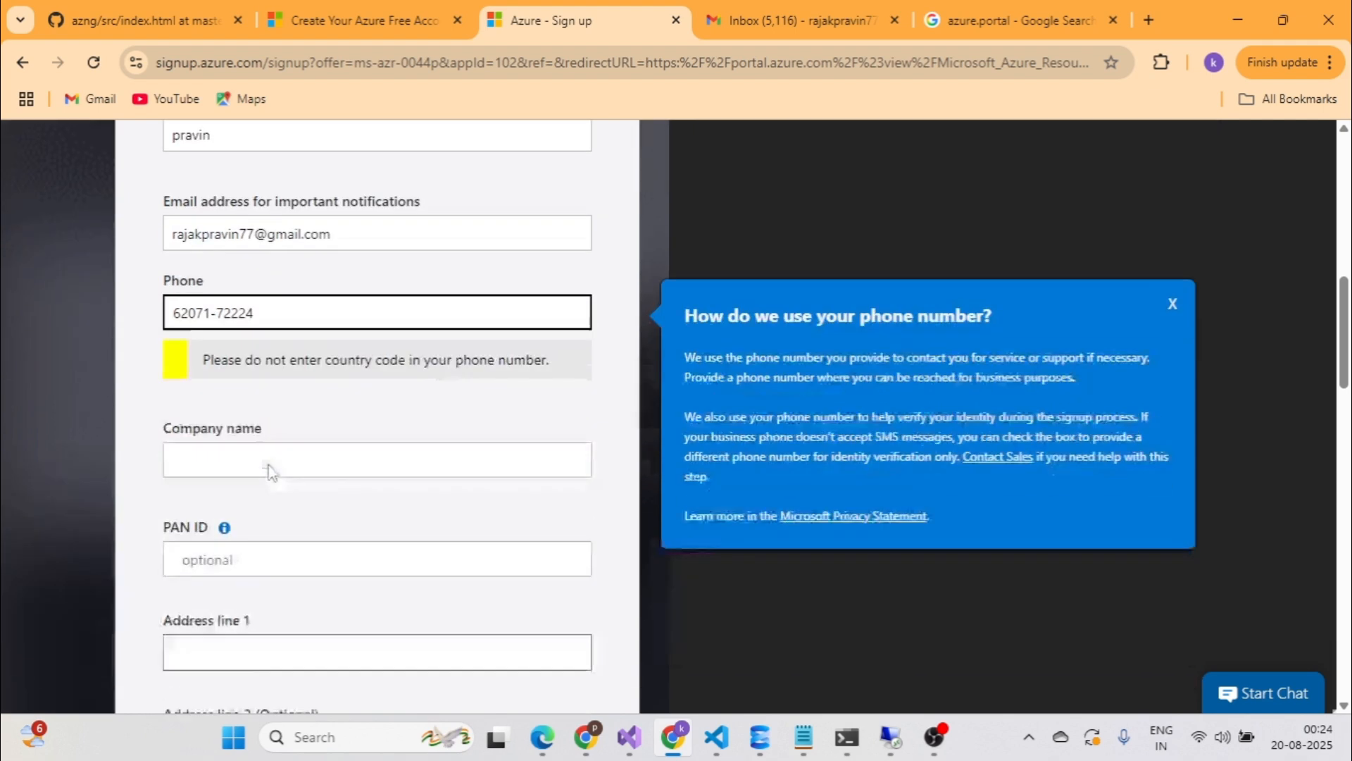
left_click(267, 411)
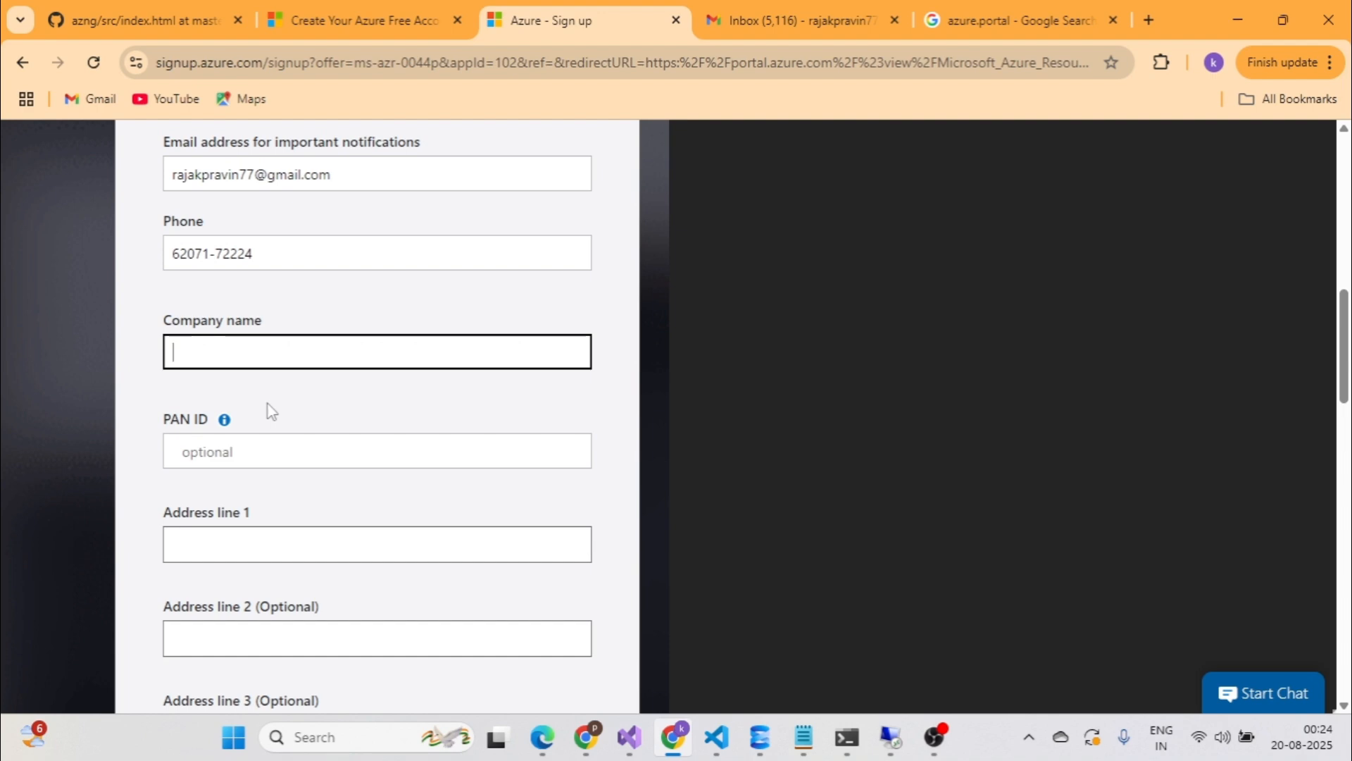
type("pravinTech")
Select Bihar as the State.
scroll(213, 434, "down", 1)
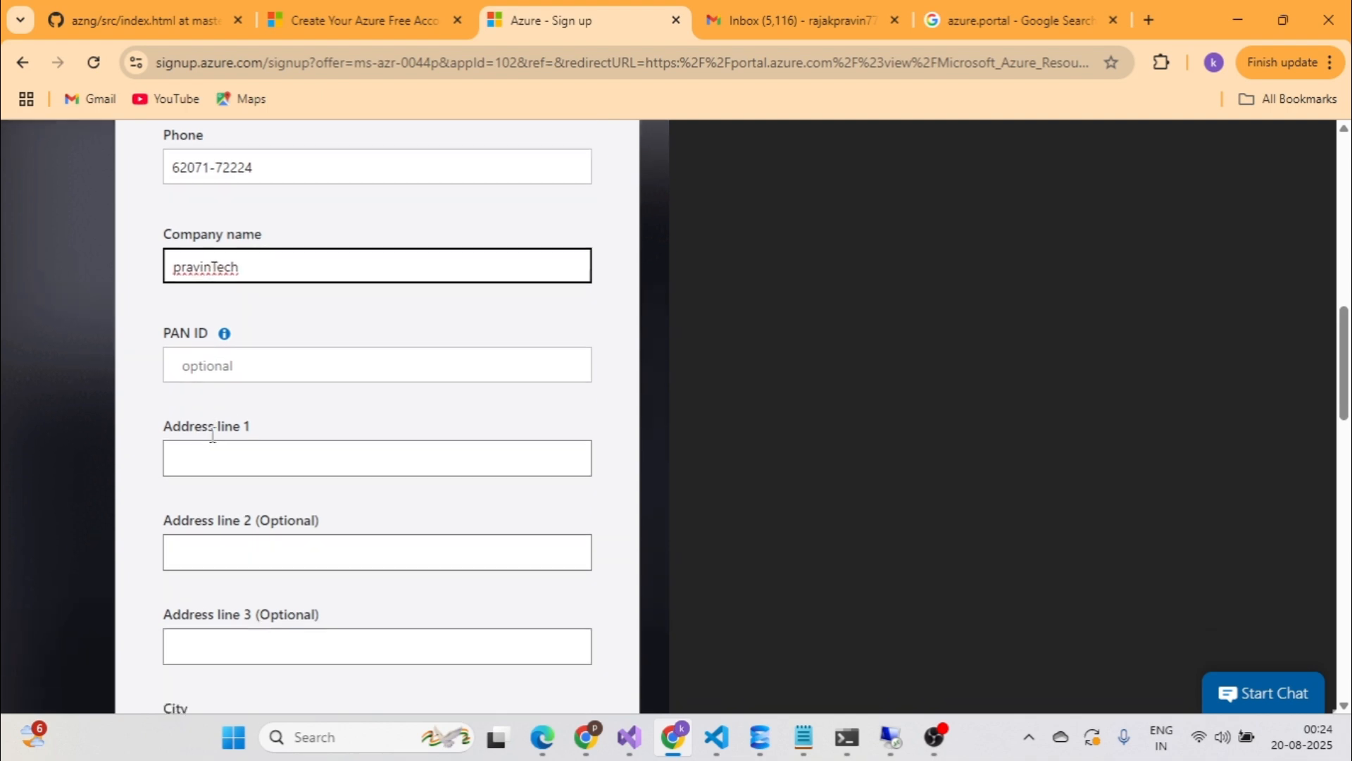
scroll(235, 432, "down", 4)
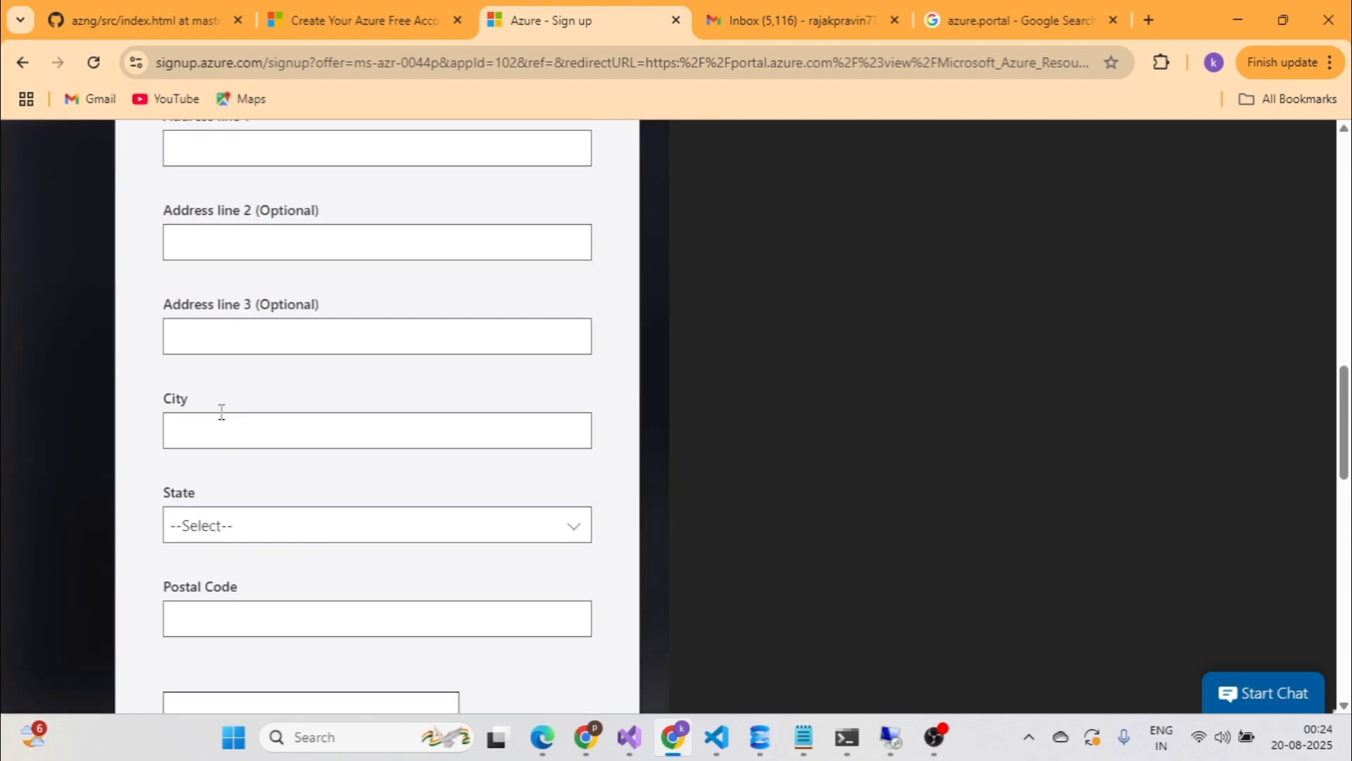
scroll(359, 378, "down", 1)
left_click(571, 434)
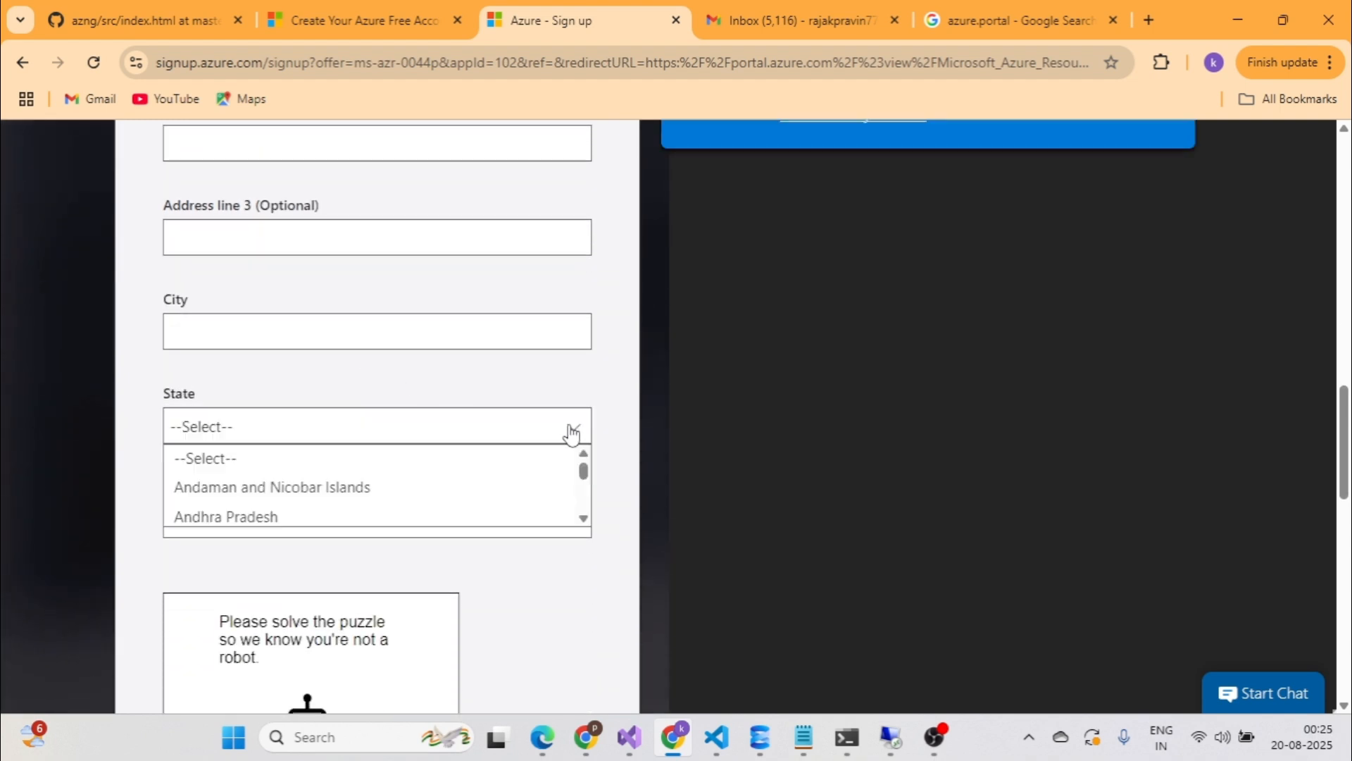
scroll(483, 503, "down", 1)
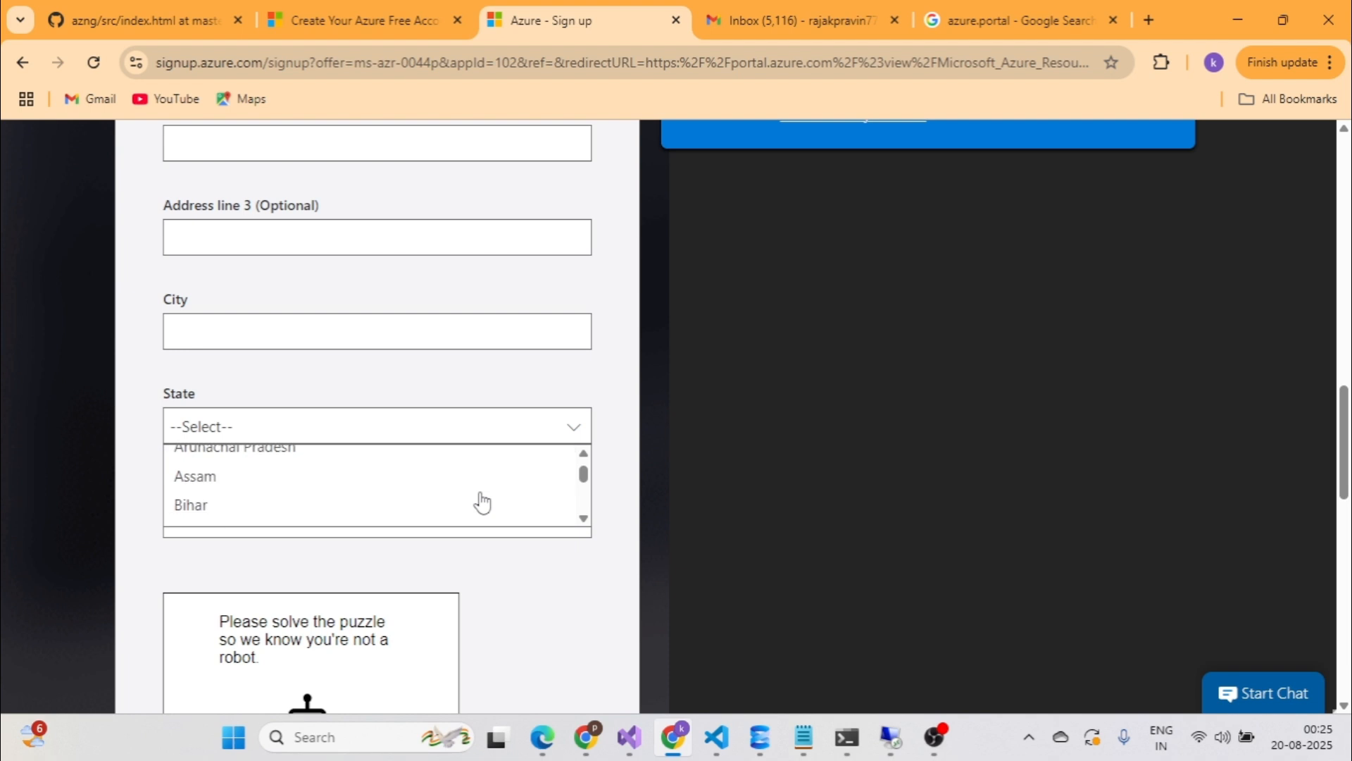
left_click(211, 505)
Start the human-verification puzzle below the form.
scroll(143, 455, "down", 1)
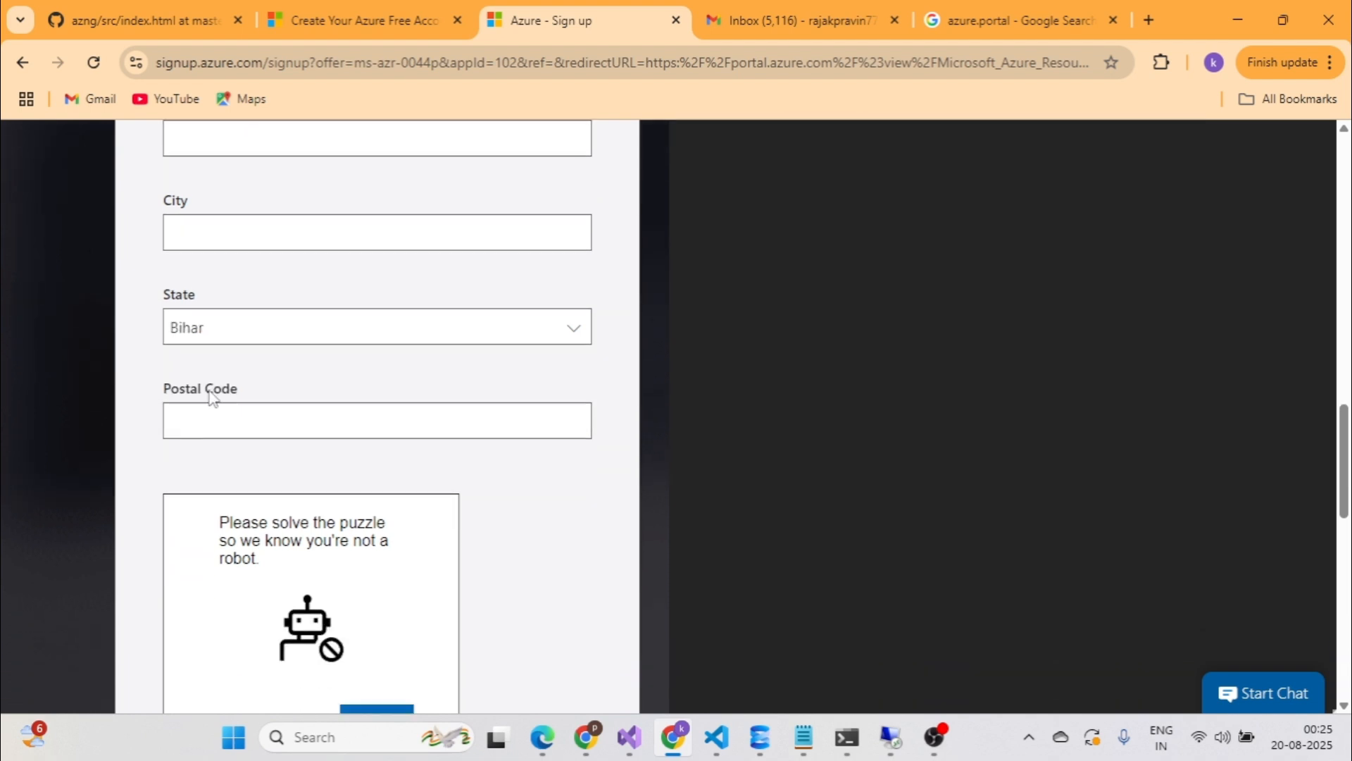
scroll(296, 375, "down", 4)
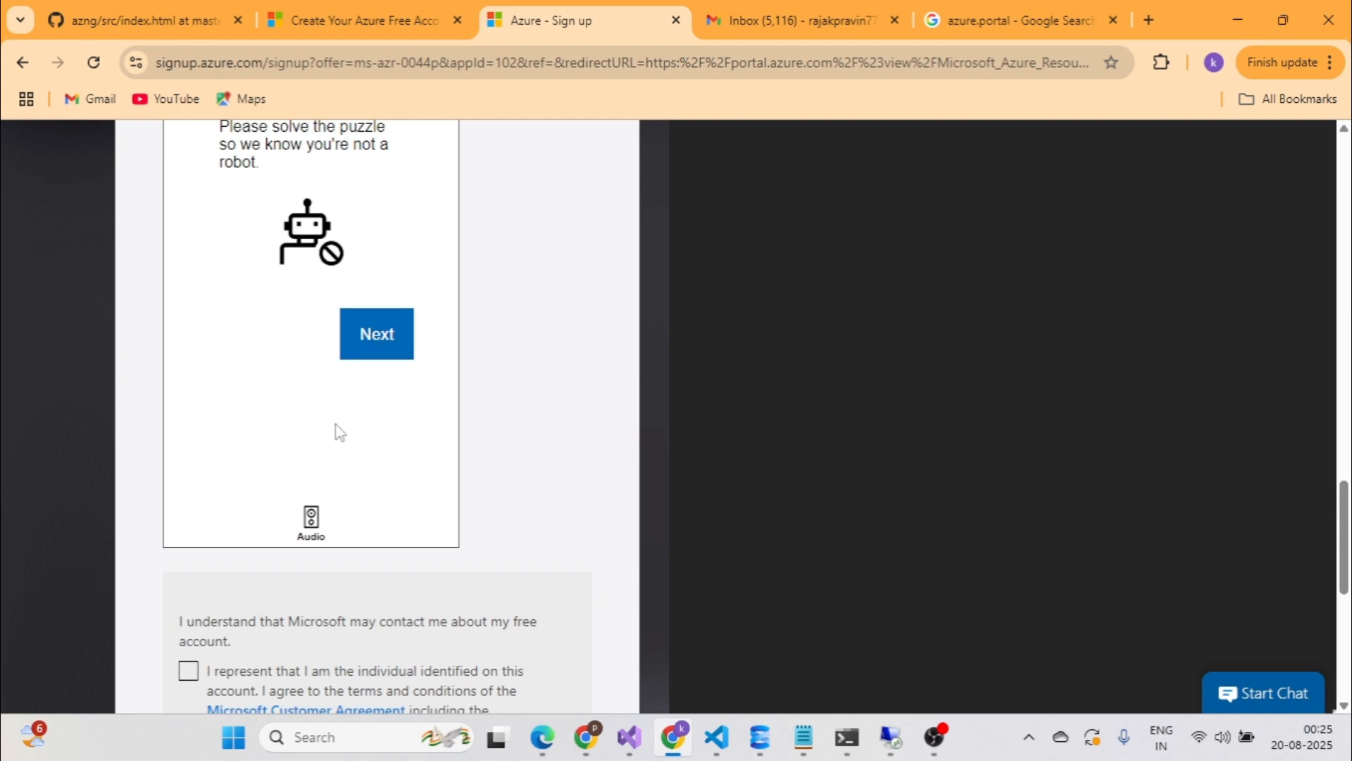
scroll(338, 432, "up", 2)
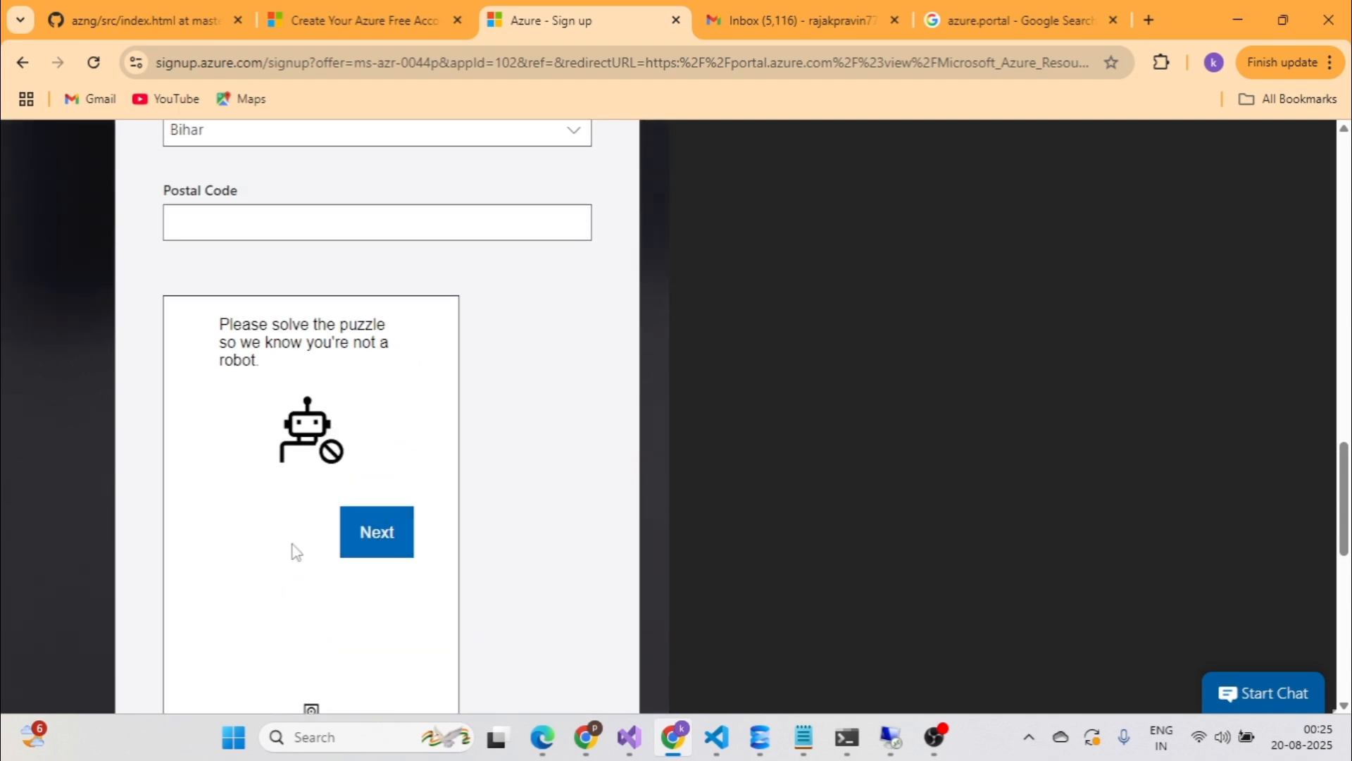
left_click(383, 538)
Rotate the captcha image three times to match and submit the answer.
scroll(386, 538, "down", 1)
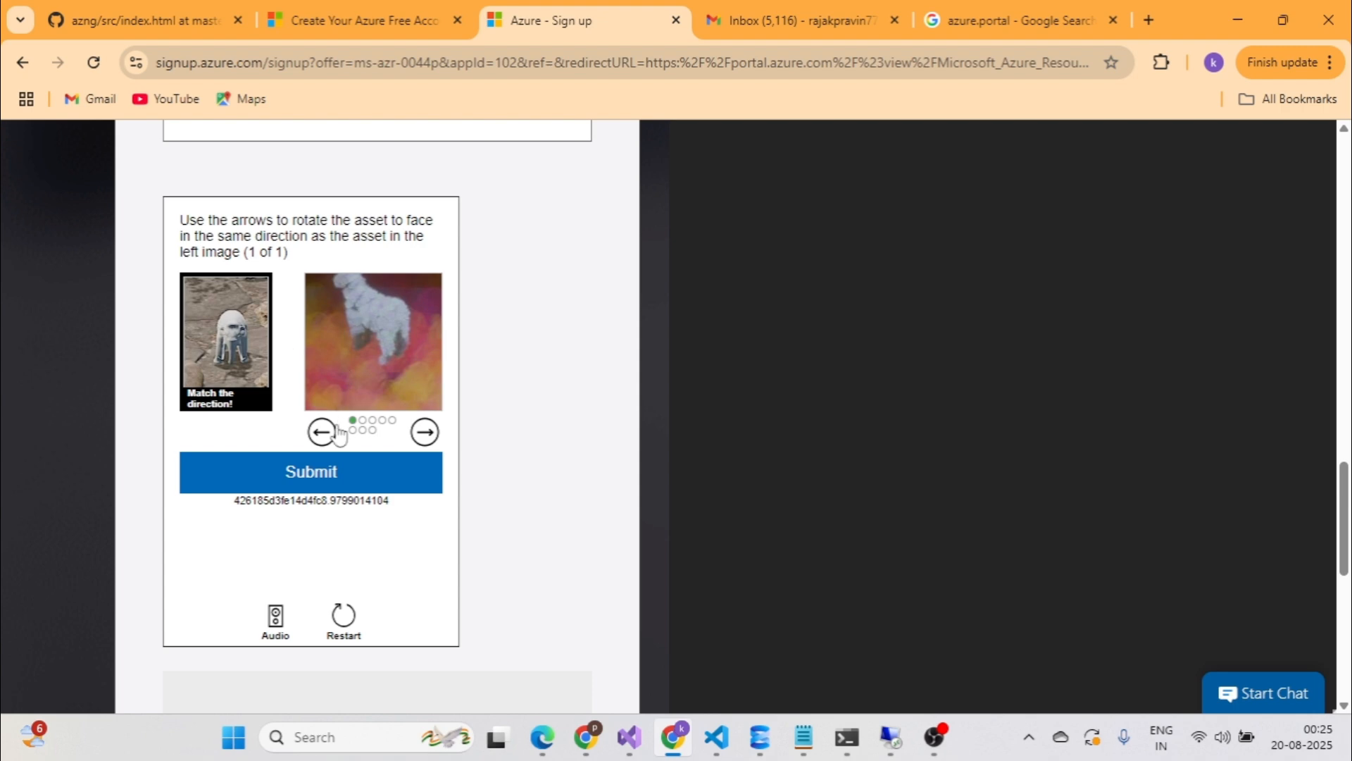
left_click(423, 432)
left_click(422, 433)
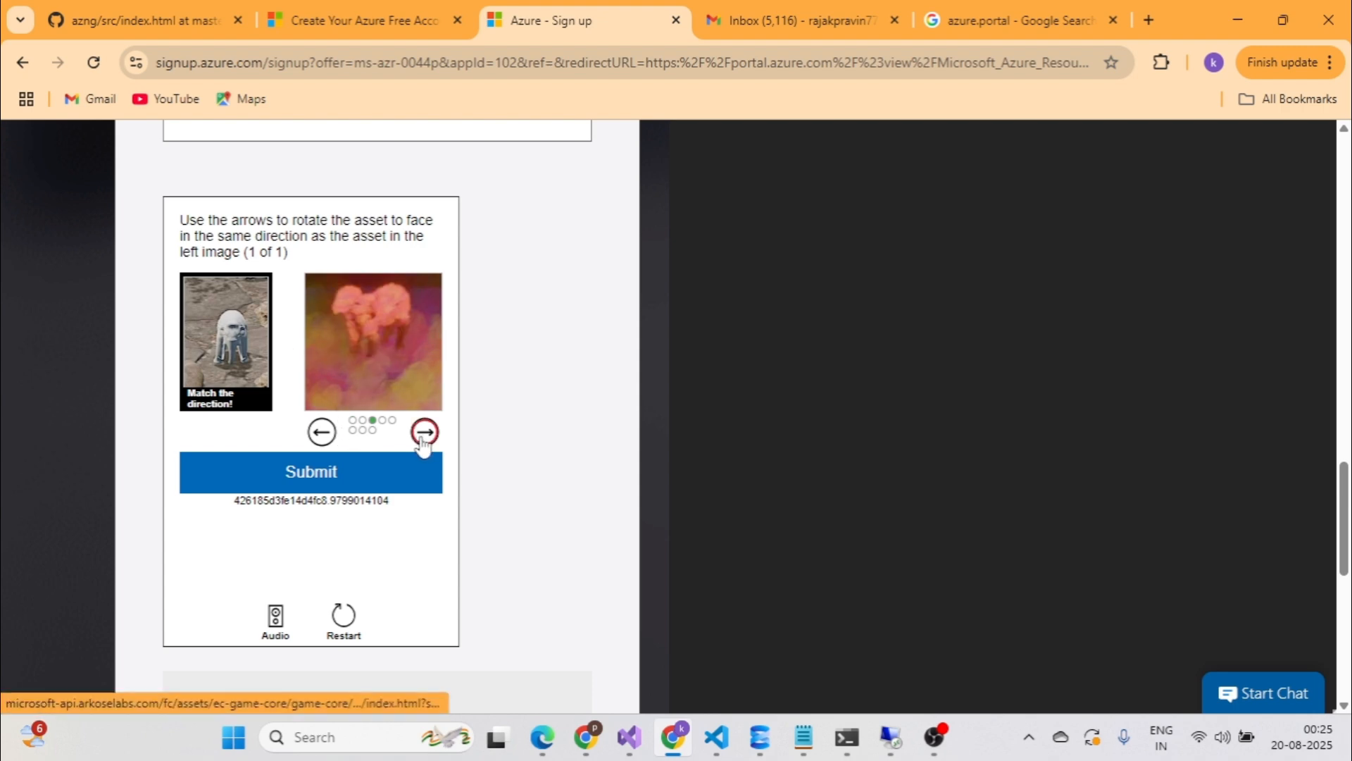
left_click(423, 432)
left_click(340, 476)
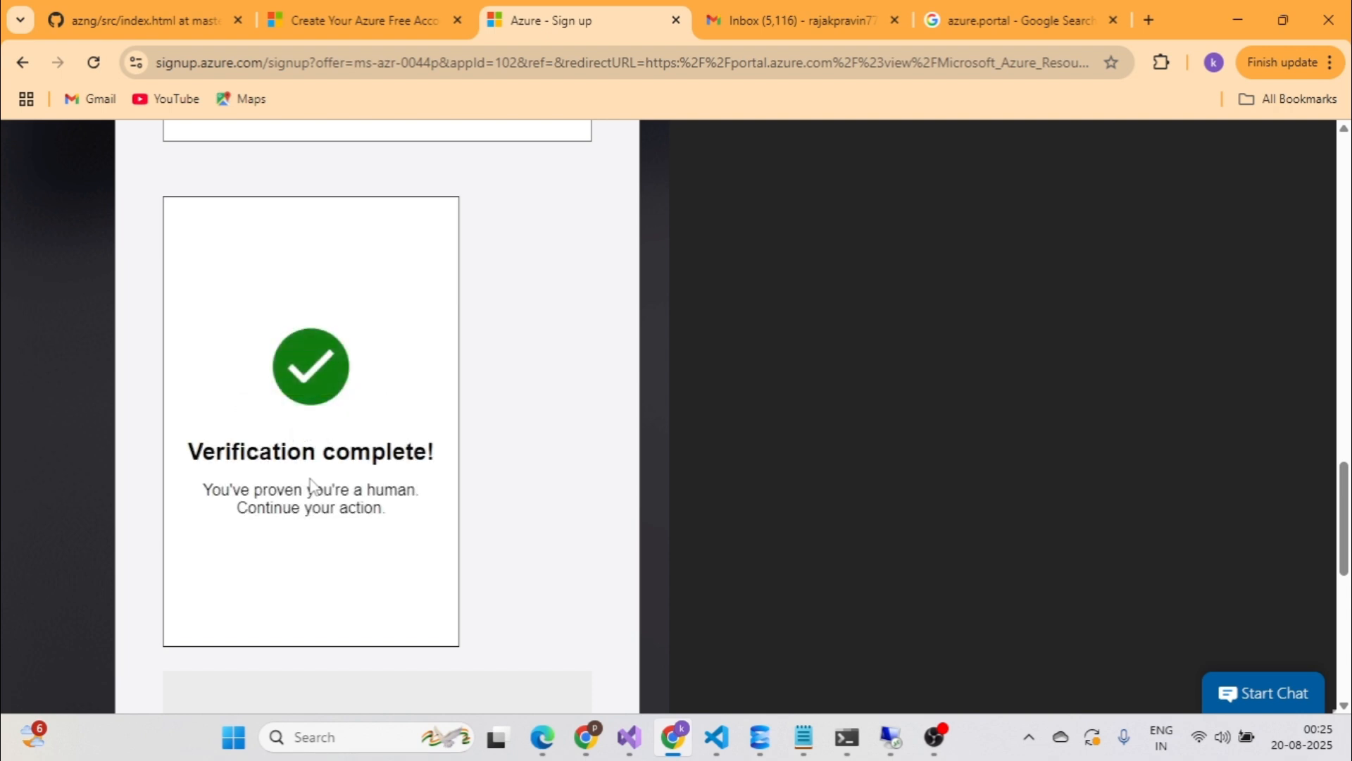
Tick the Microsoft Customer Agreement and partner information-sharing checkboxes.
scroll(585, 468, "down", 5)
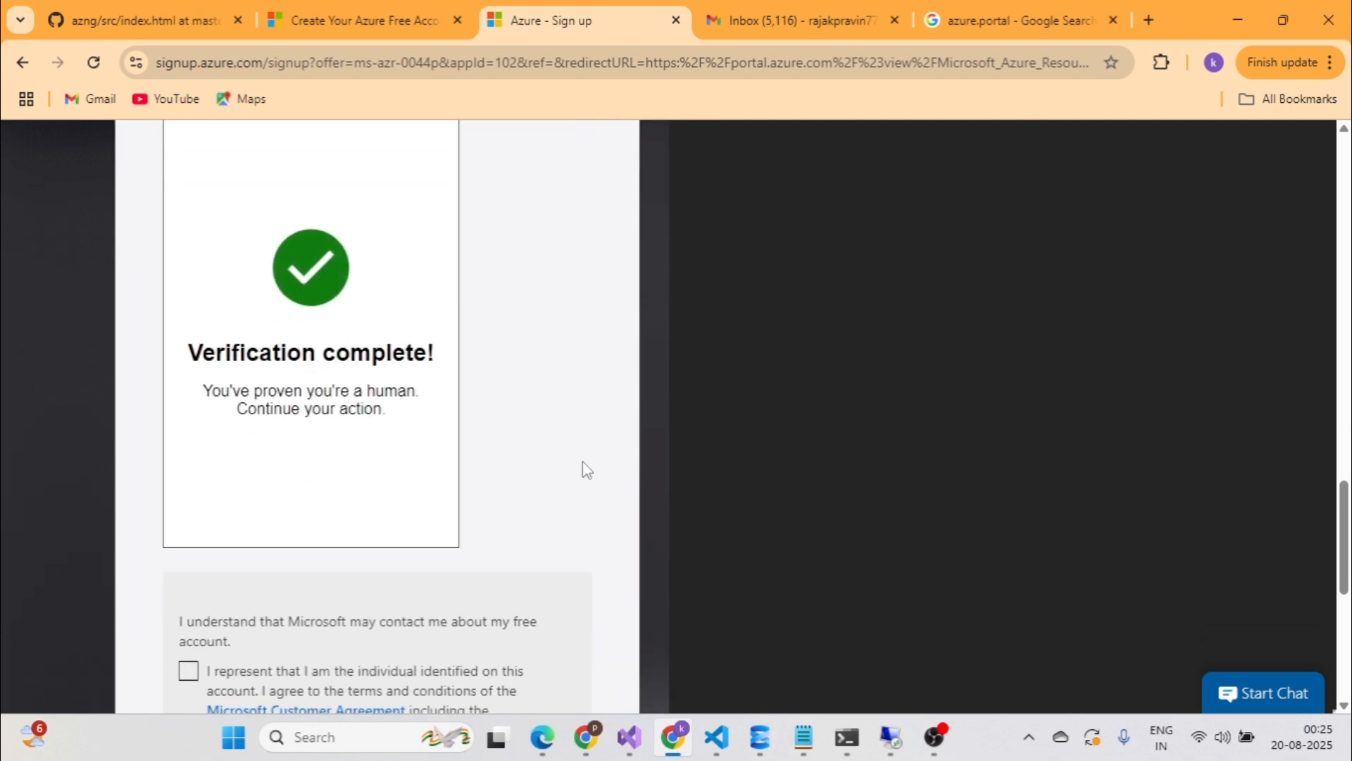
left_click(182, 376)
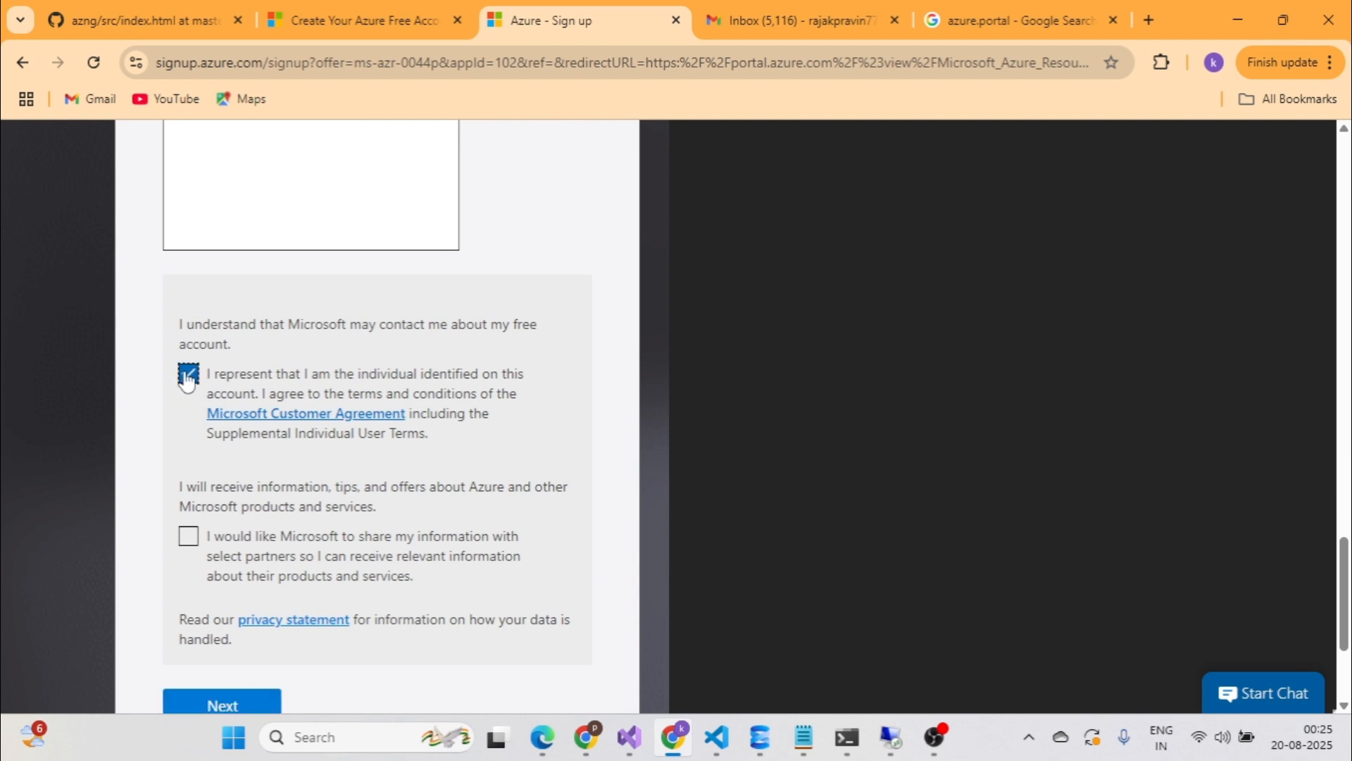
left_click(187, 541)
scroll(190, 535, "down", 3)
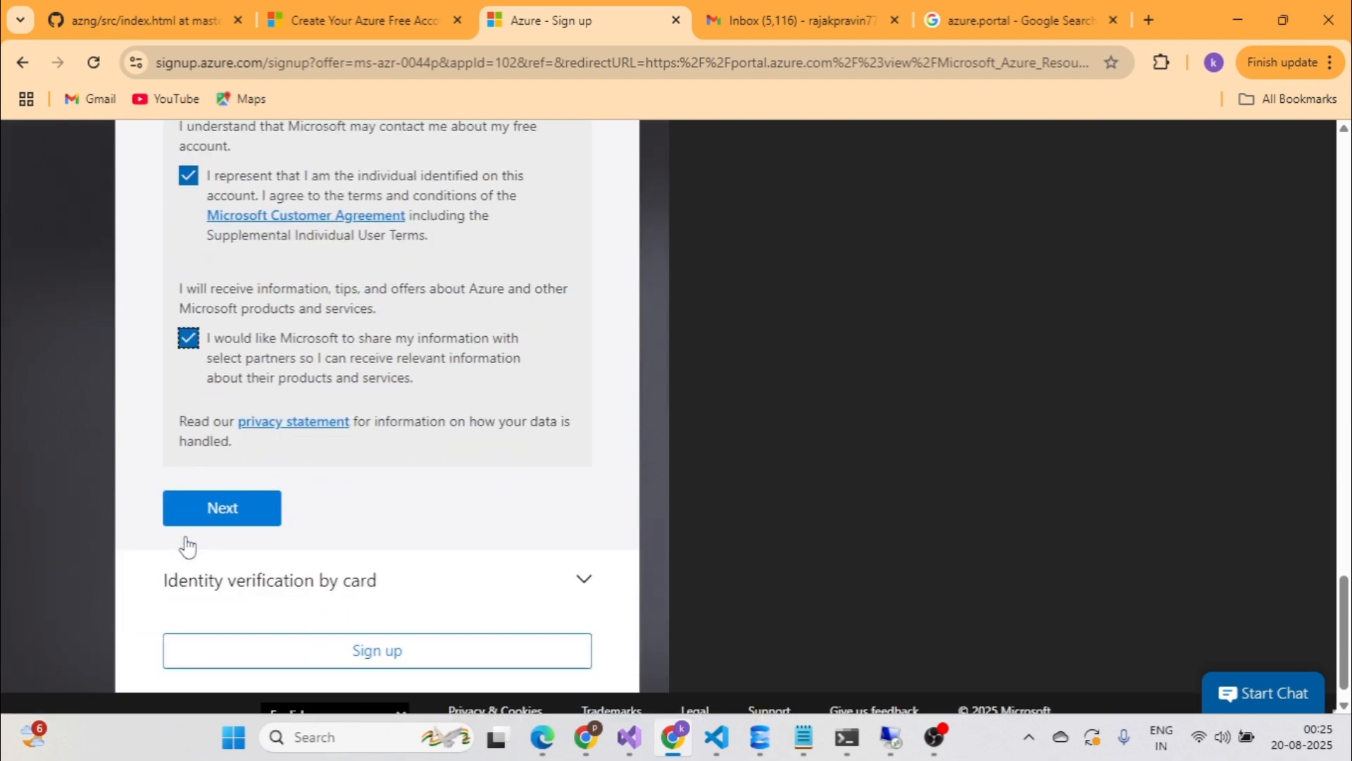
Fill in the first address line and move on to the next address fields.
left_click(243, 509)
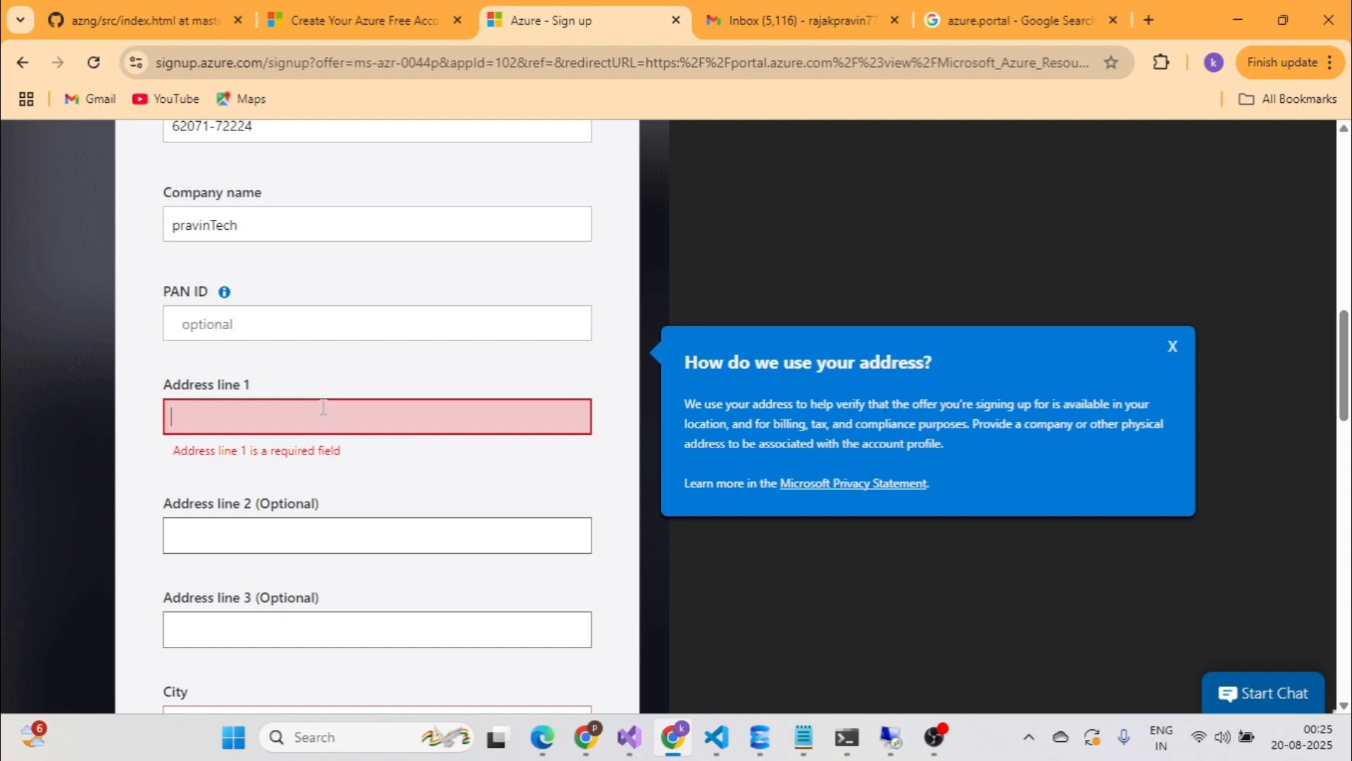
type("new delhi")
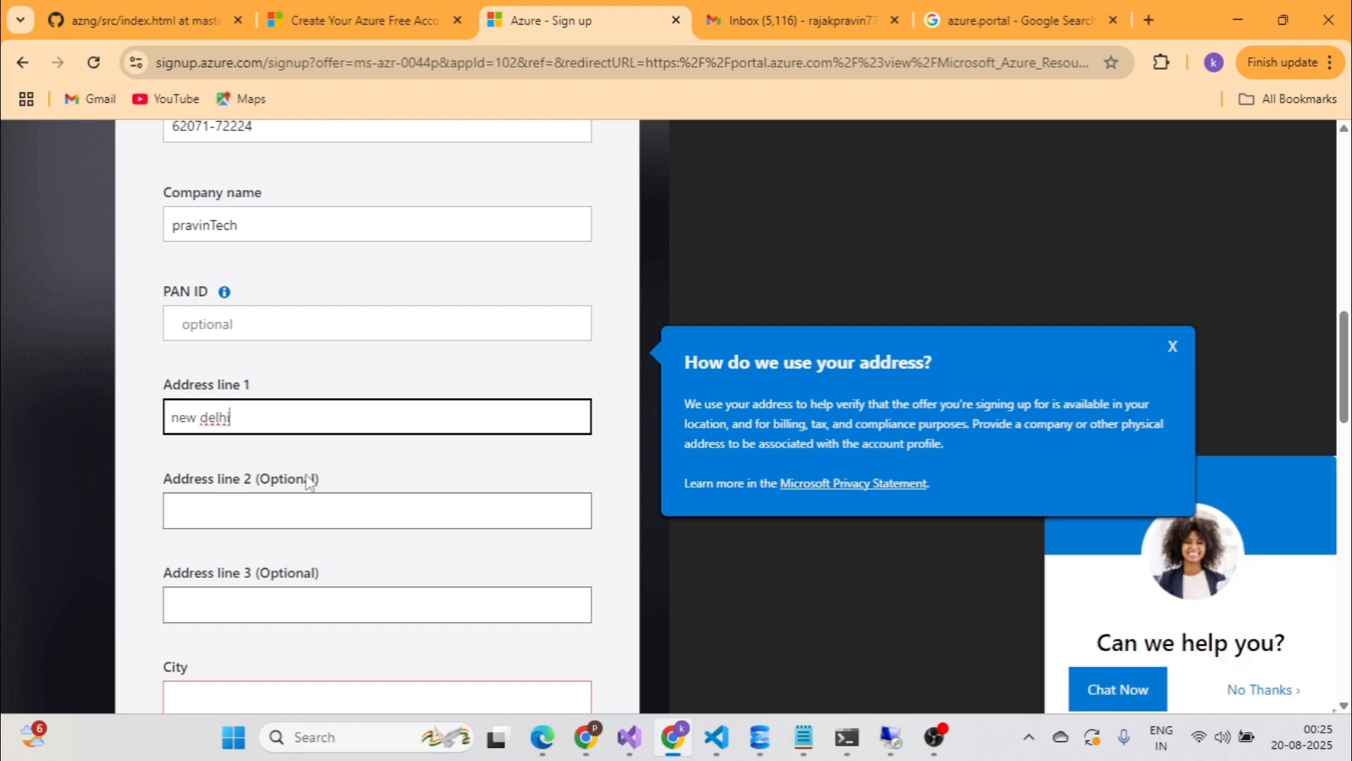
left_click(300, 501)
left_click(298, 500)
scroll(292, 513, "down", 5)
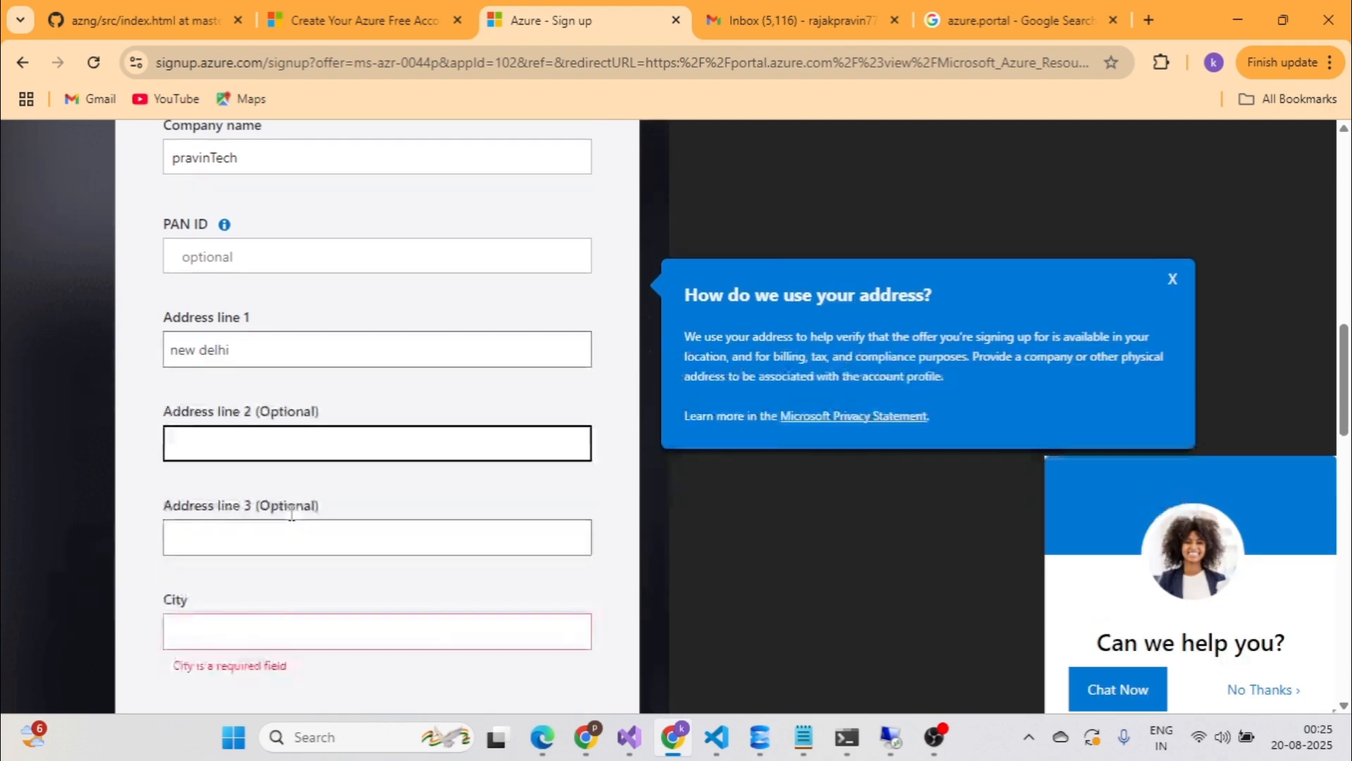
left_click(292, 512)
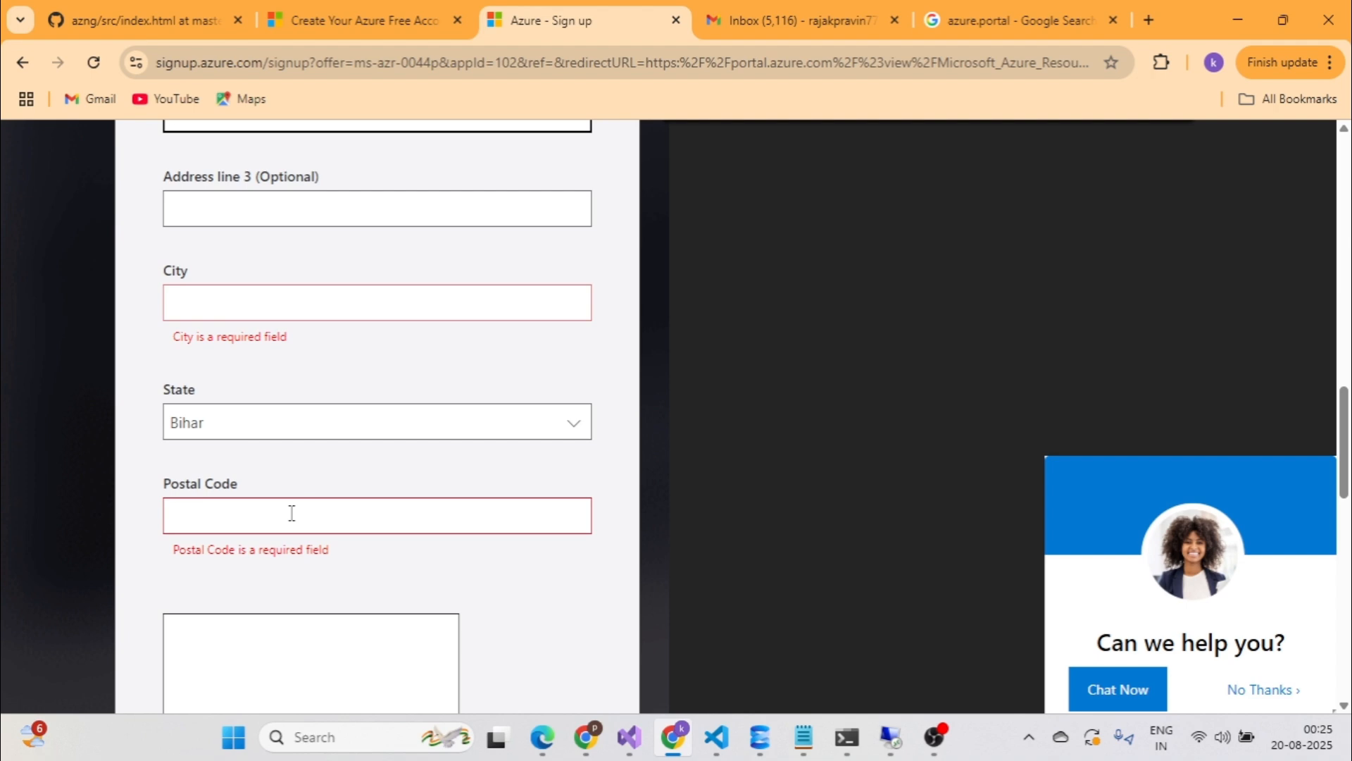
Enter the postal code in the address section.
scroll(292, 513, "up", 5)
scroll(292, 513, "up", 1)
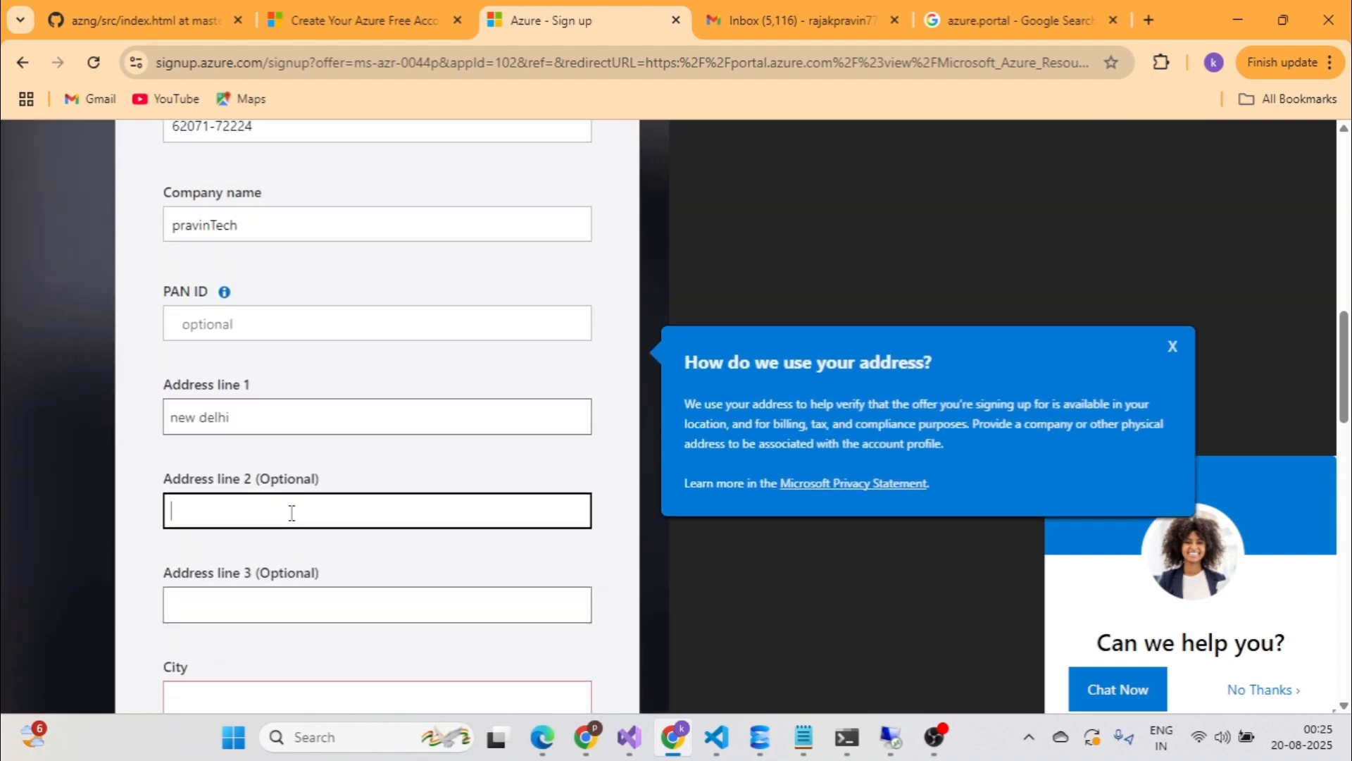
scroll(292, 513, "down", 1)
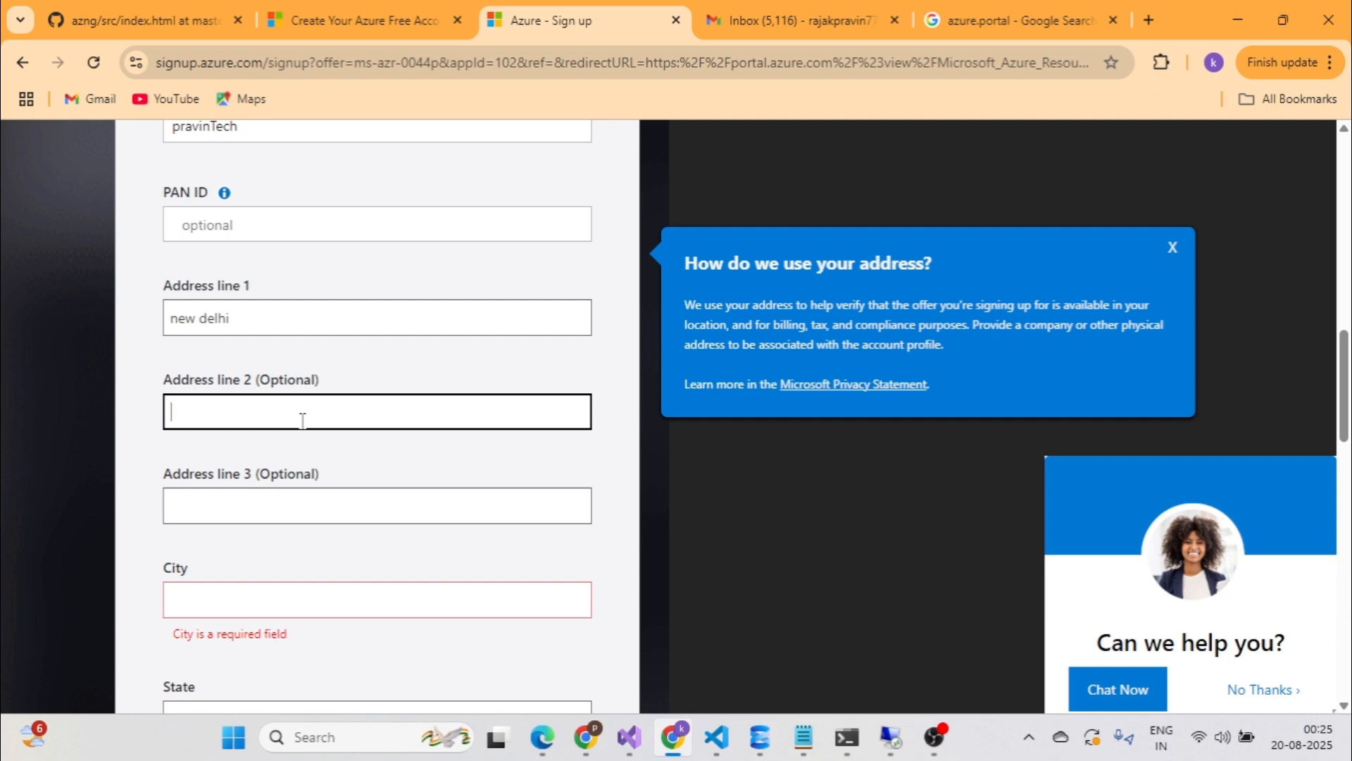
scroll(303, 421, "down", 1)
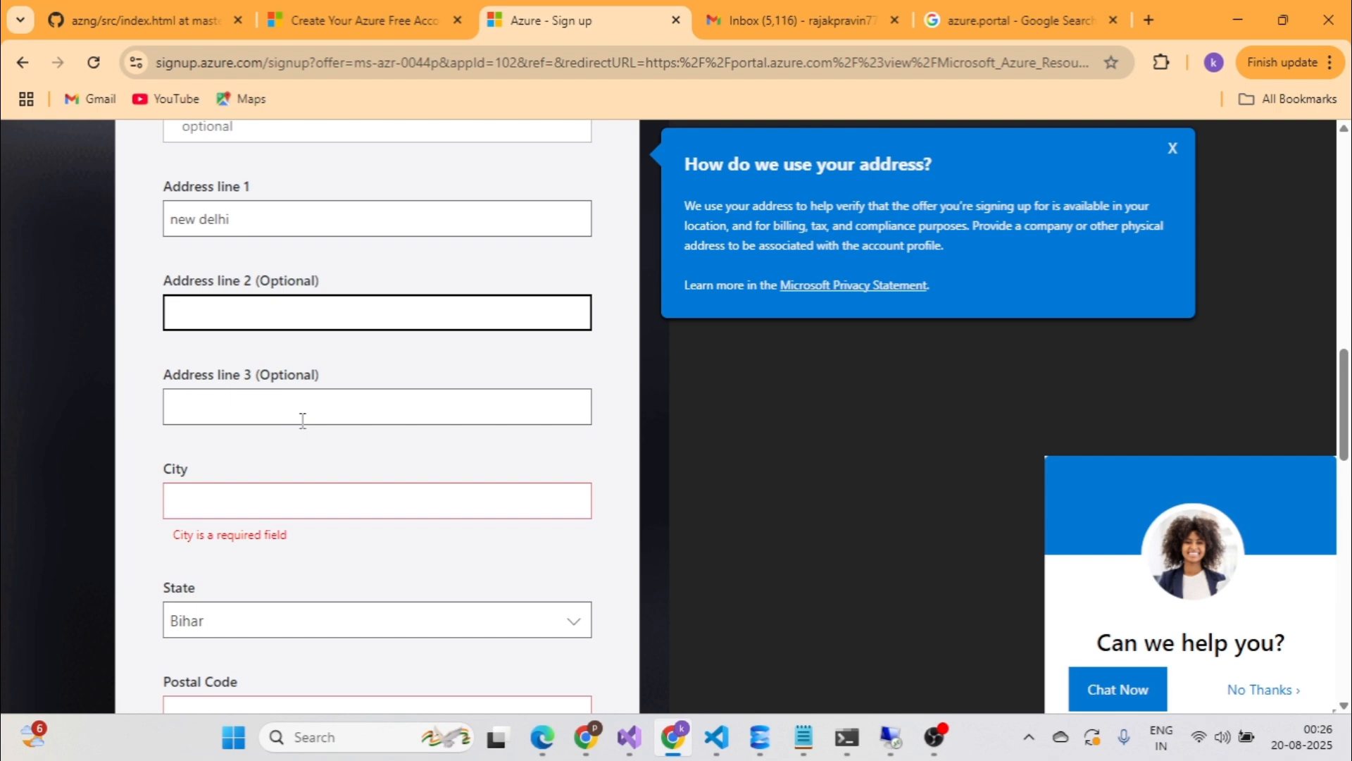
scroll(309, 422, "down", 1)
scroll(309, 422, "down", 4)
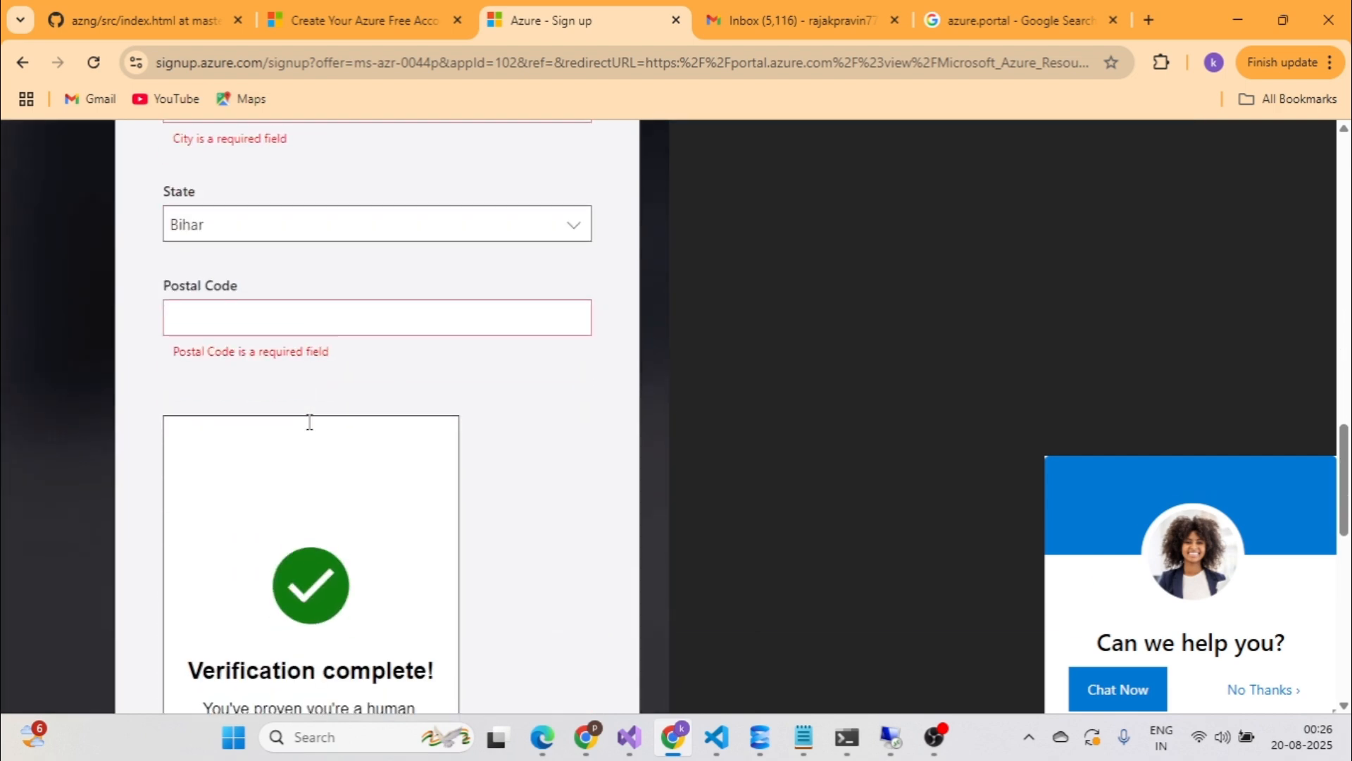
scroll(309, 422, "up", 1)
left_click(279, 423)
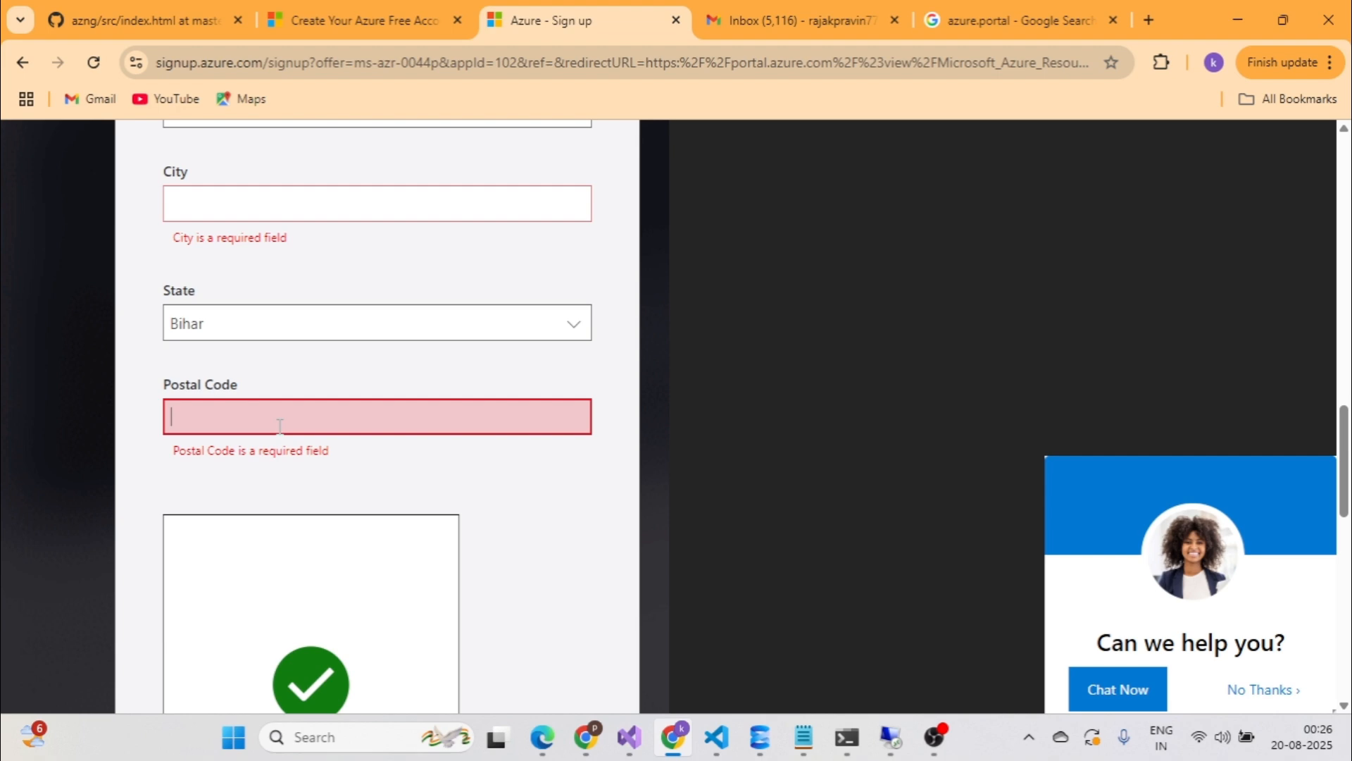
type("84311")
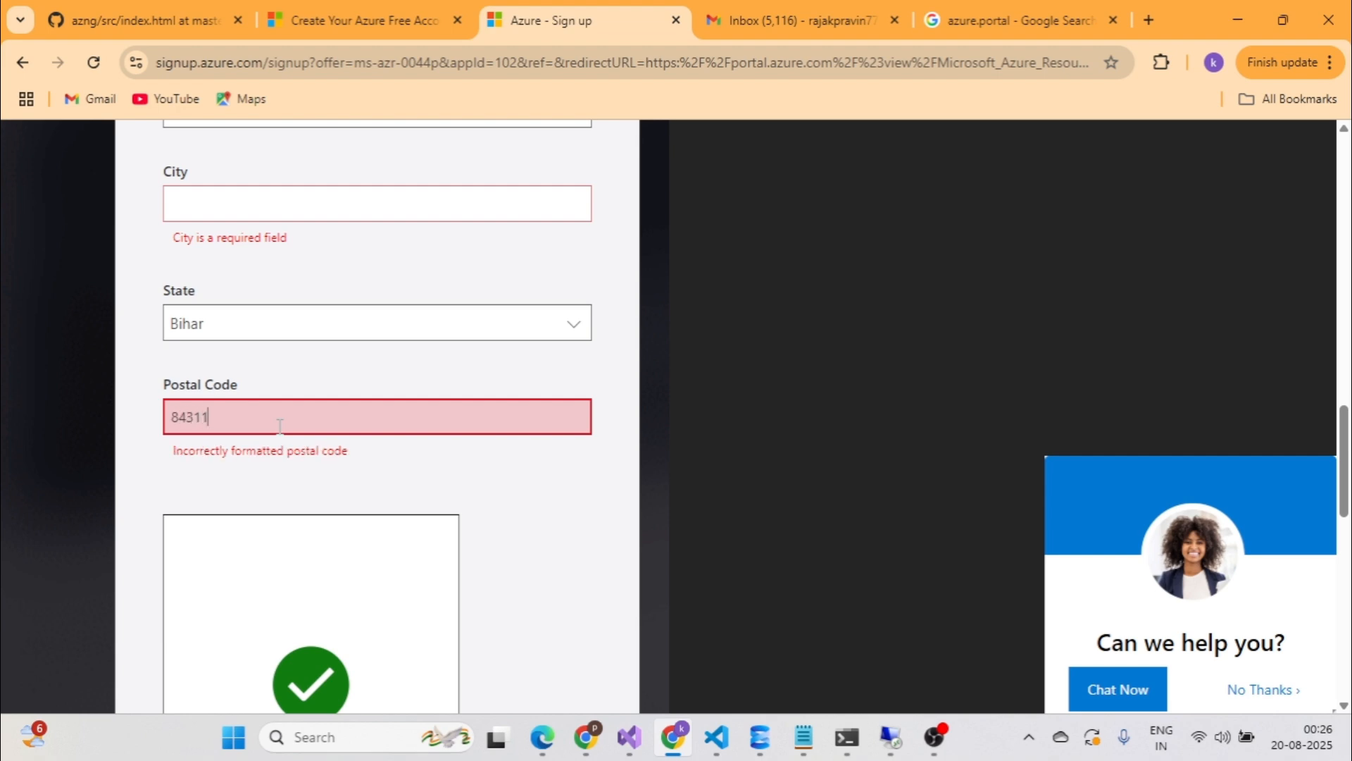
type("4")
Enter the city name and review the completed form.
scroll(262, 210, "up", 1)
left_click(262, 209)
left_click(255, 294)
type("hajipur")
scroll(242, 287, "up", 2)
scroll(226, 332, "down", 4)
scroll(226, 362, "up", 2)
scroll(224, 362, "down", 5)
scroll(276, 317, "up", 2)
scroll(278, 318, "down", 3)
scroll(426, 339, "down", 5)
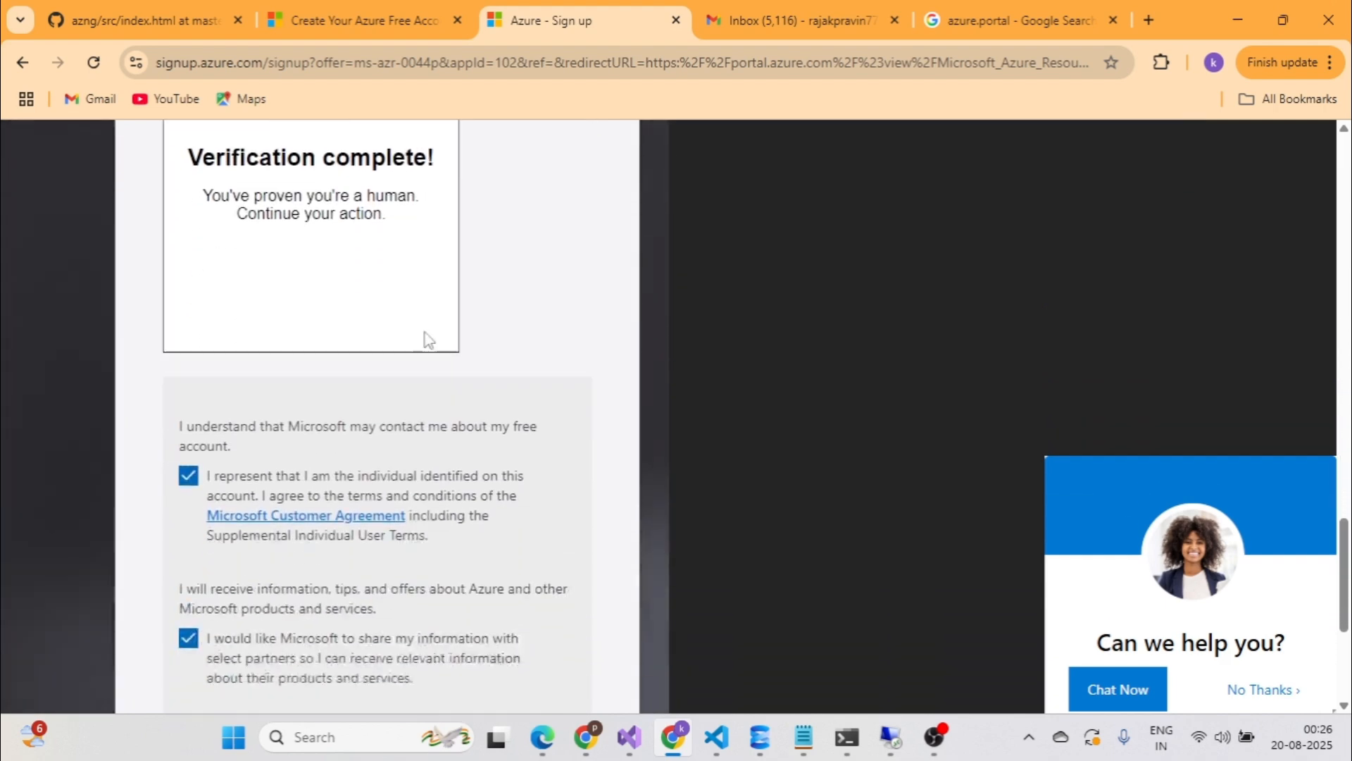
Submit the profile details to reach the card identity verification page.
left_click(240, 588)
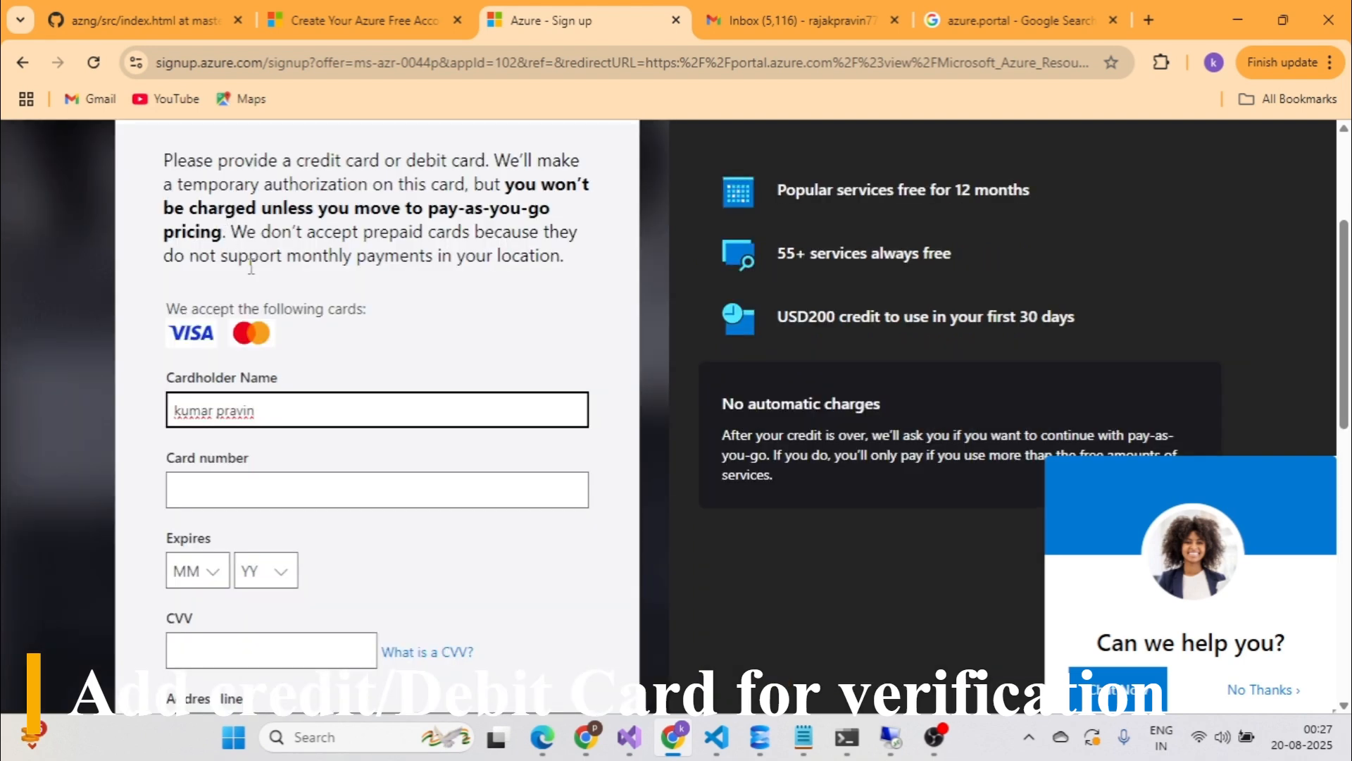
scroll(241, 260, "up", 2)
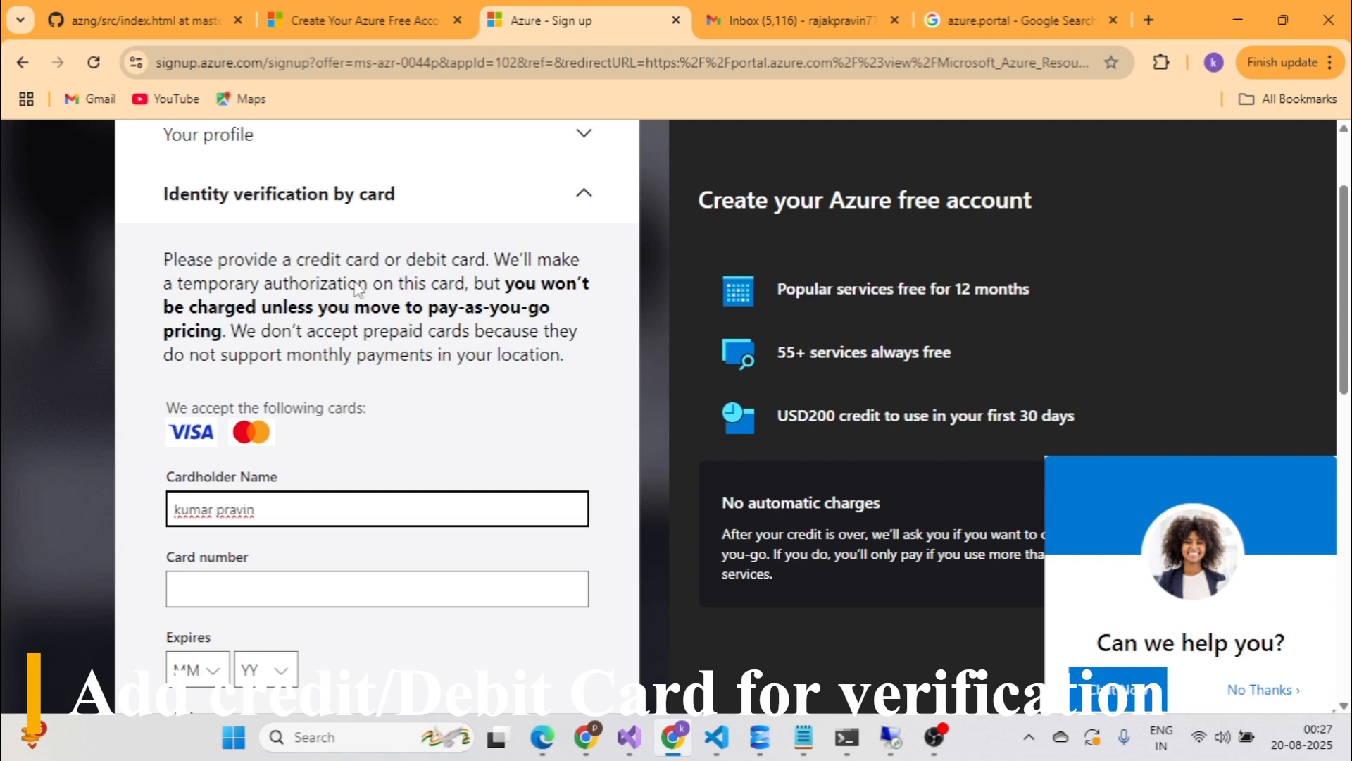
scroll(349, 320, "down", 2)
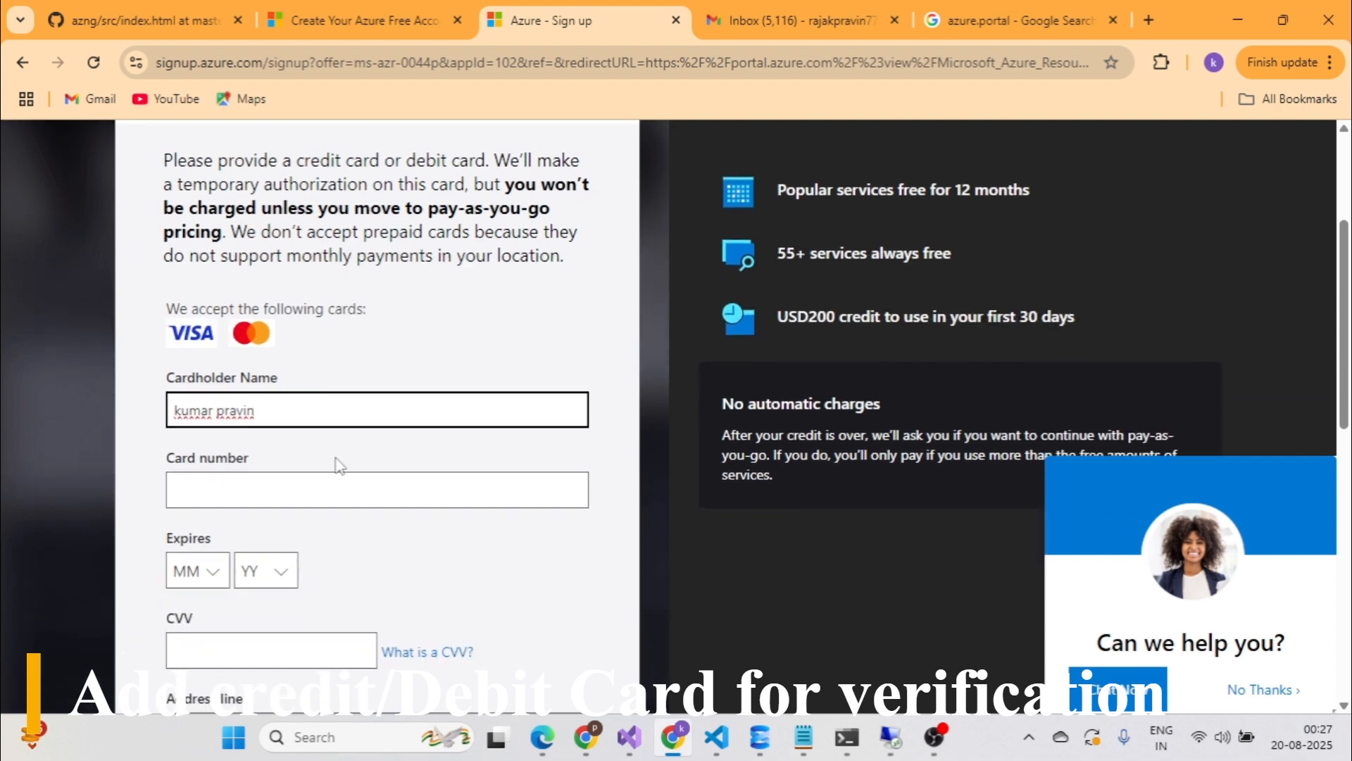
scroll(328, 415, "down", 2)
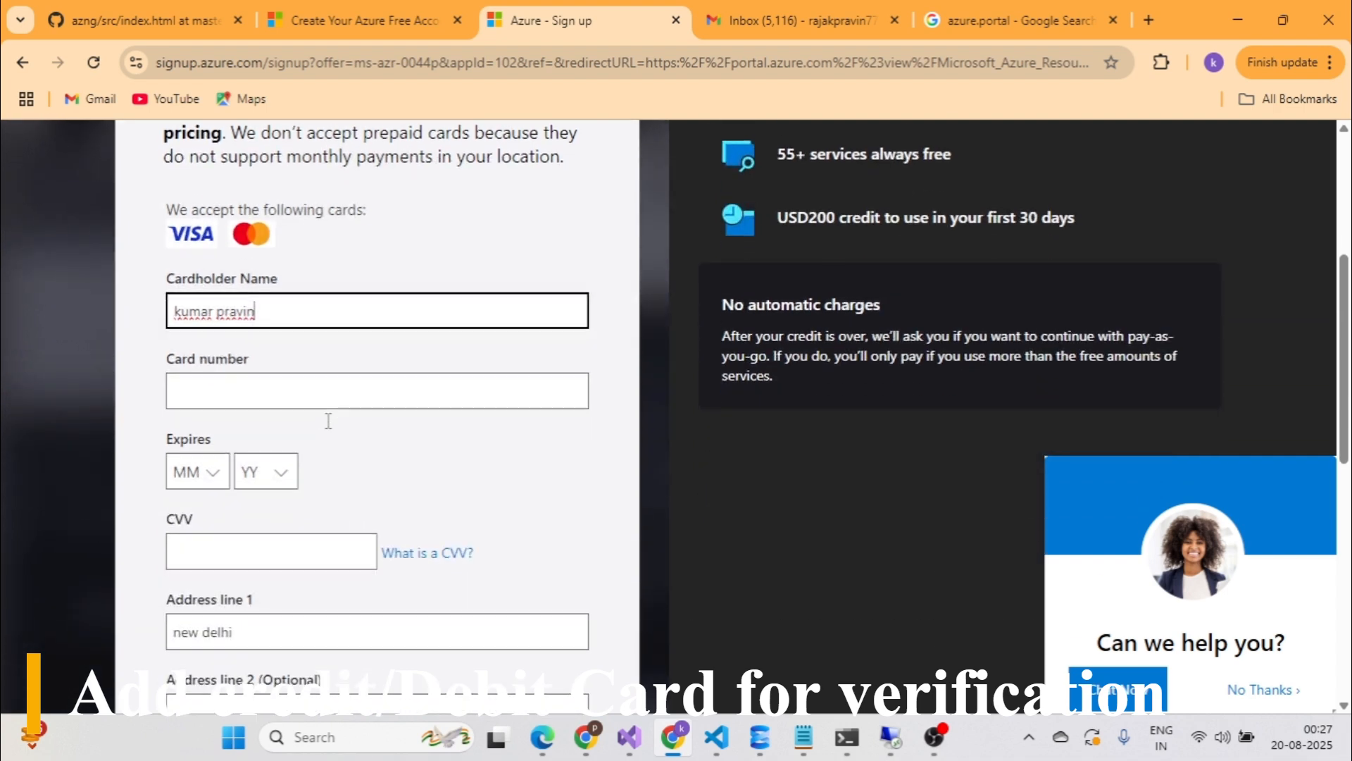
Look over the card number, expiry month and CVV fields.
left_click(311, 389)
left_click(210, 477)
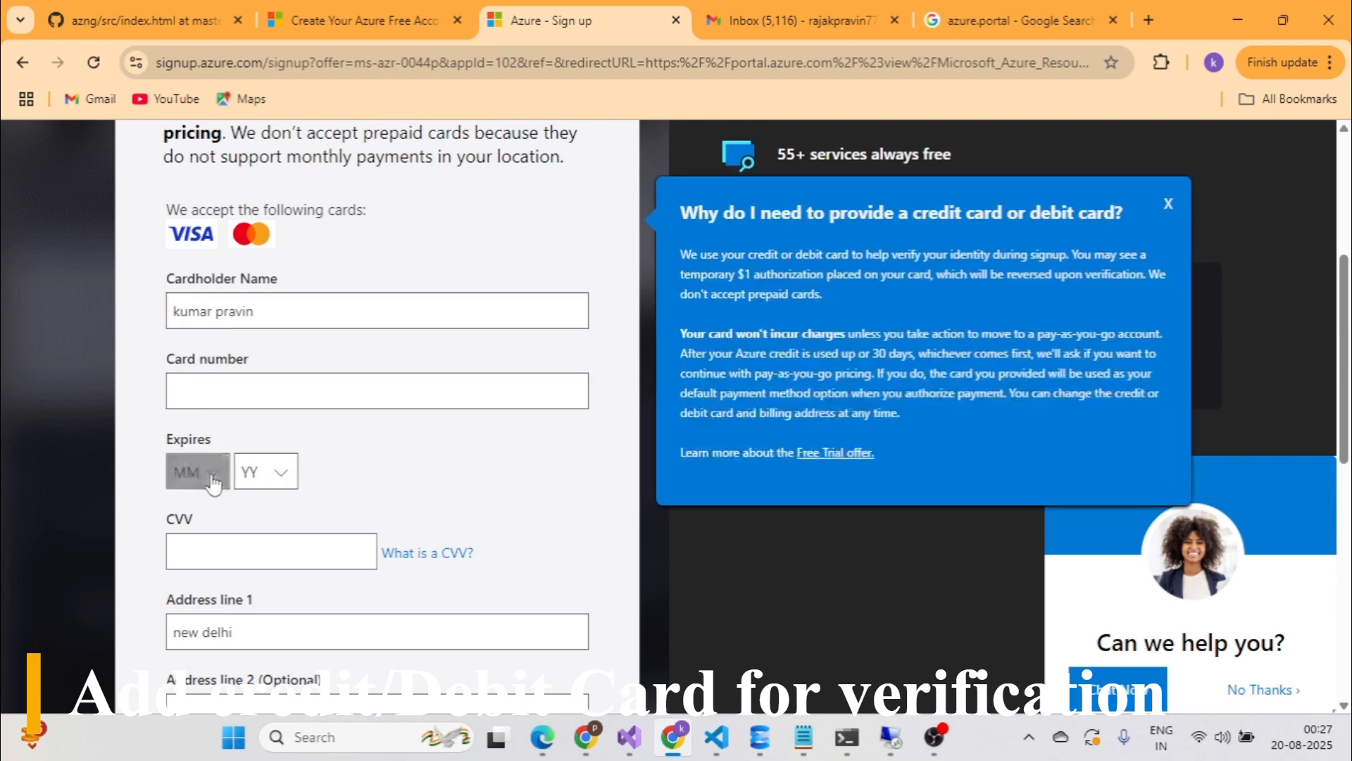
left_click(357, 393)
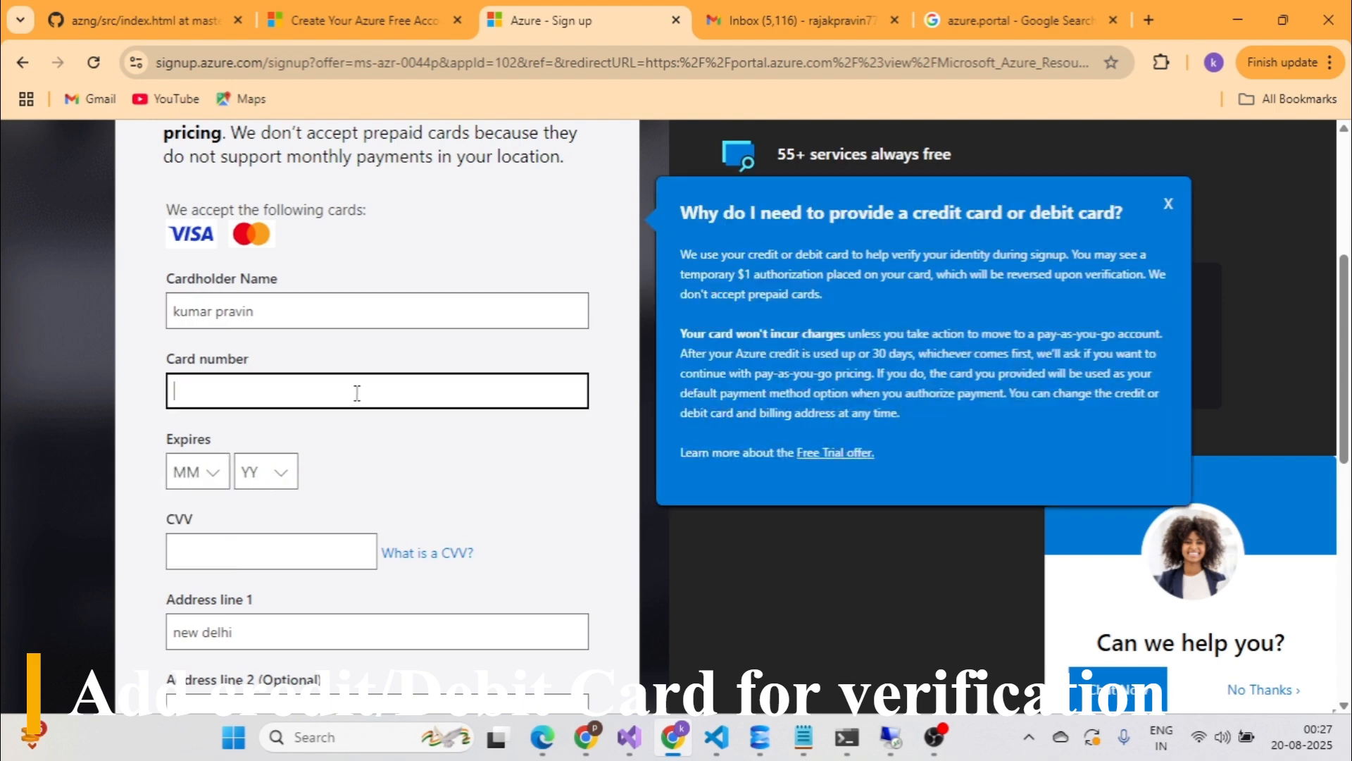
scroll(357, 393, "down", 4)
left_click(344, 363)
scroll(331, 444, "down", 8)
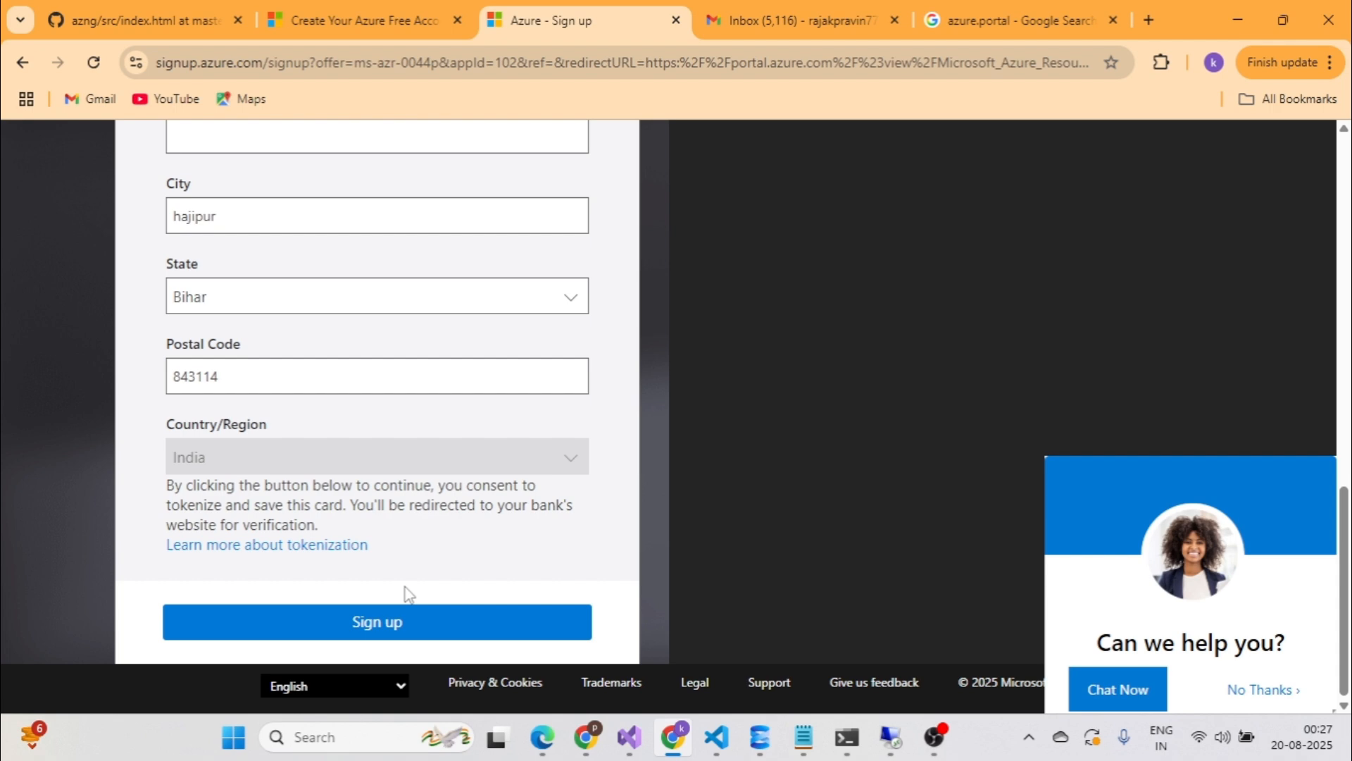
Review the card form, then switch to the other Chrome profile's window.
scroll(408, 595, "up", 7)
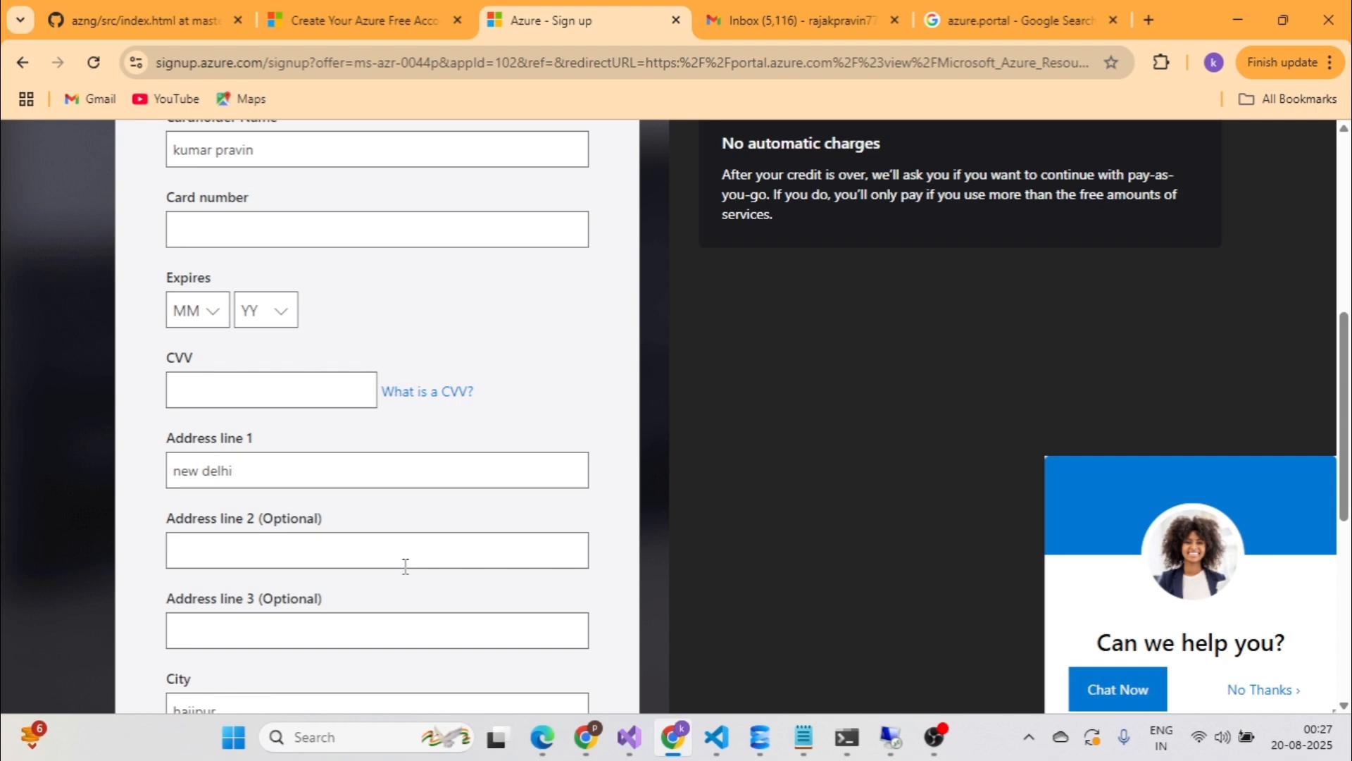
scroll(405, 566, "up", 7)
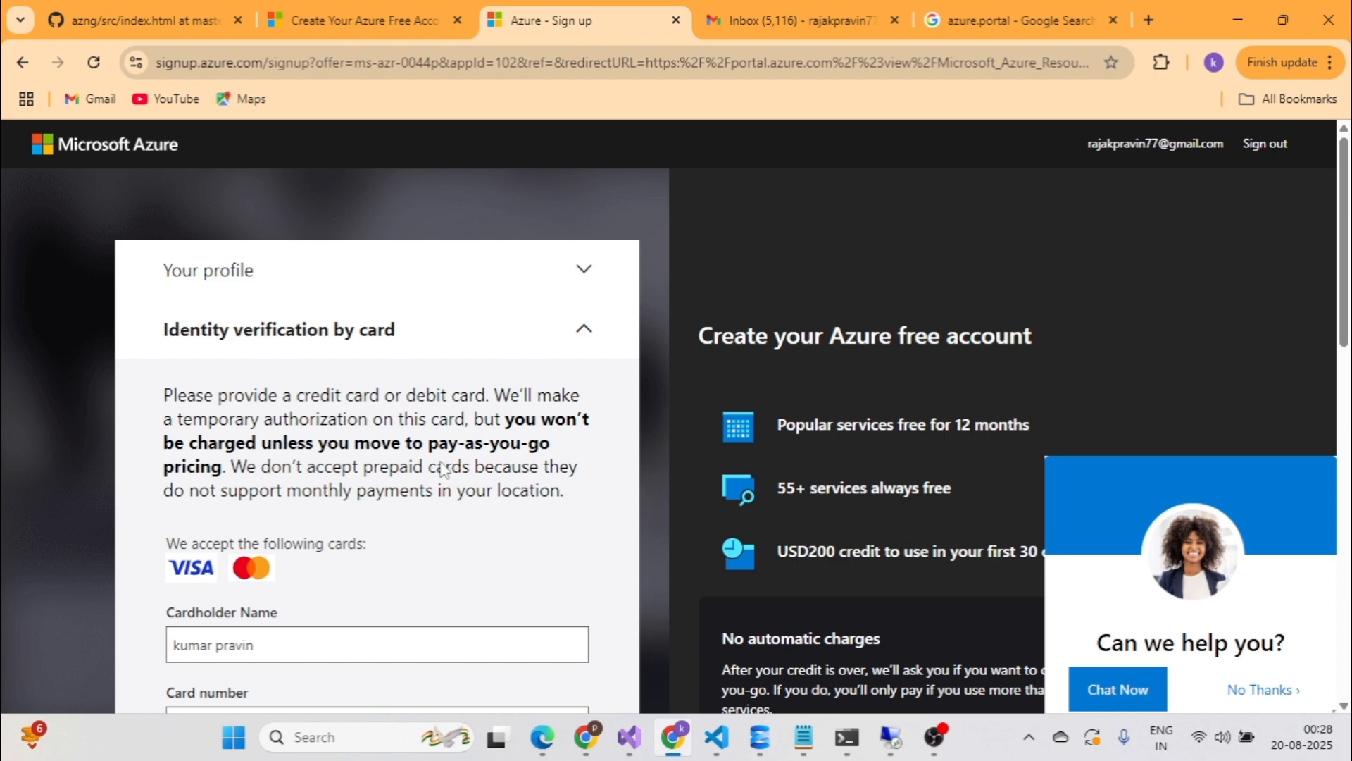
scroll(418, 527, "down", 1)
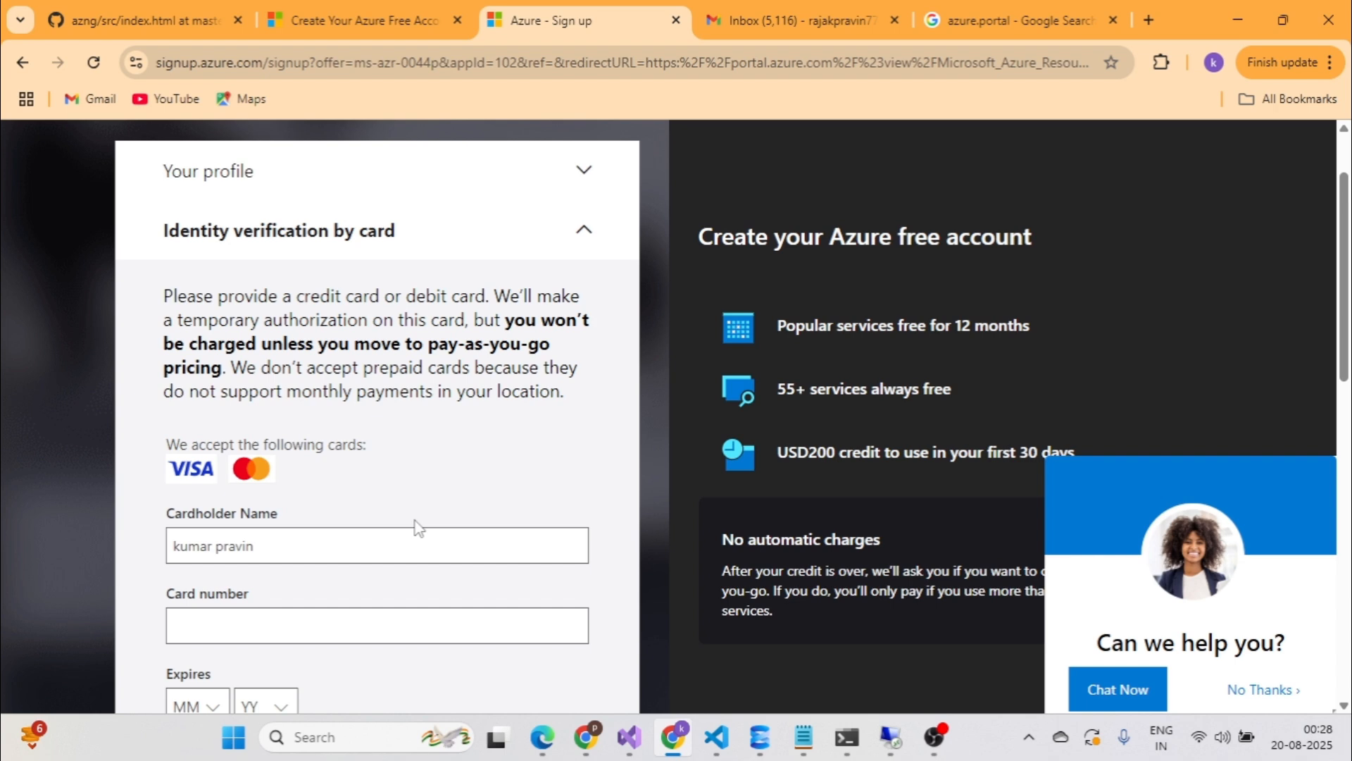
left_click(585, 745)
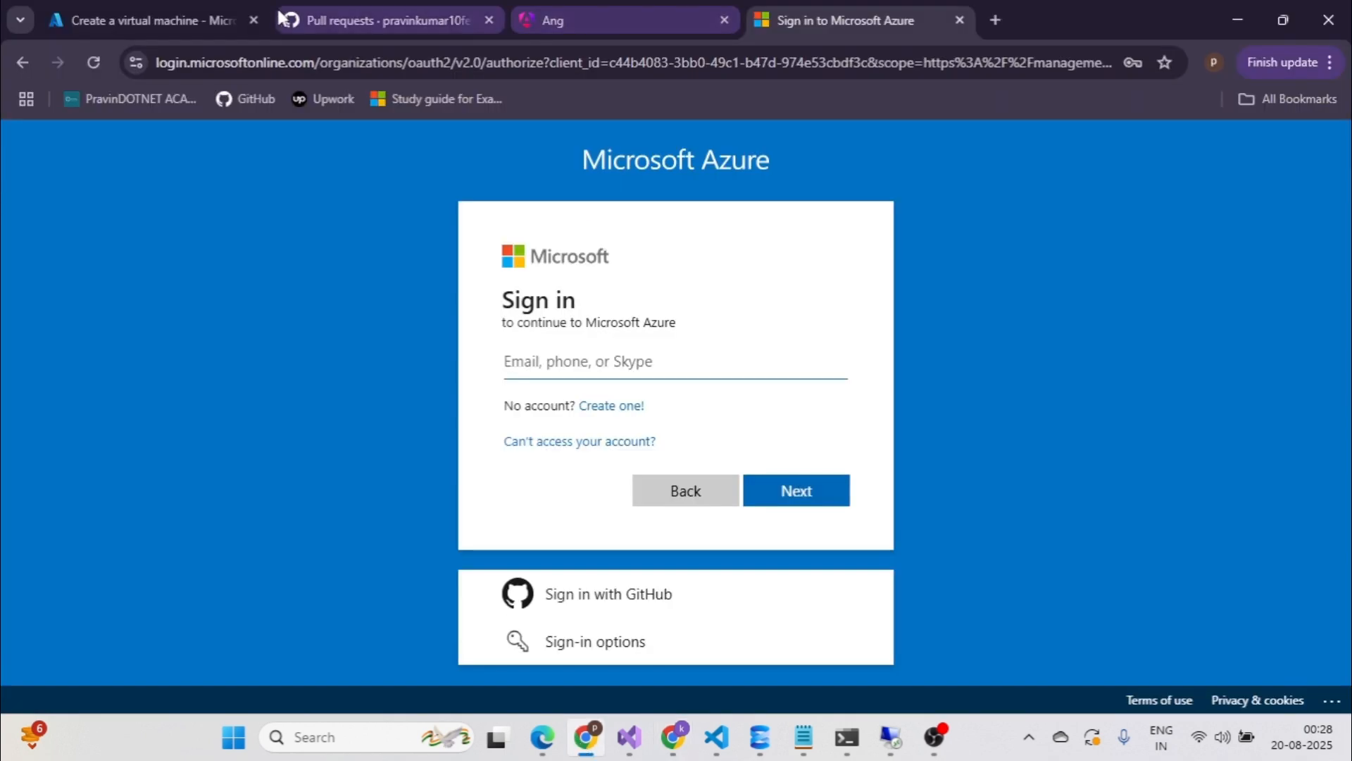
Close the sign-in tab, go Home from the VM draft, and discard its unsaved edits.
left_click(959, 20)
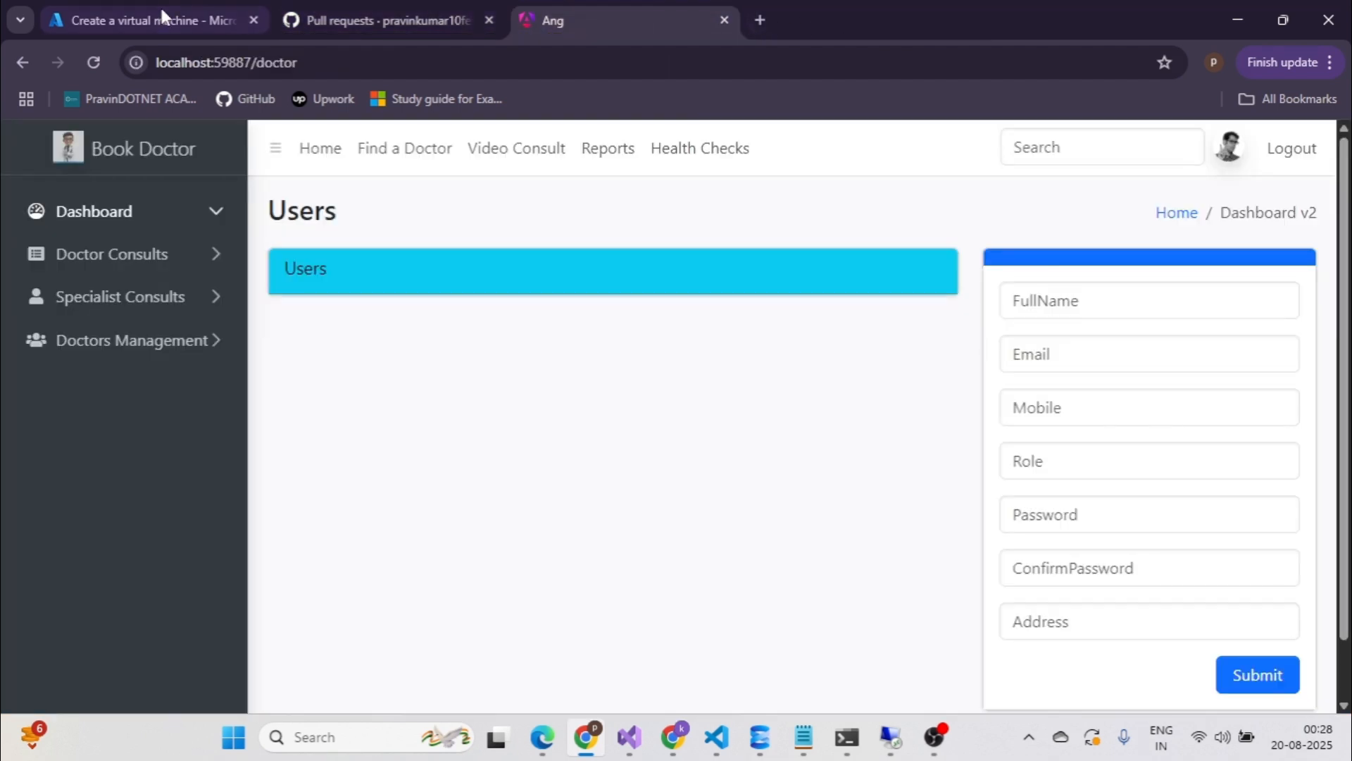
left_click(162, 11)
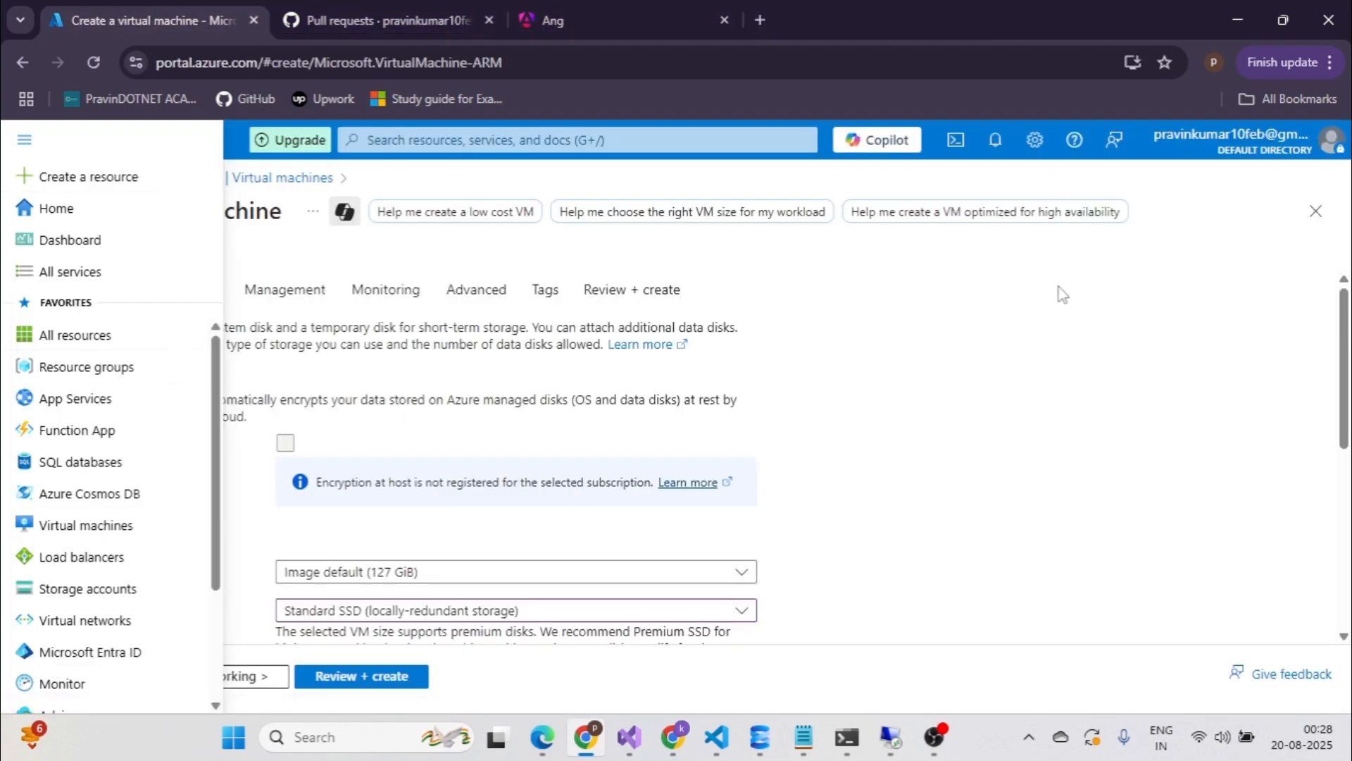
left_click(1062, 294)
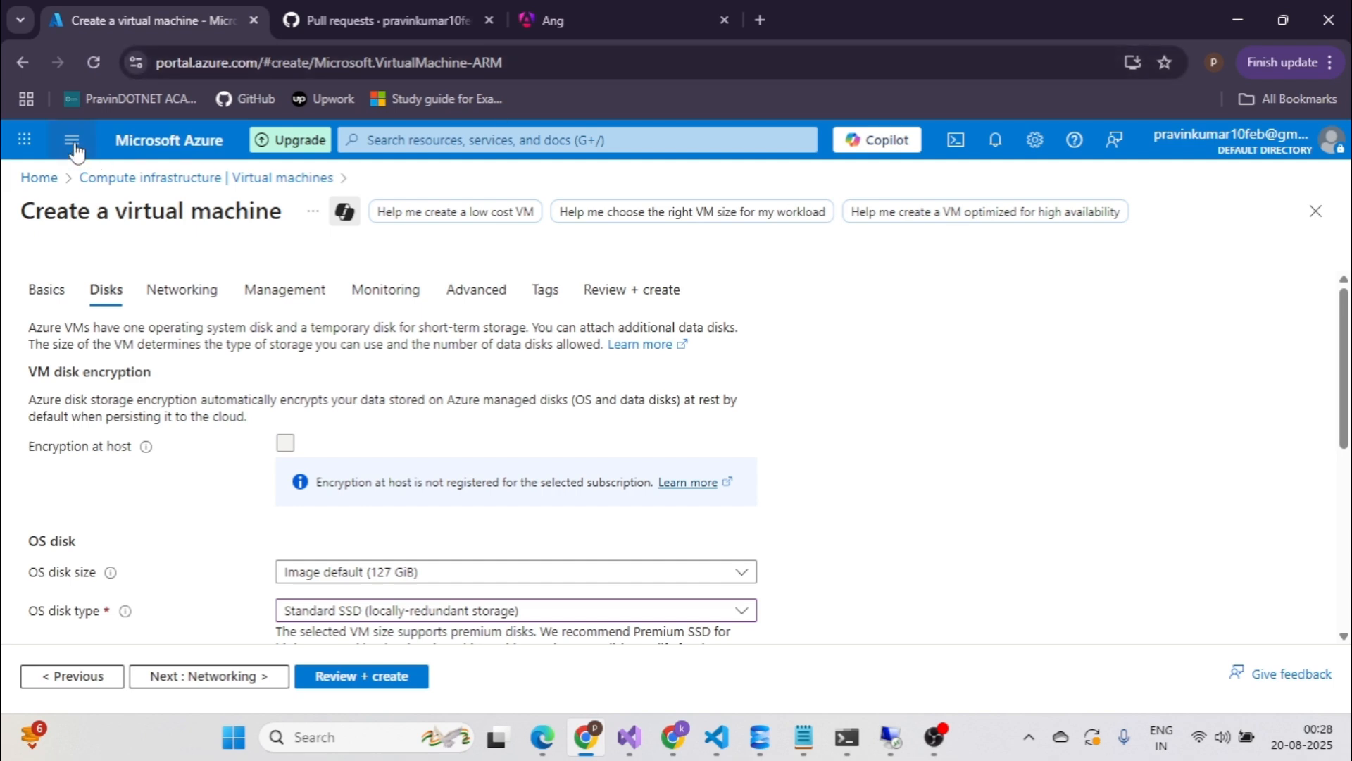
left_click(25, 138)
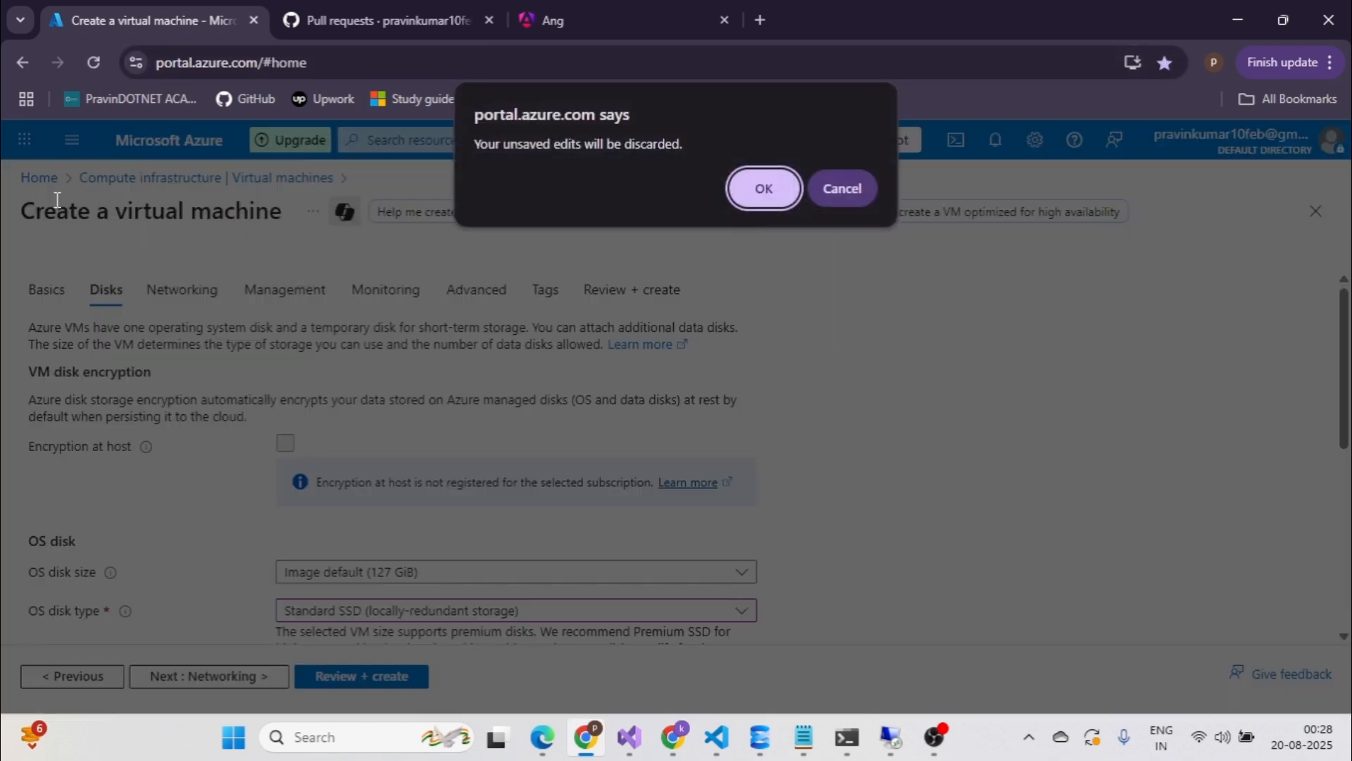
left_click(736, 192)
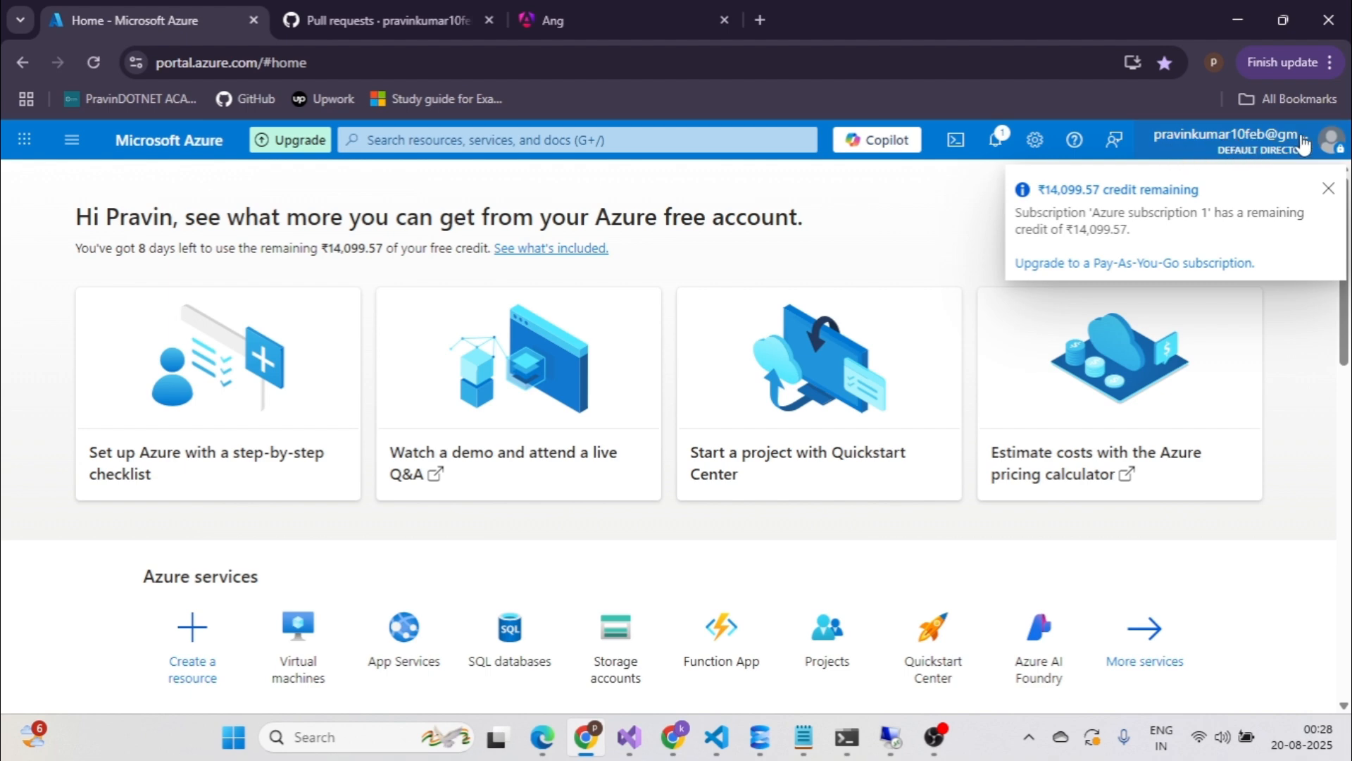
Check the ₹14,099.57 credit notification, close it, and show the portal menu.
left_click(998, 141)
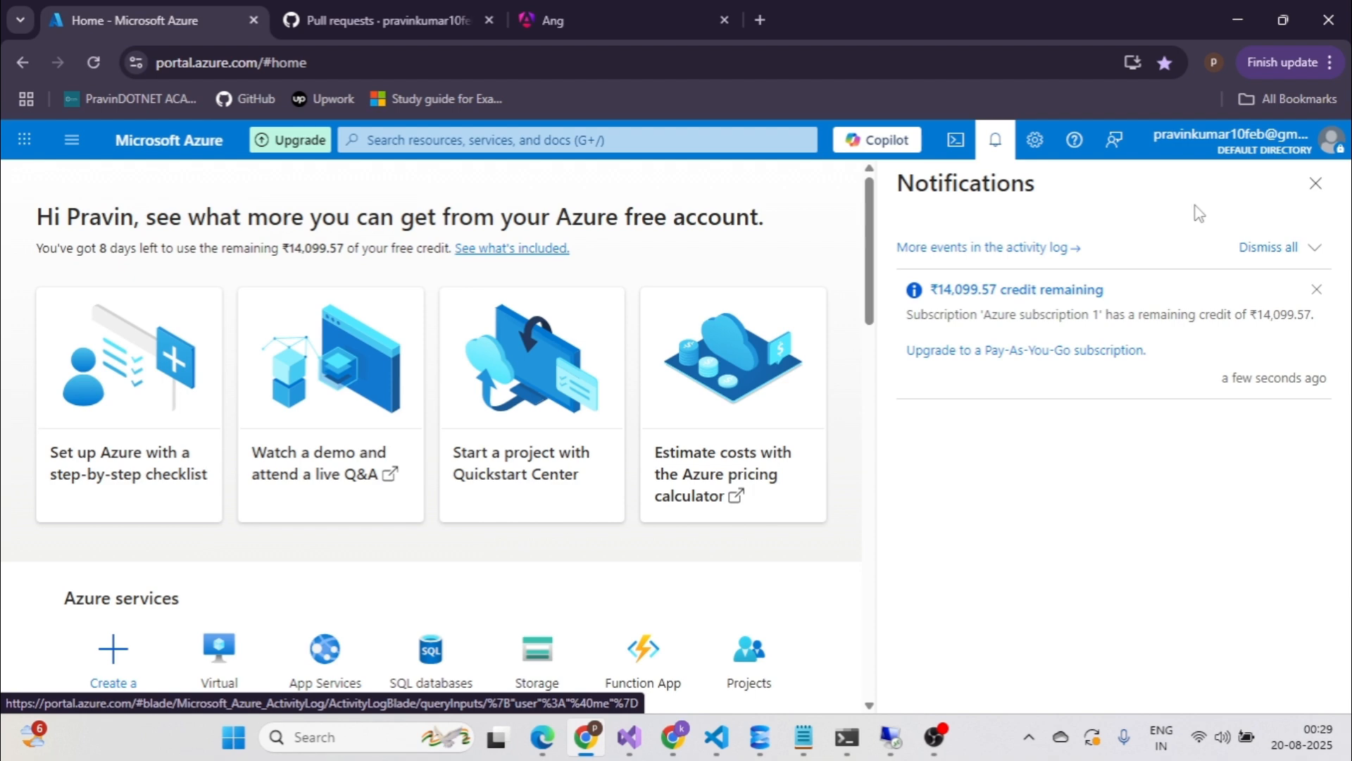
left_click(1316, 186)
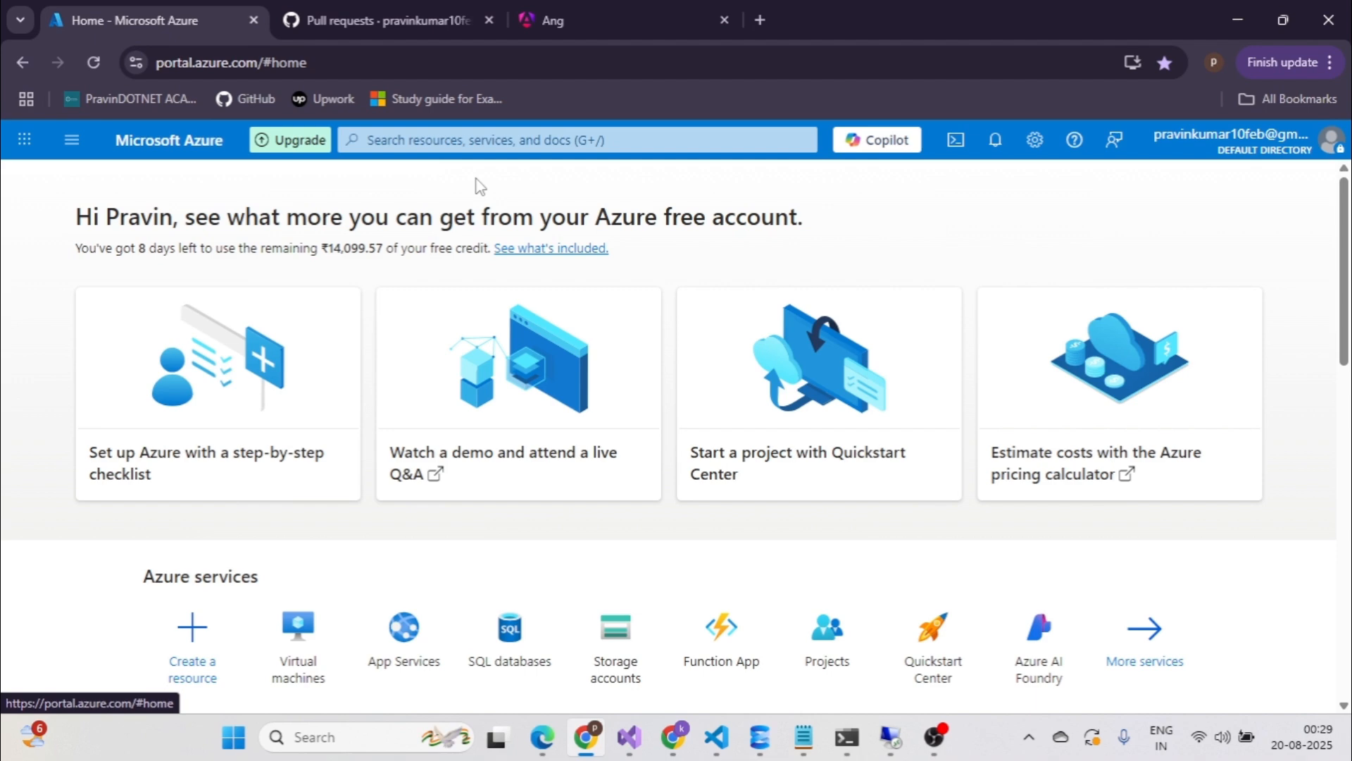
left_click(73, 143)
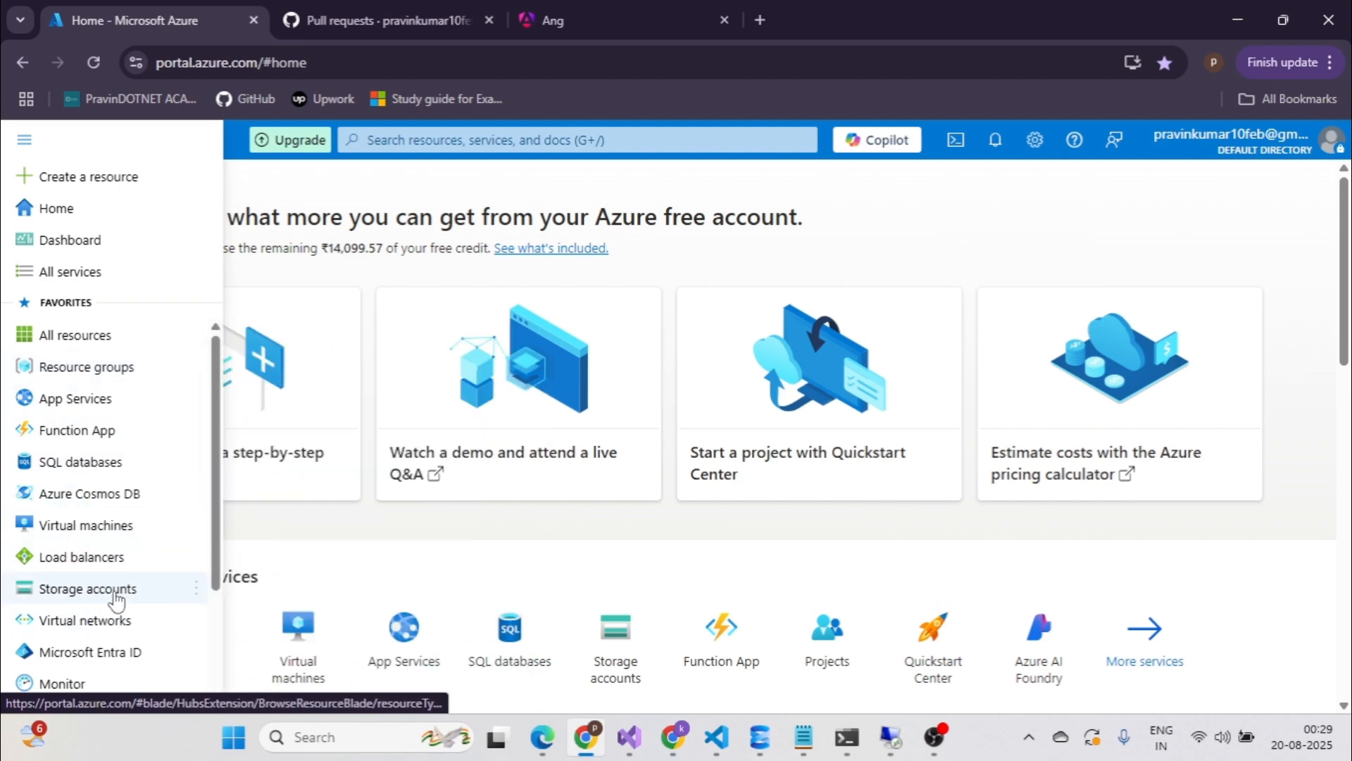
Search 'virtu', go to Virtual machines, and choose Create > Virtual machine.
scroll(106, 549, "down", 1)
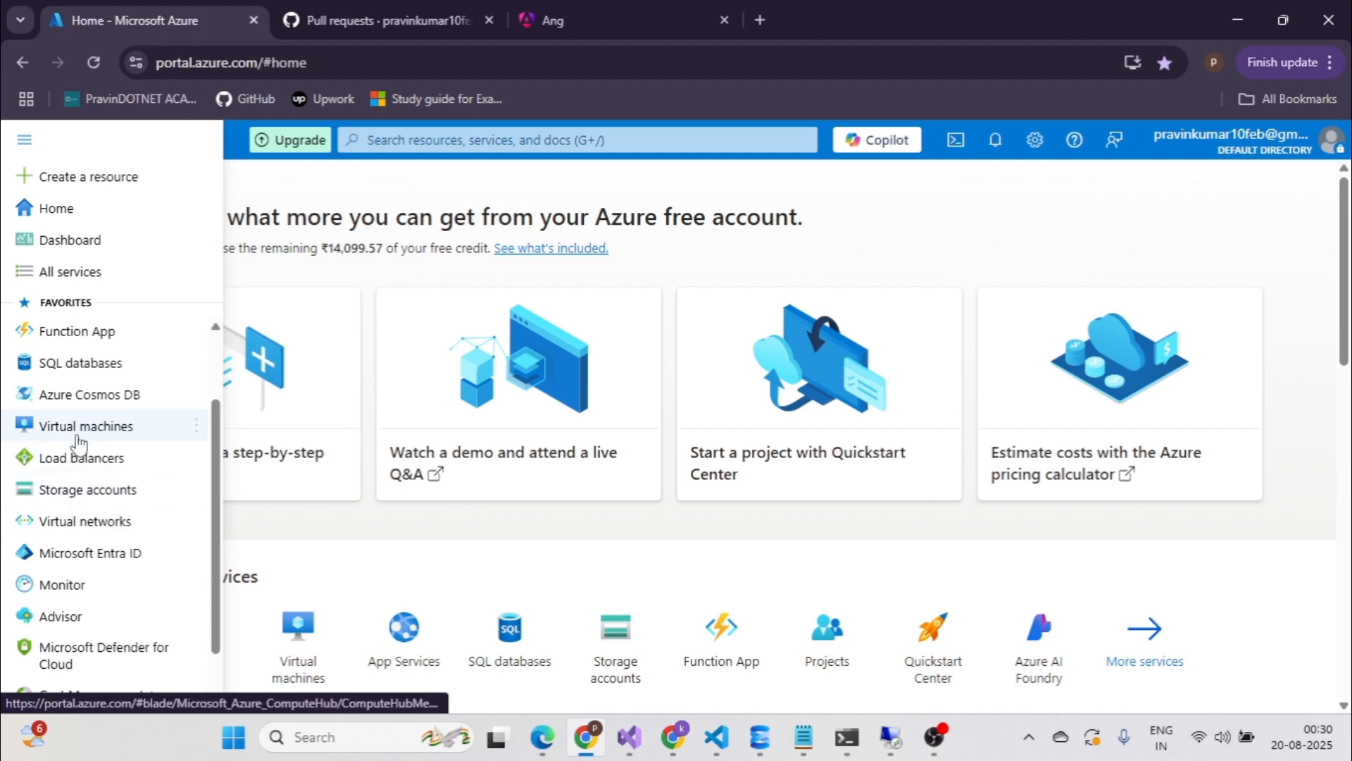
left_click(460, 141)
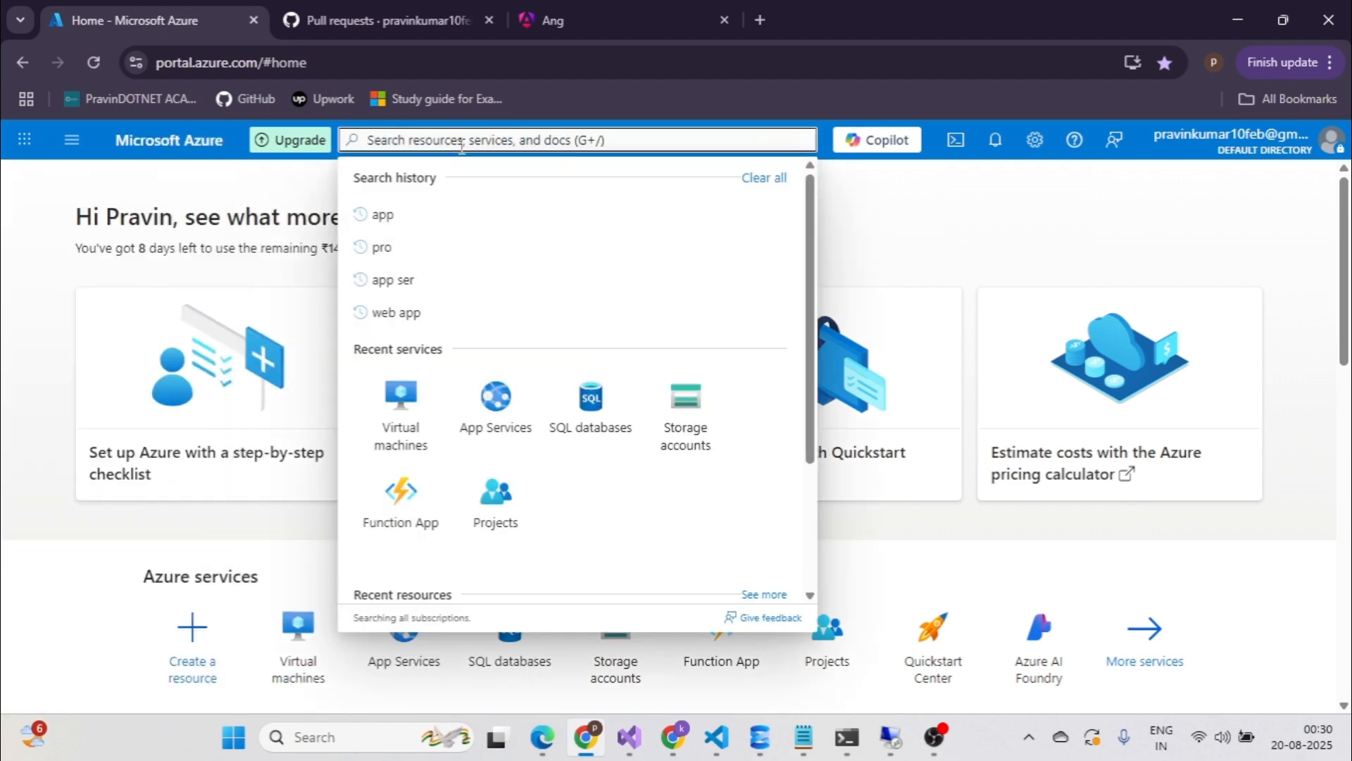
type("vi")
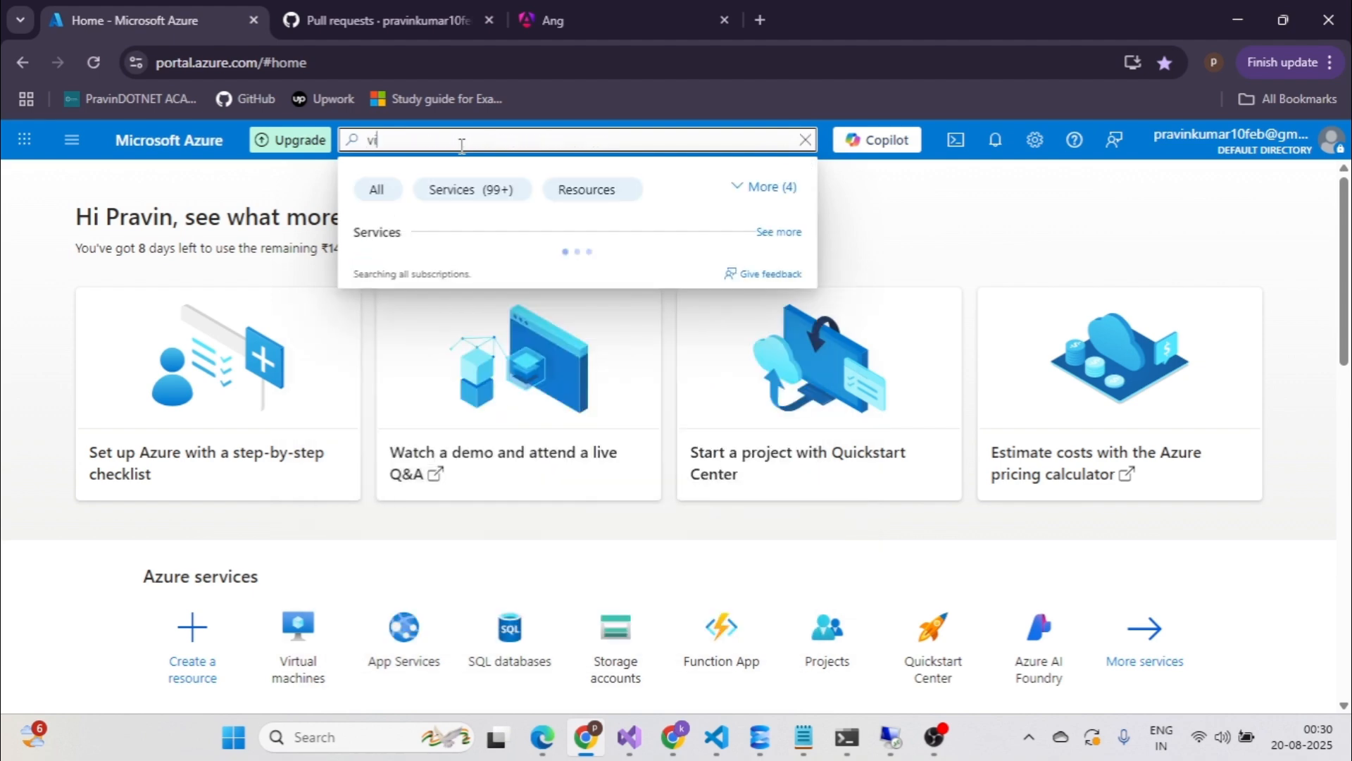
type("rtu")
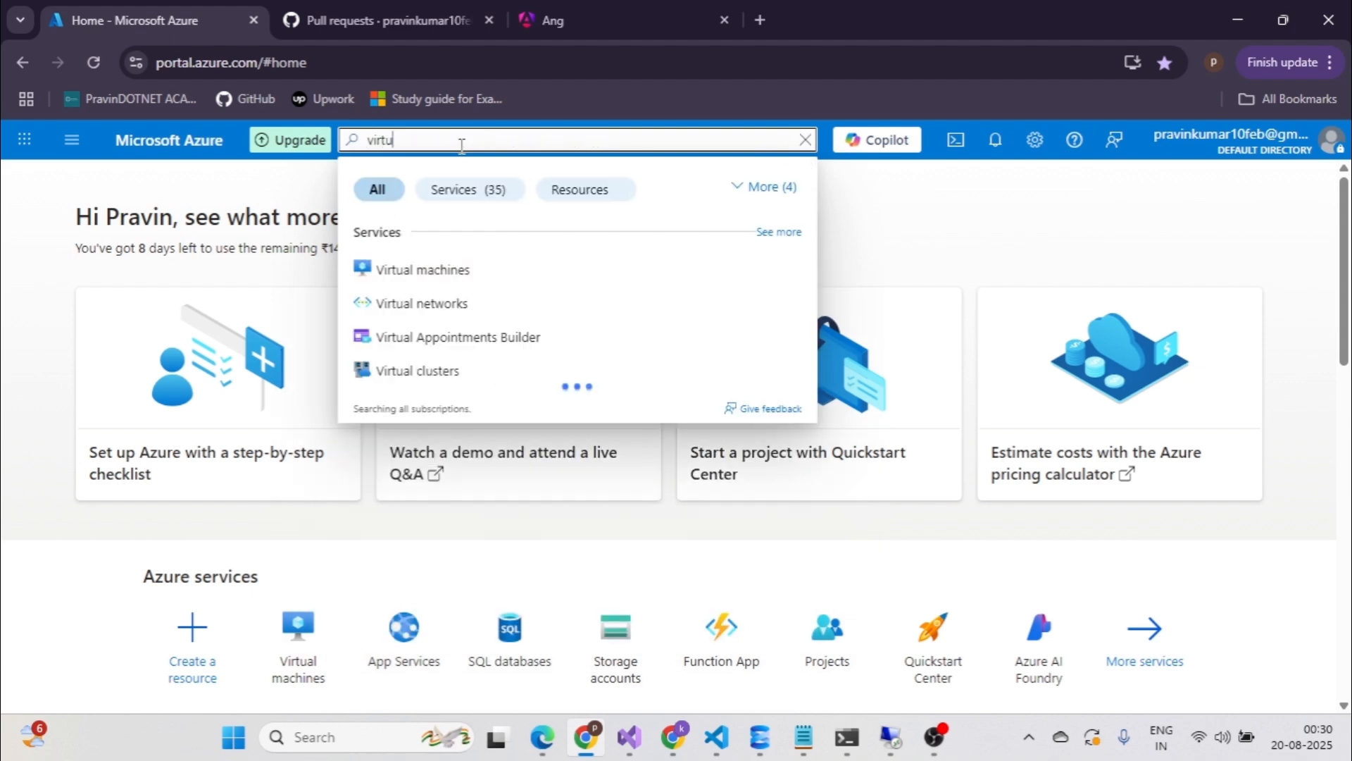
left_click(414, 264)
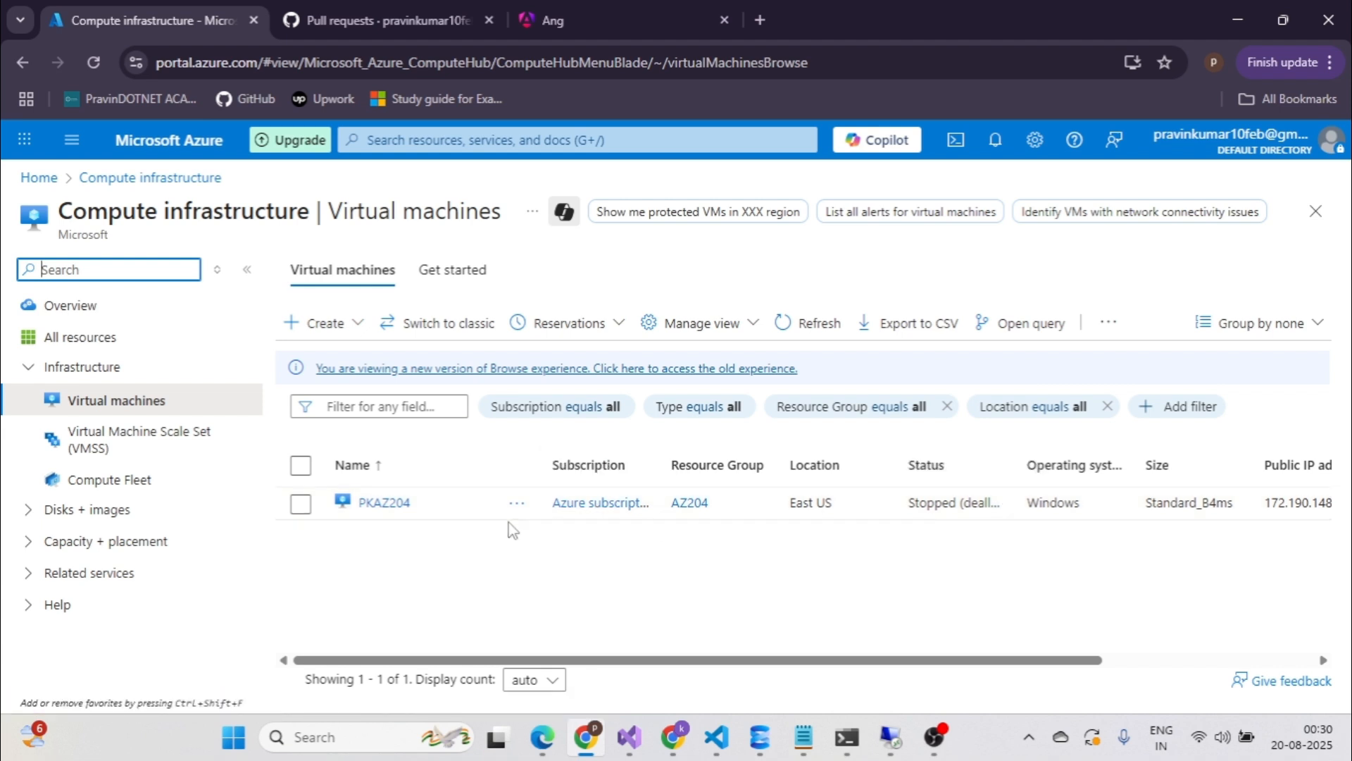
left_click(326, 324)
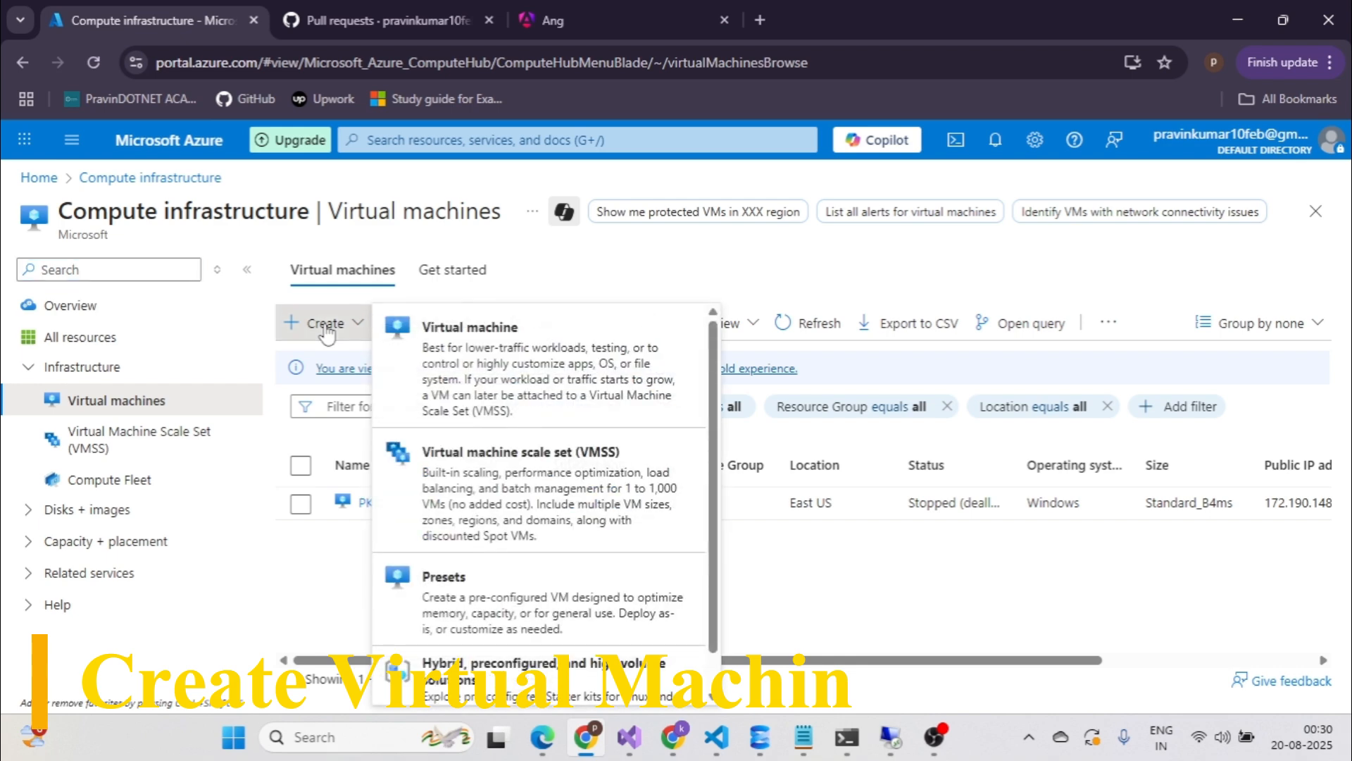
left_click(499, 346)
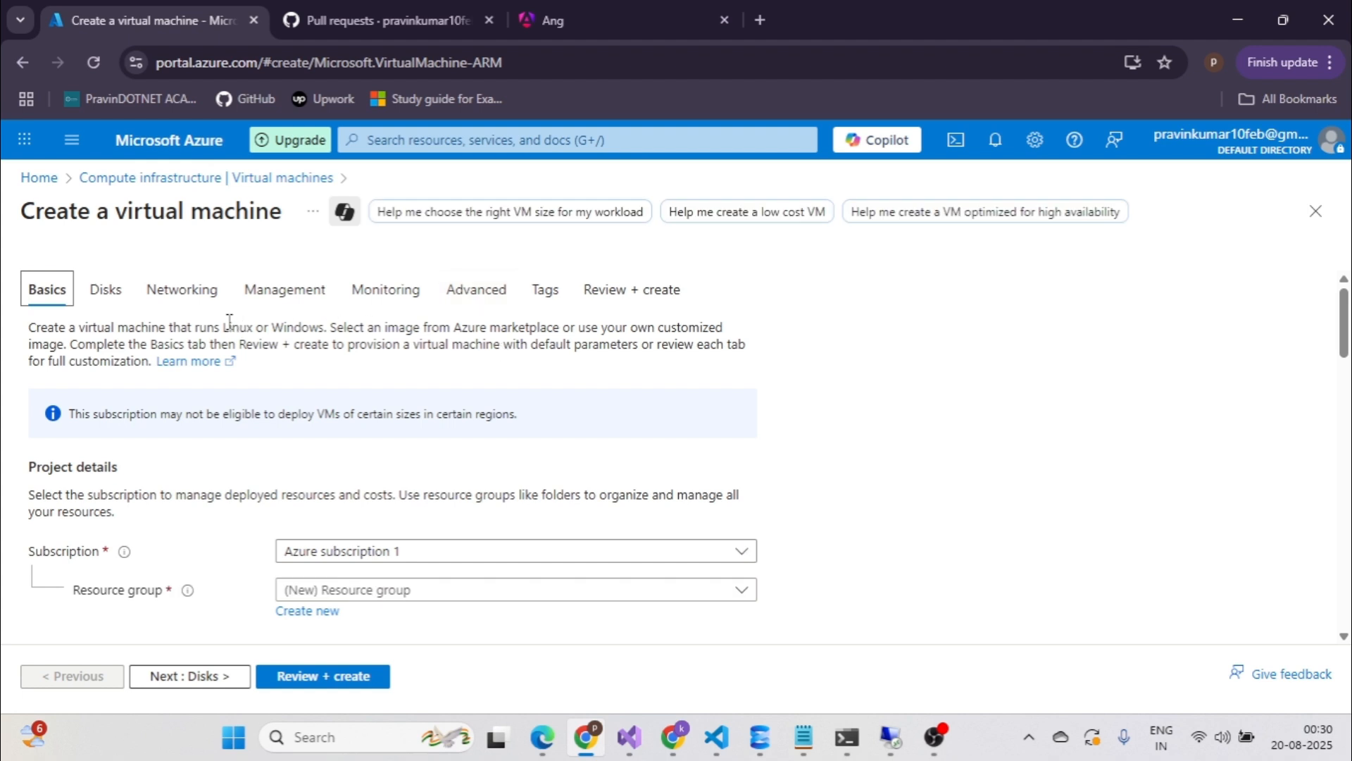
Keep Azure subscription 1 and select the existing AZ204 resource group instead of a new one.
scroll(229, 320, "down", 3)
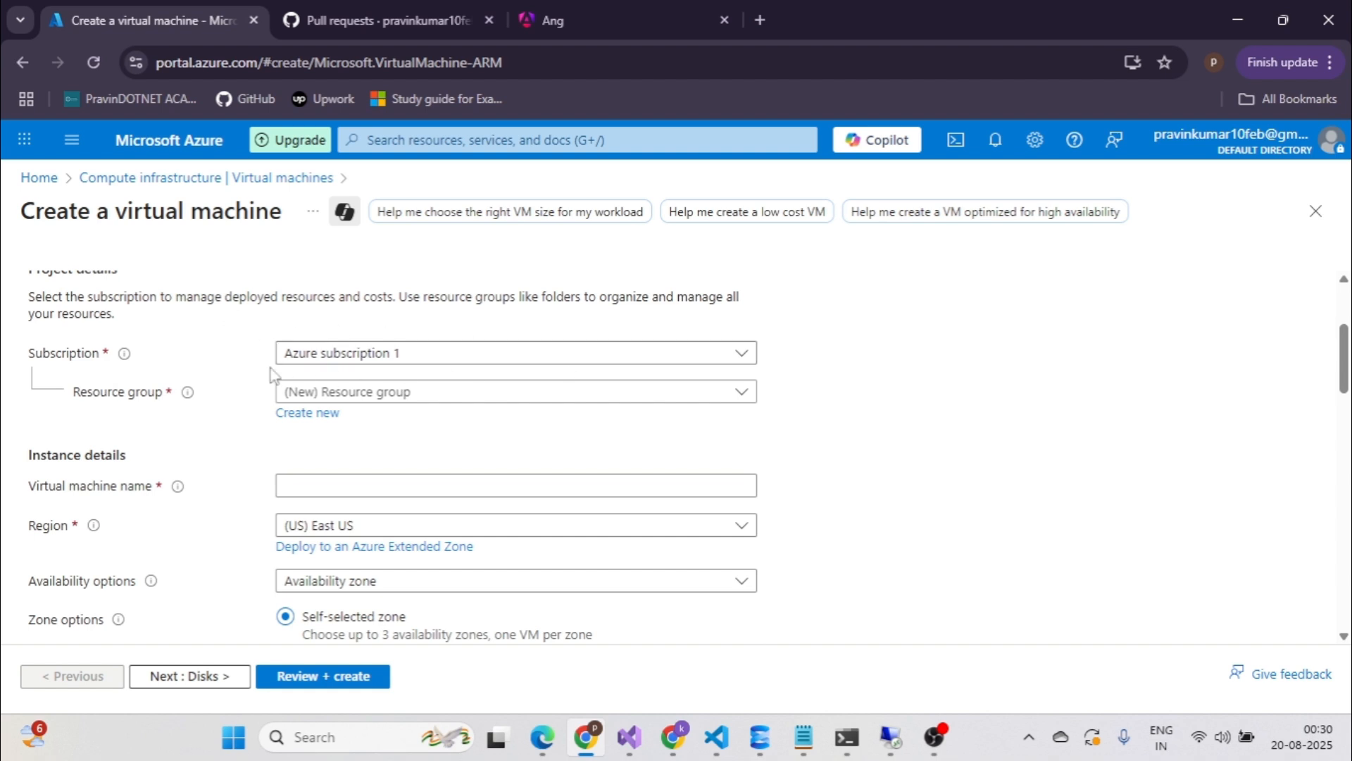
left_click(742, 360)
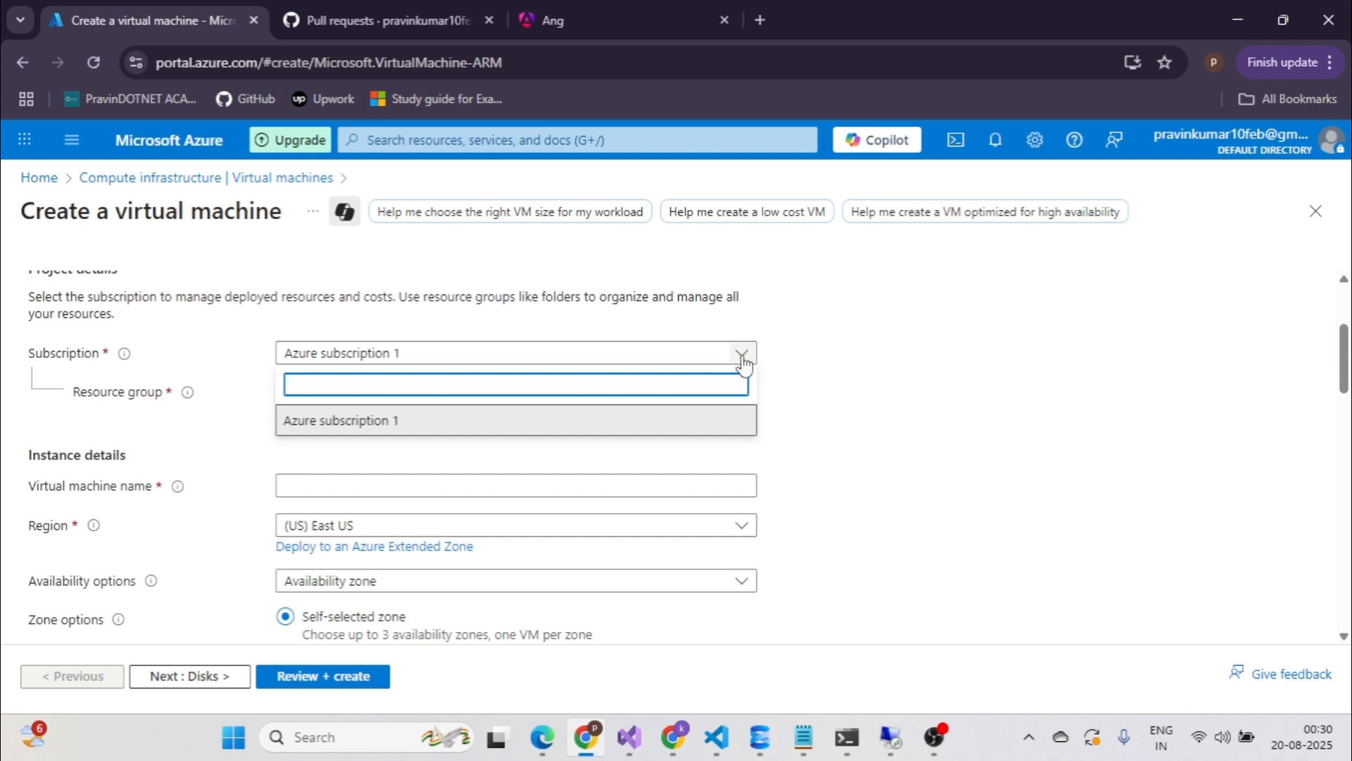
left_click(871, 373)
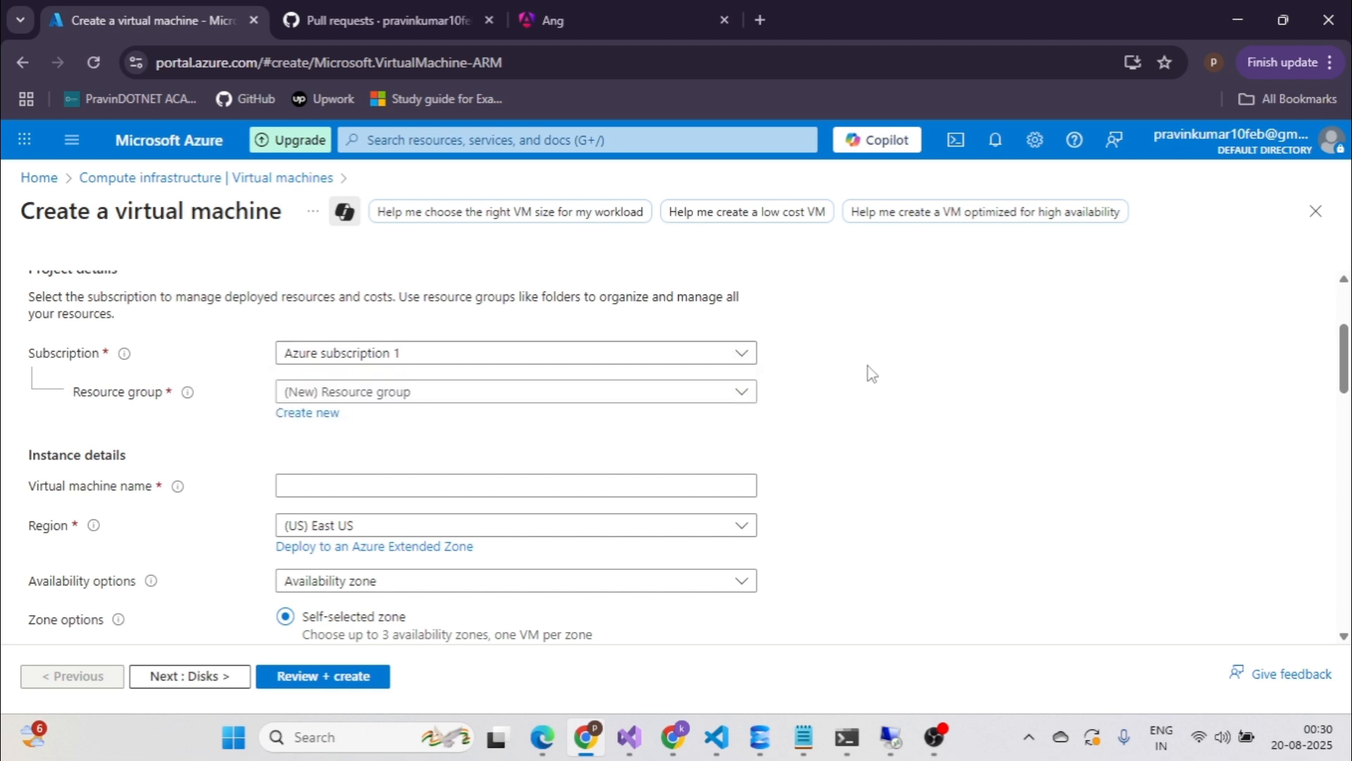
left_click(310, 414)
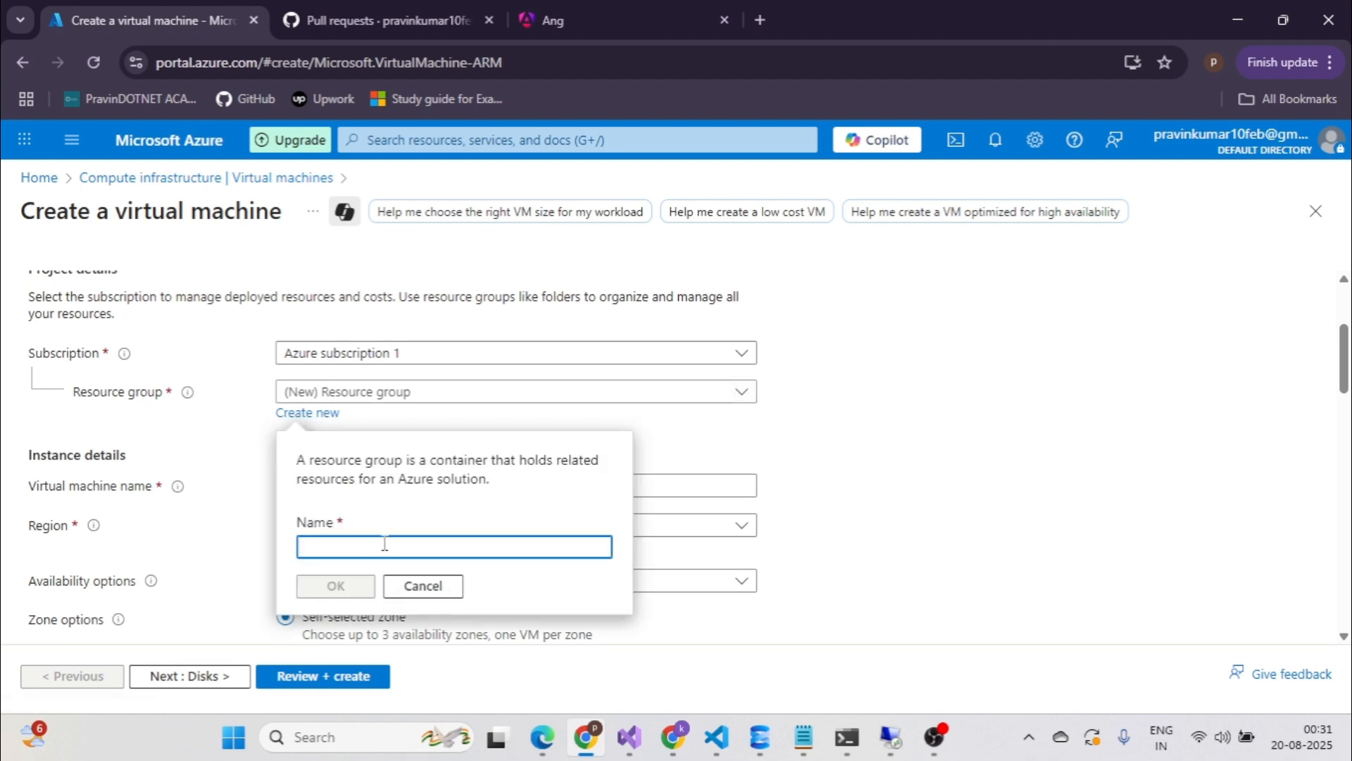
left_click(423, 585)
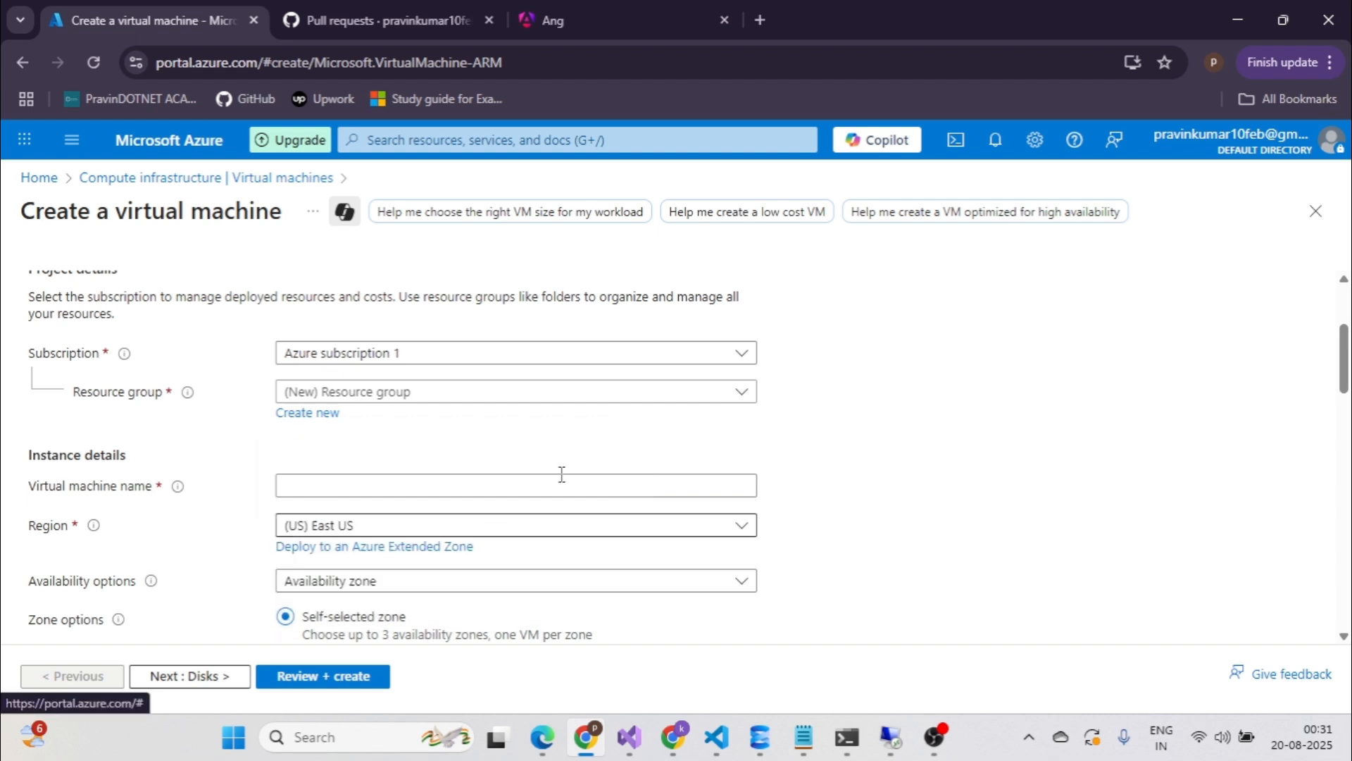
left_click(742, 392)
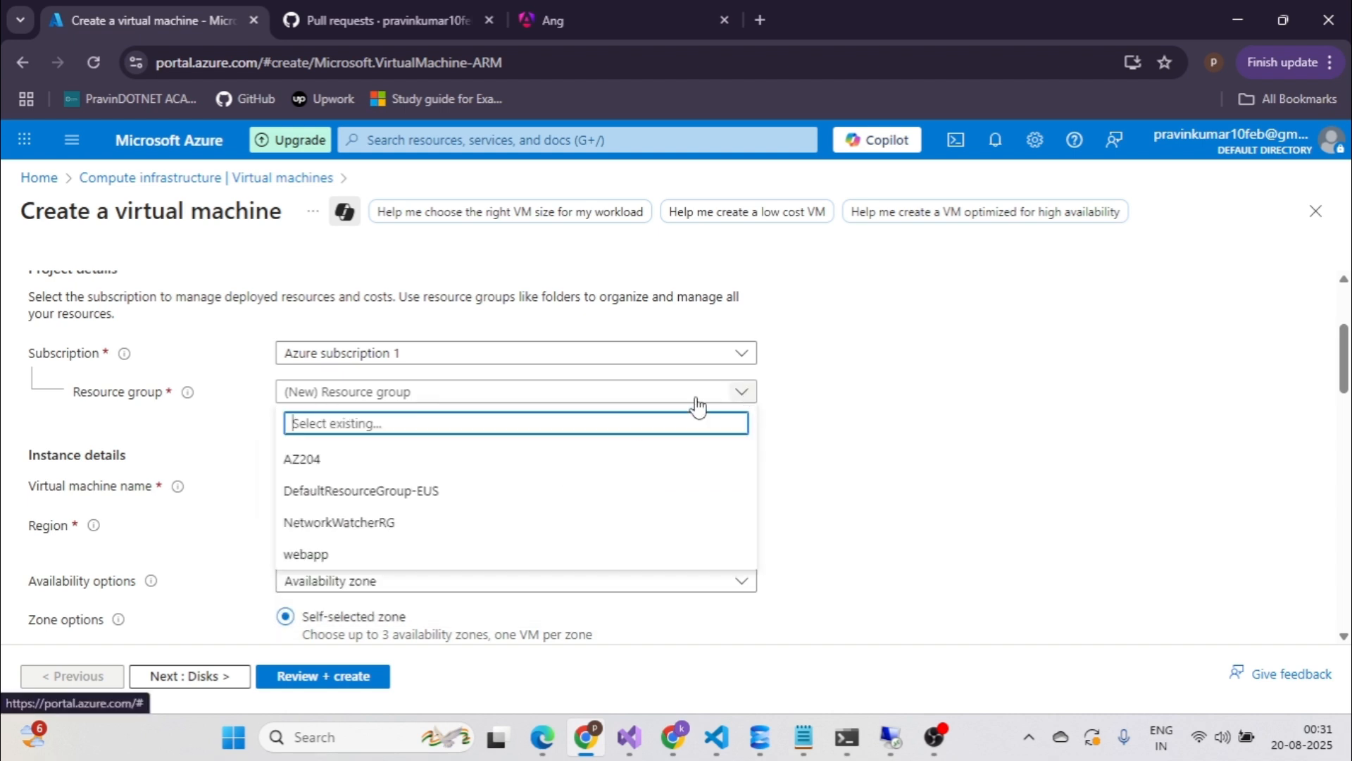
left_click(326, 463)
scroll(535, 465, "down", 1)
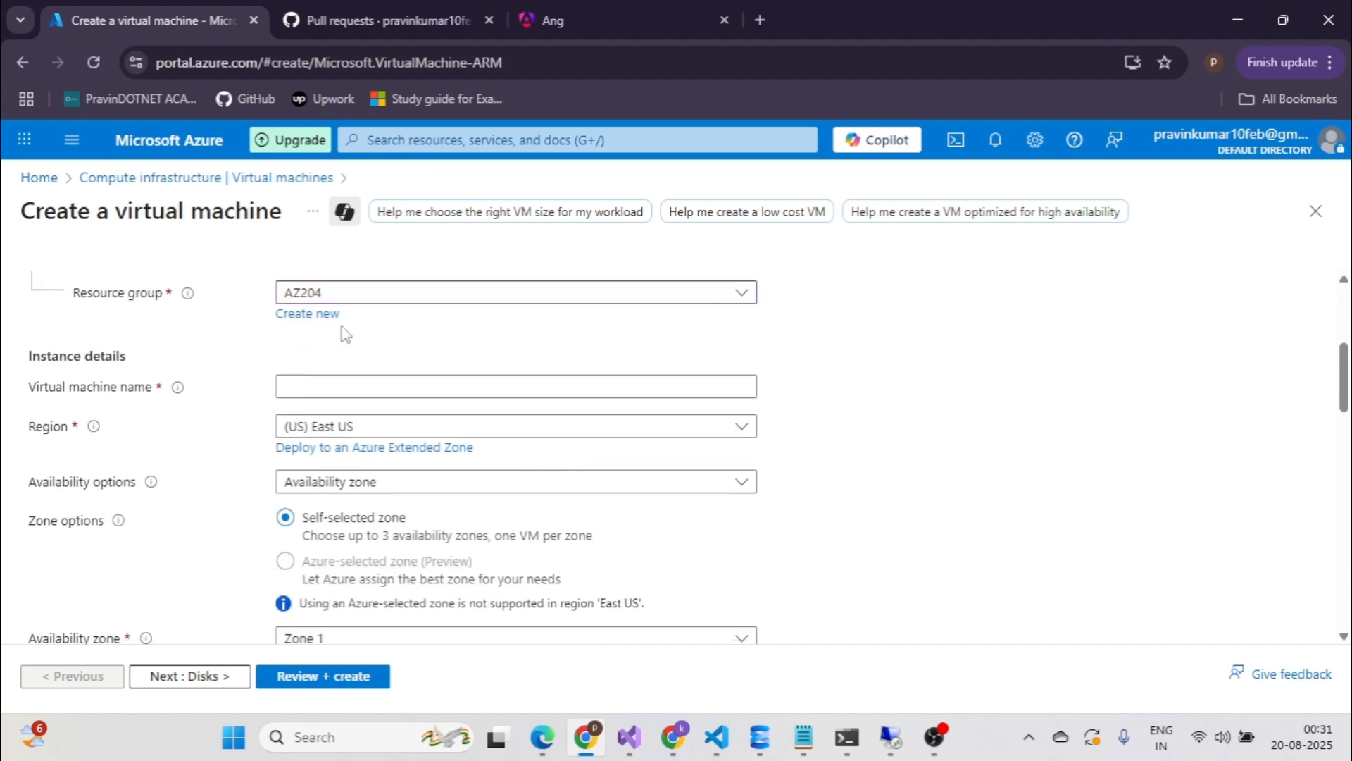
scroll(345, 334, "up", 1)
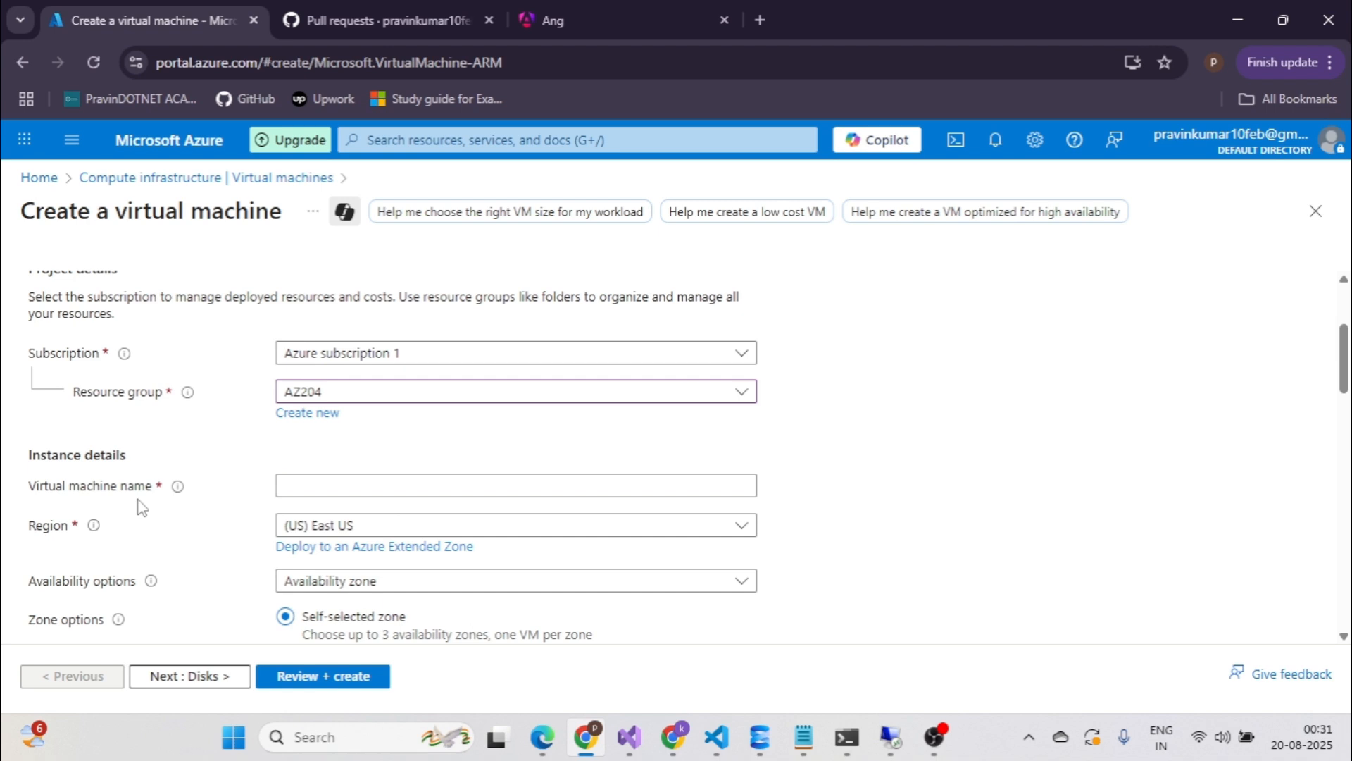
left_click(353, 488)
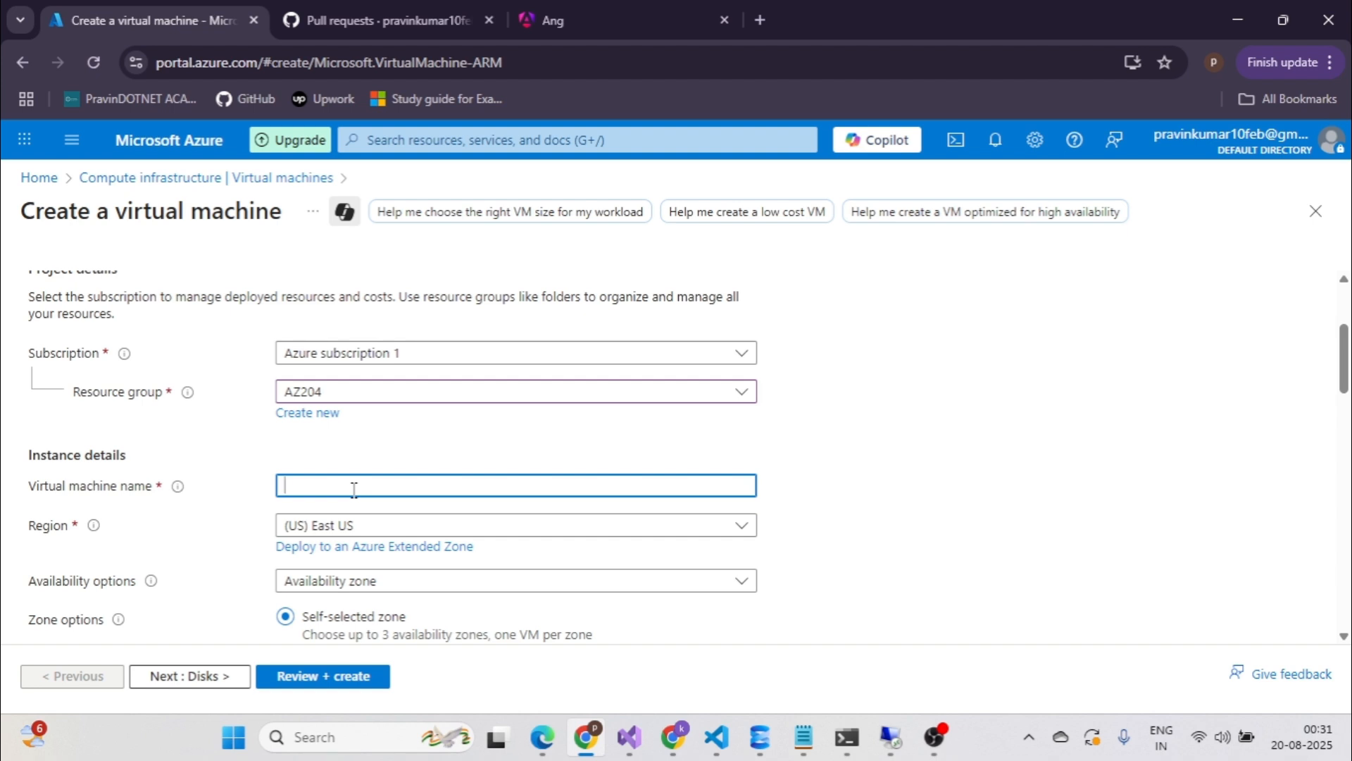
Name the VM testingvm1 and set availability to 'No infrastructure redundancy required'.
type("testingvm1")
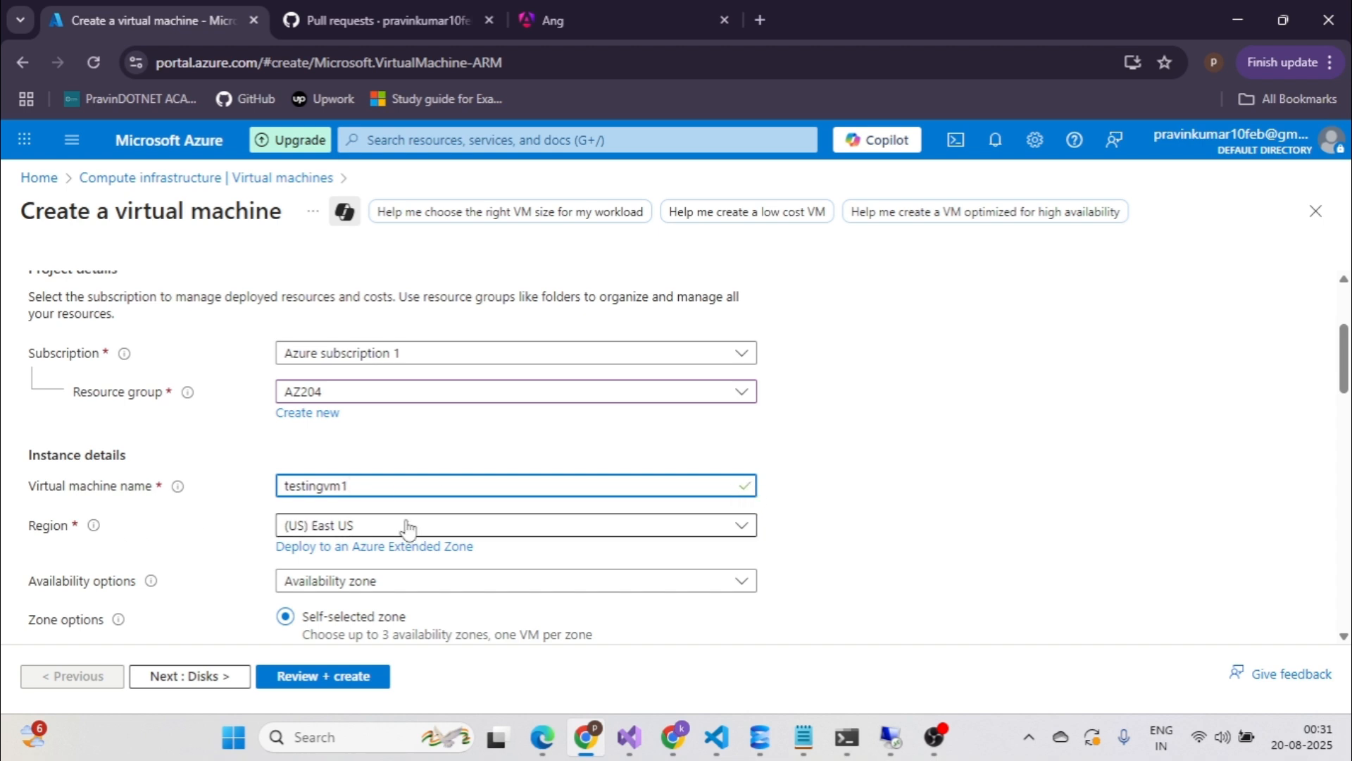
scroll(772, 525, "down", 2)
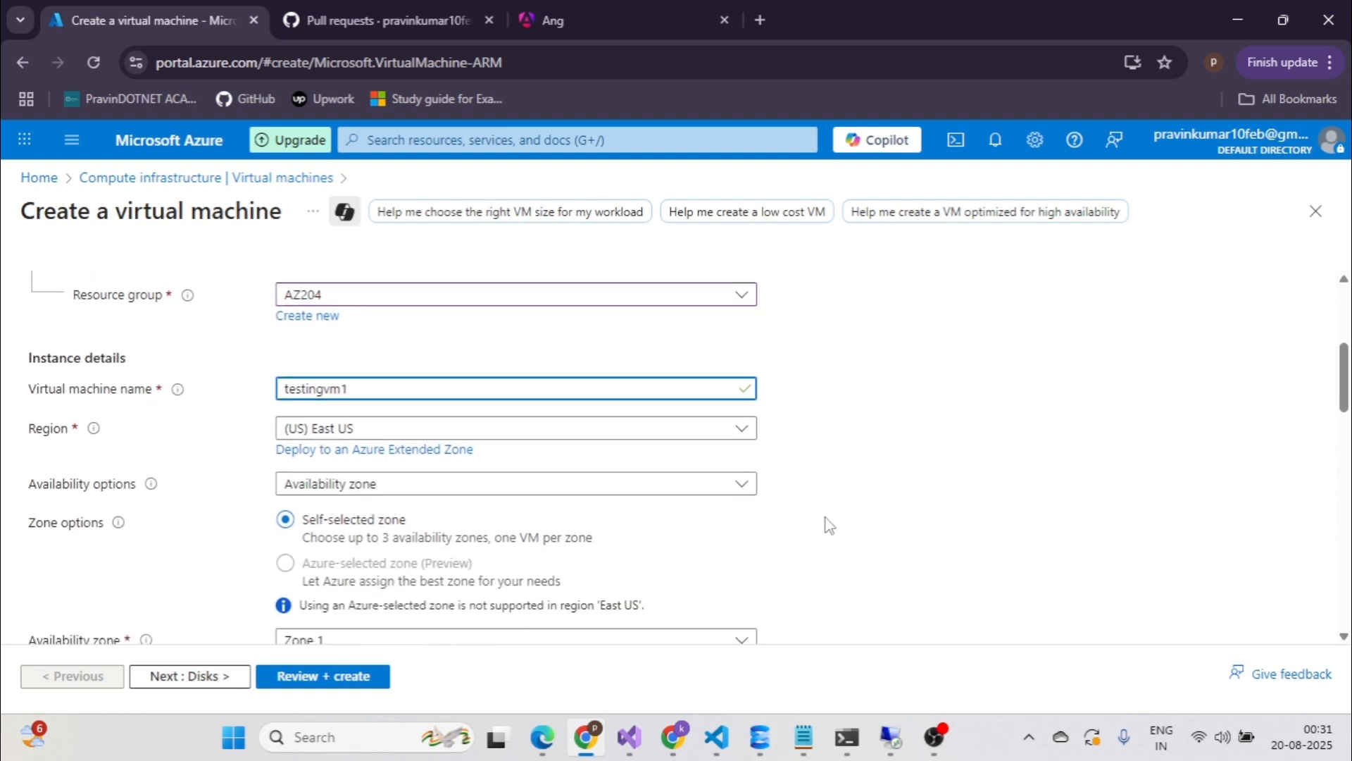
left_click(741, 493)
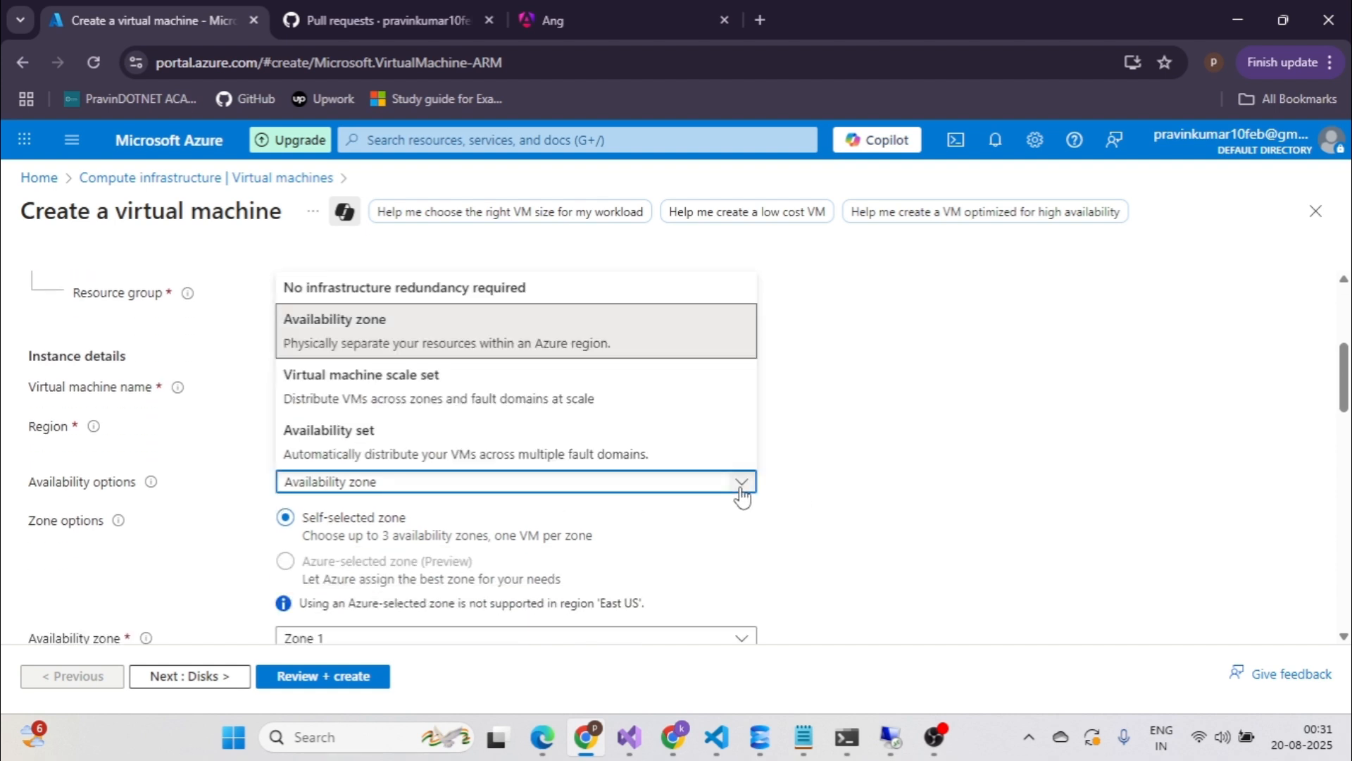
left_click(446, 288)
scroll(867, 465, "down", 4)
scroll(169, 340, "up", 3)
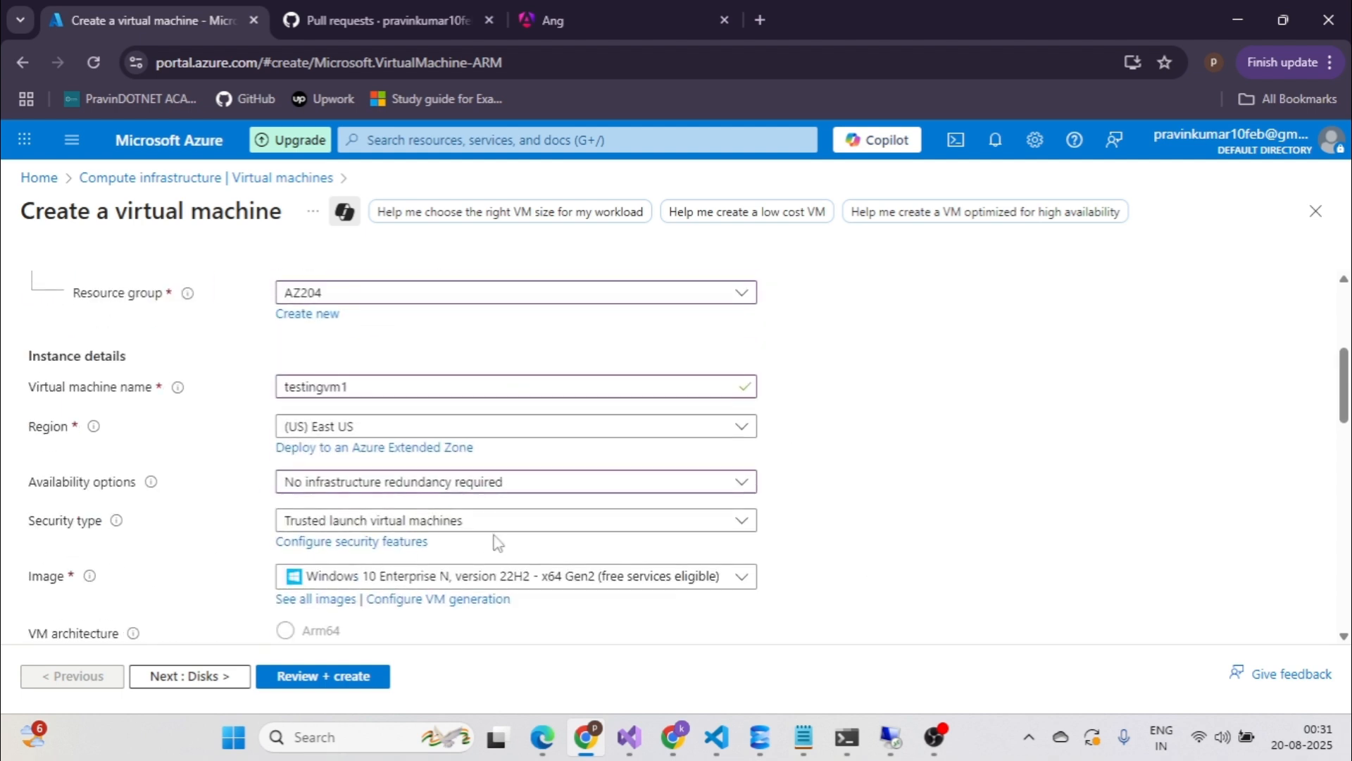
scroll(860, 537, "down", 2)
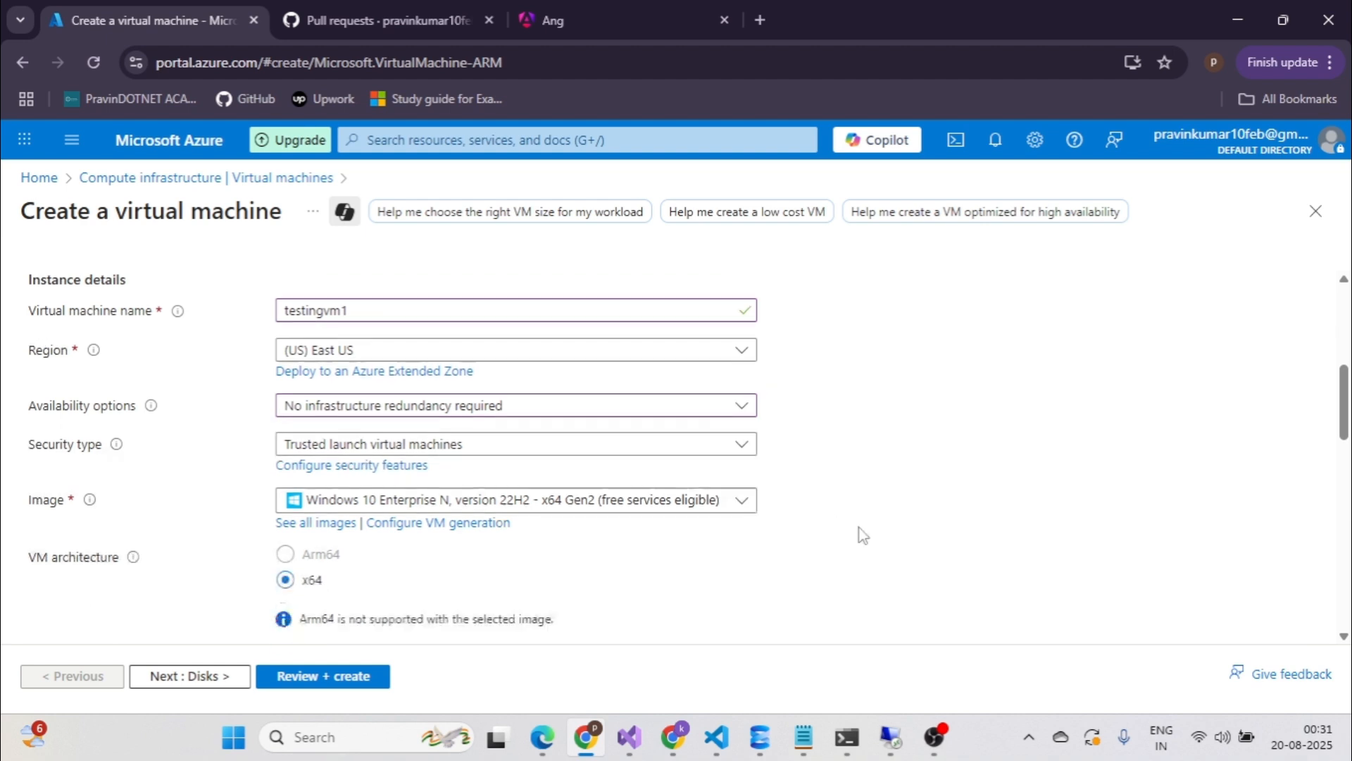
left_click(744, 484)
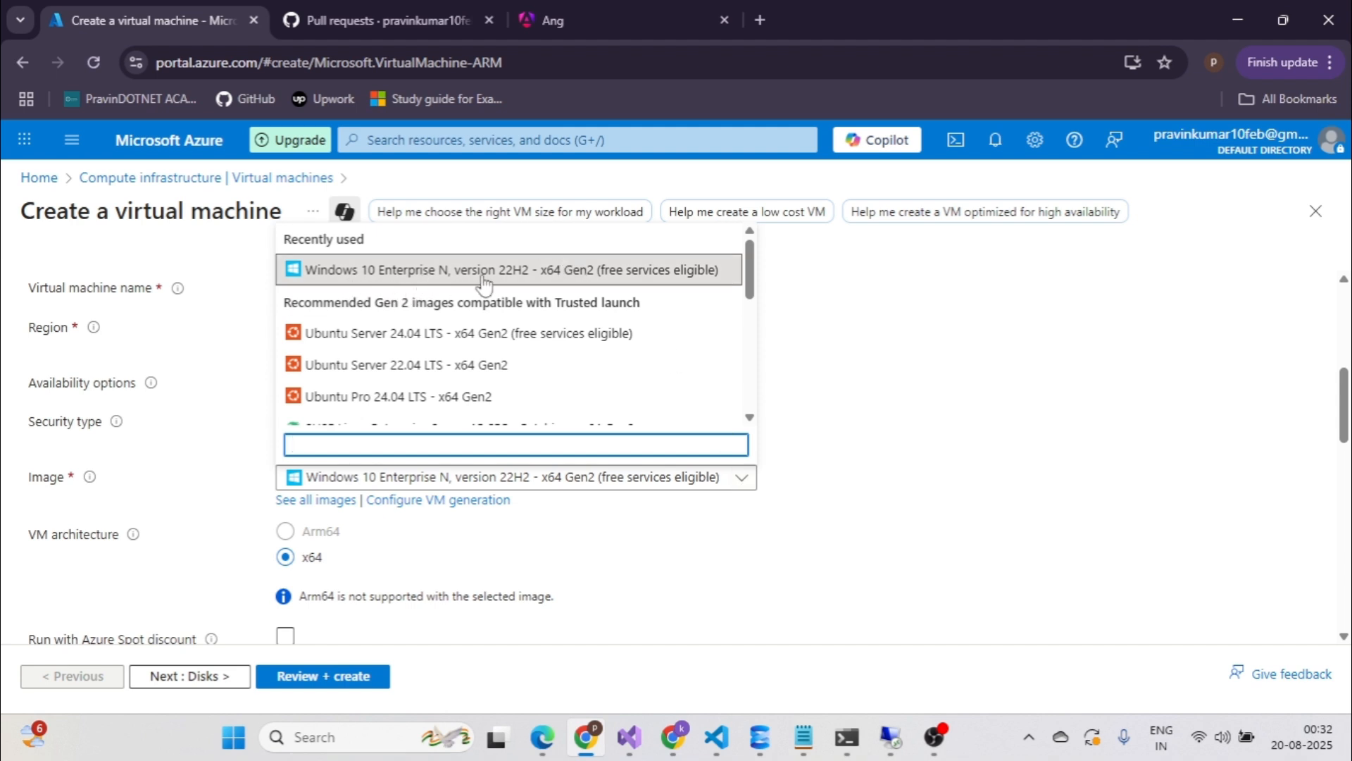
Keep the Windows 10 Enterprise N image and Standard_B4ms size, then list all 1102 VM sizes.
left_click(817, 335)
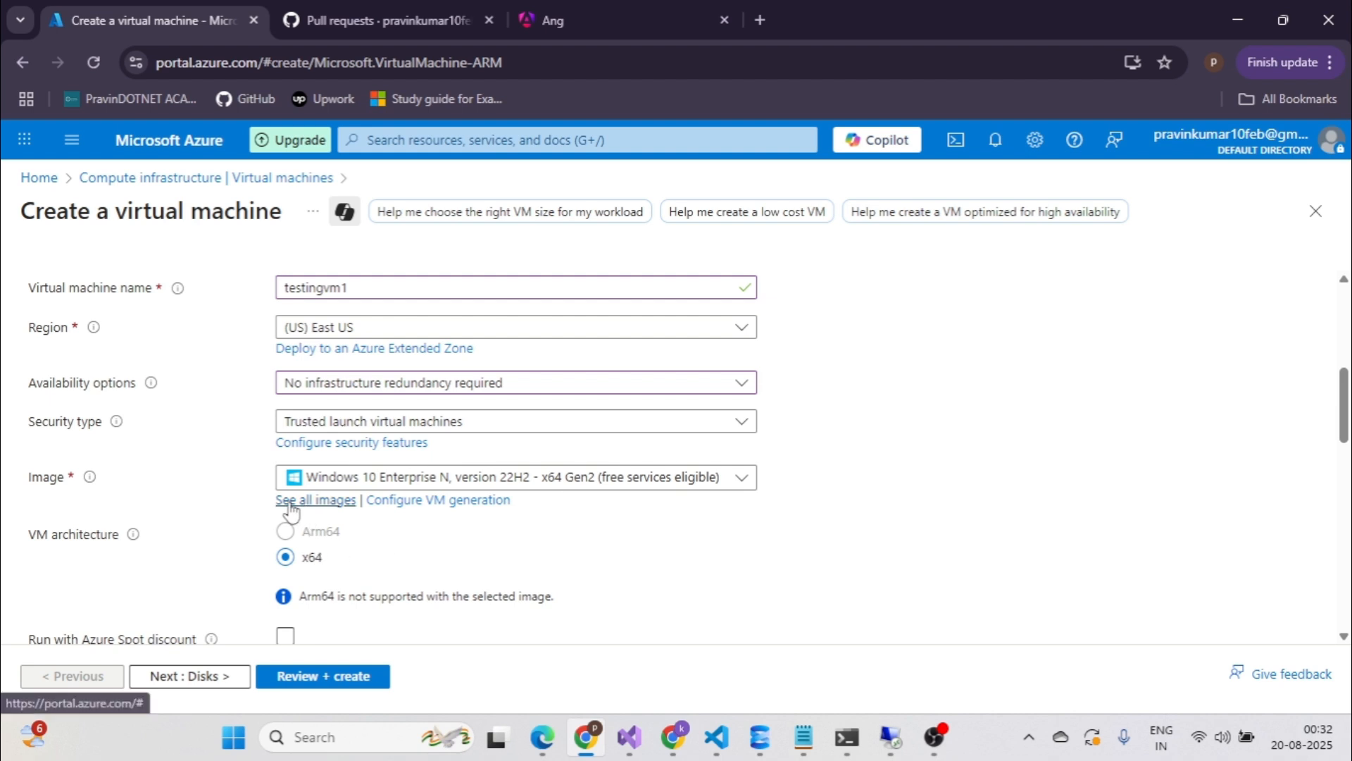
scroll(699, 533, "down", 1)
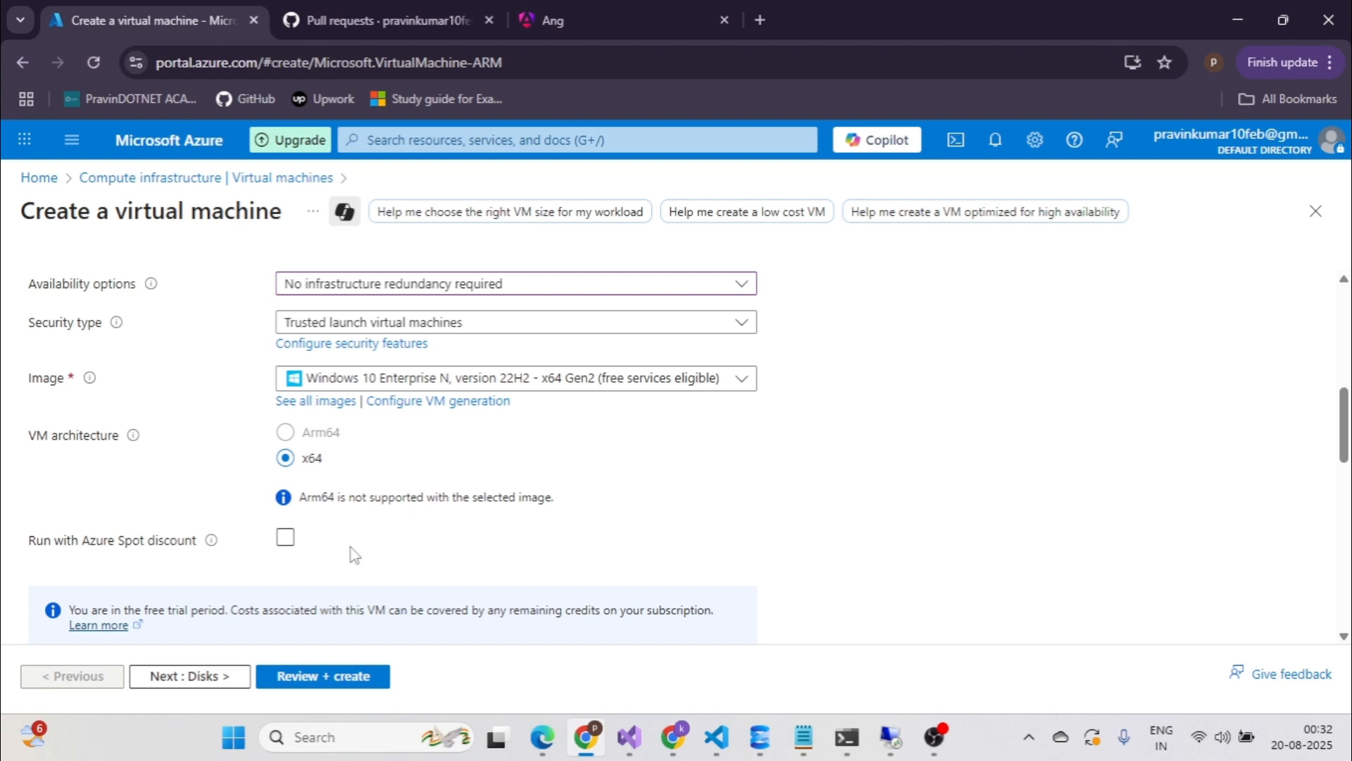
scroll(380, 556, "down", 2)
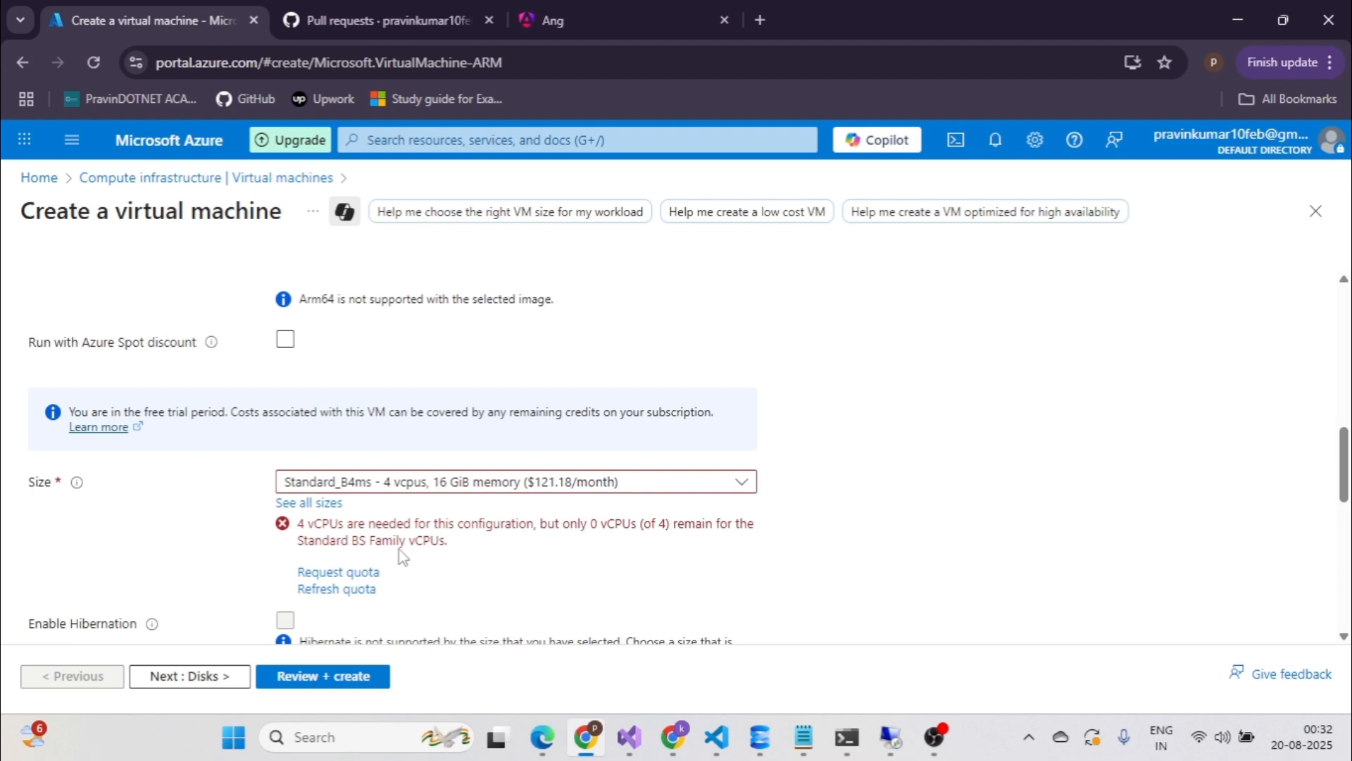
scroll(708, 532, "down", 2)
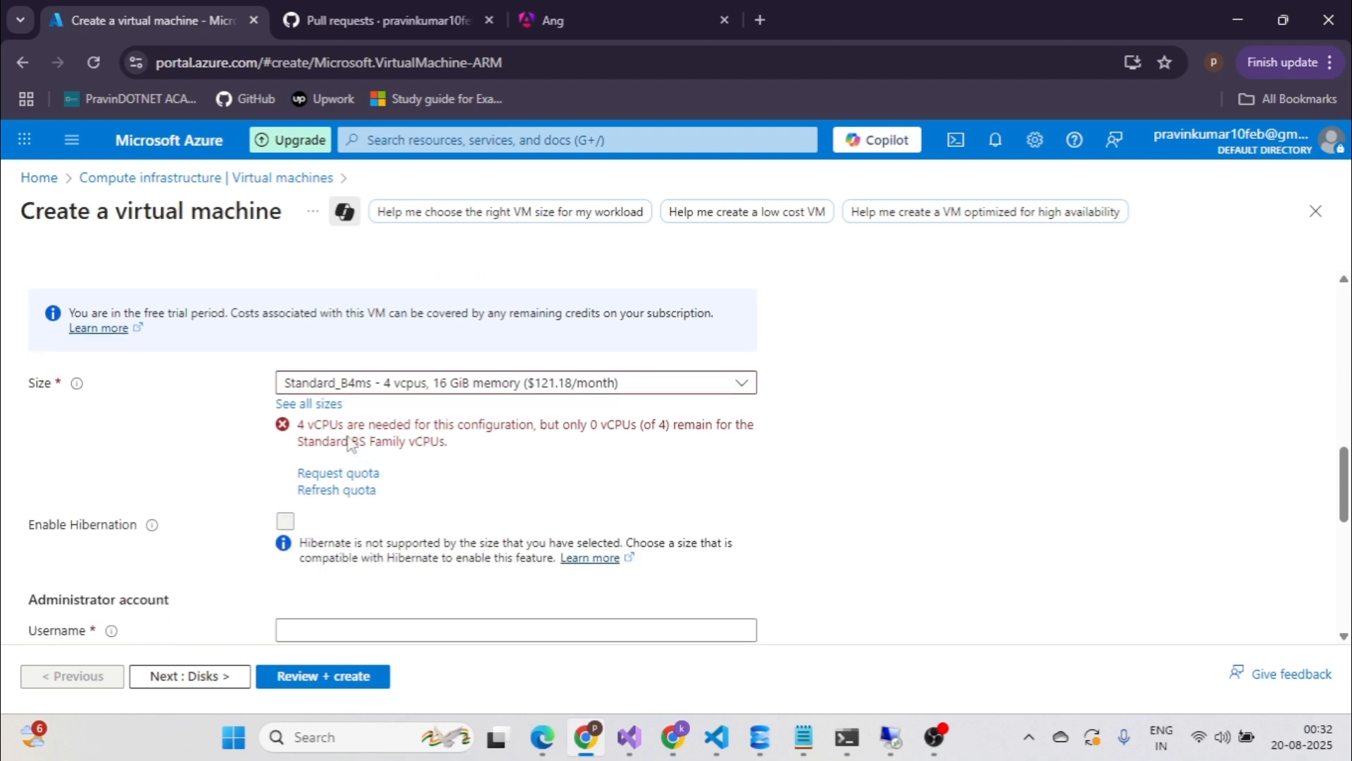
left_click(742, 387)
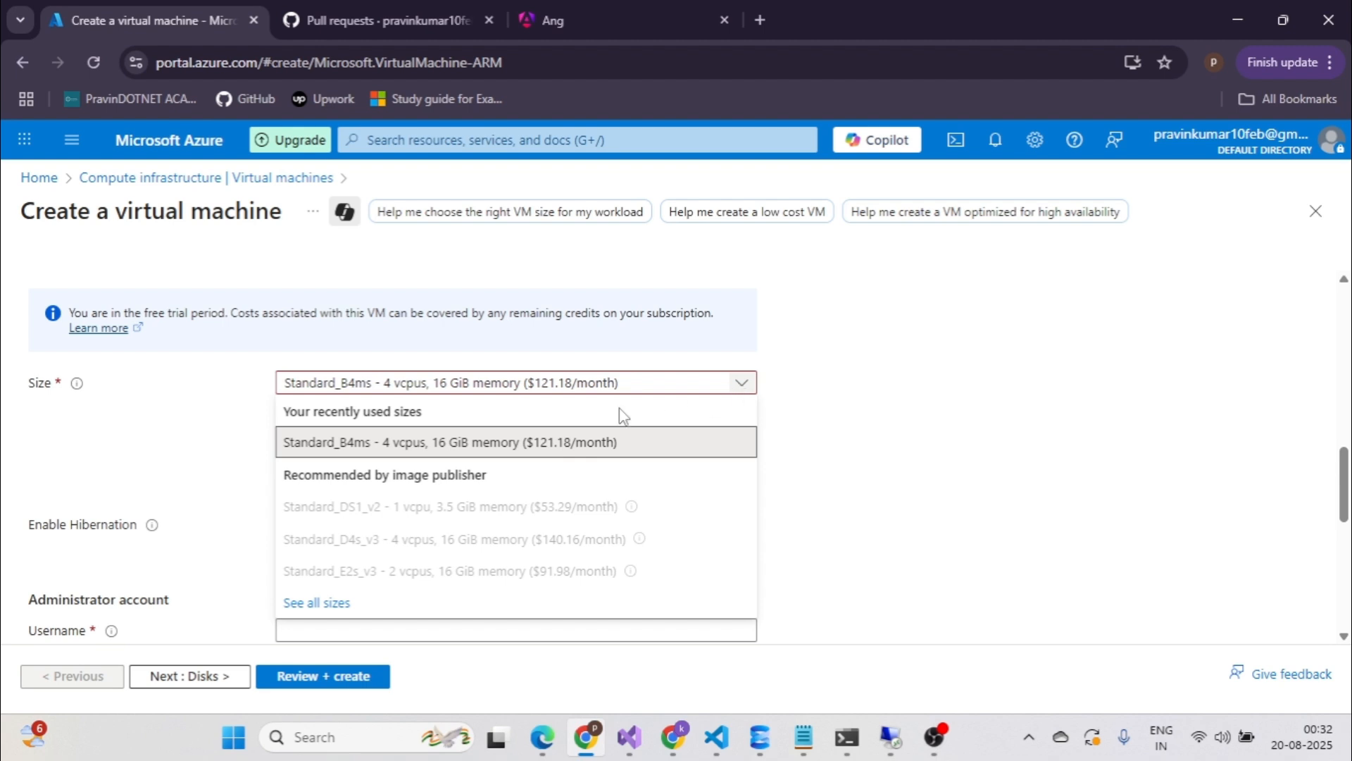
left_click(491, 442)
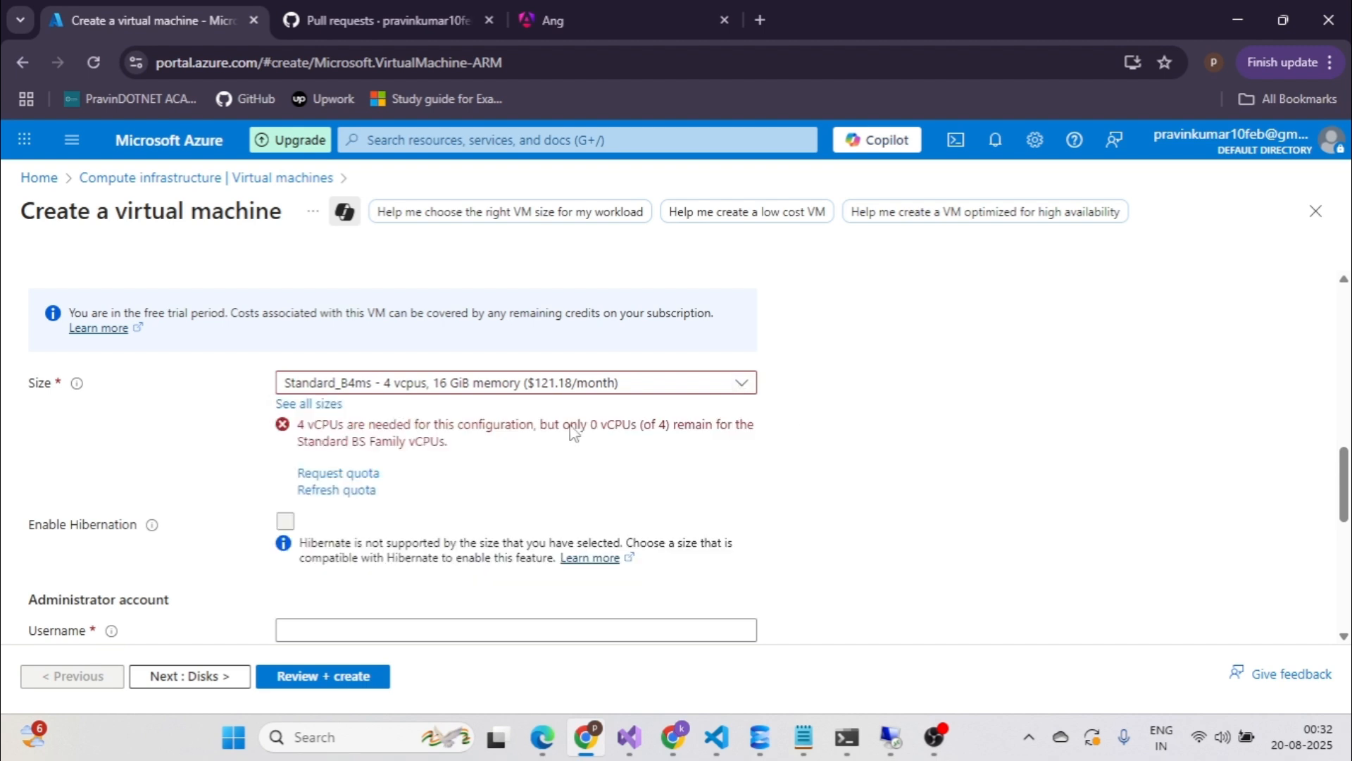
left_click(310, 404)
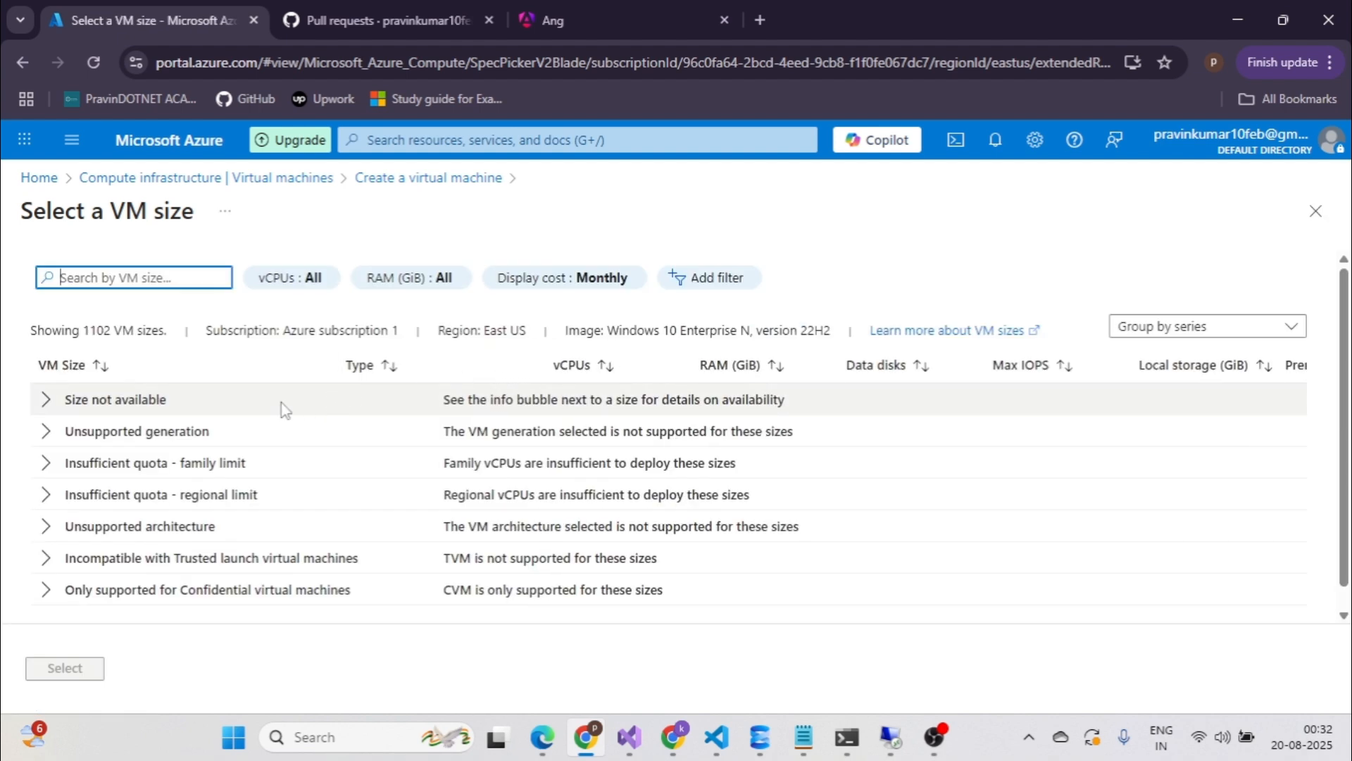
scroll(284, 409, "down", 1)
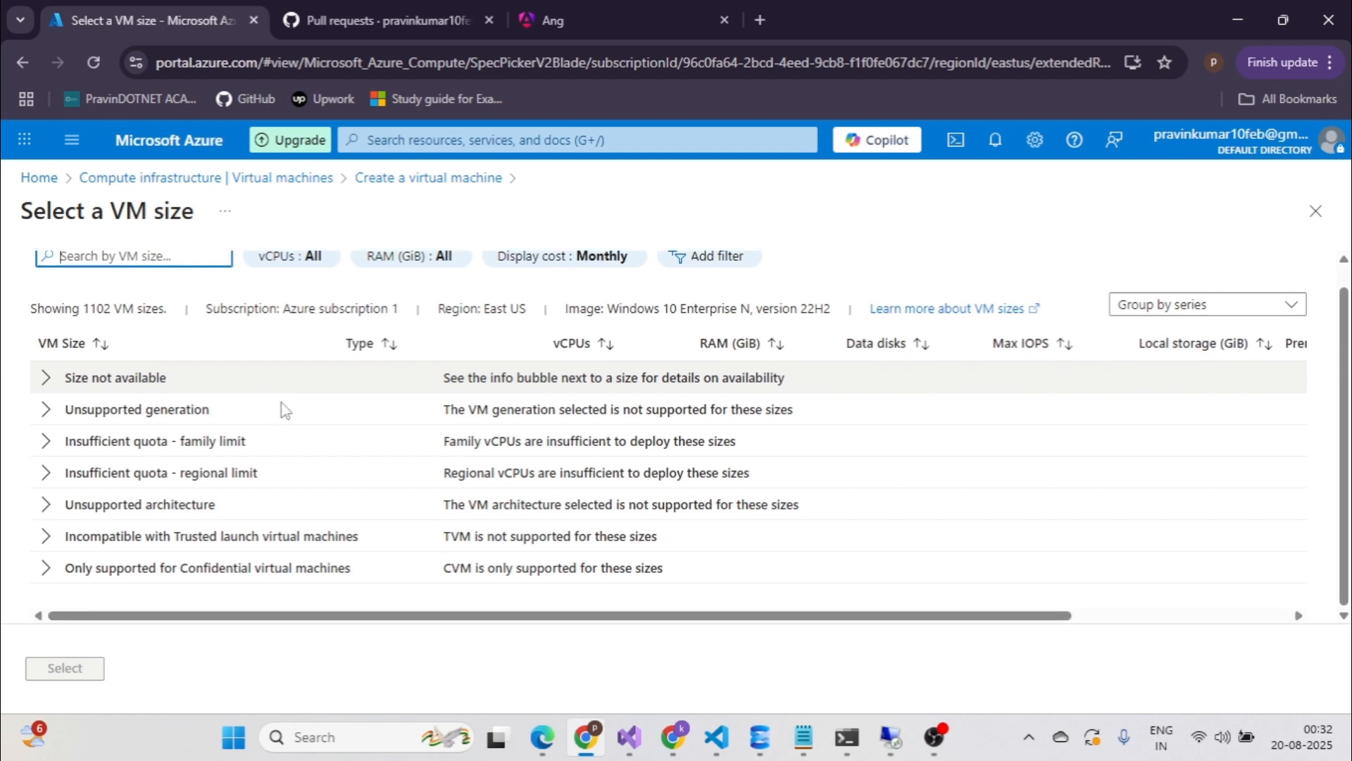
left_click(43, 381)
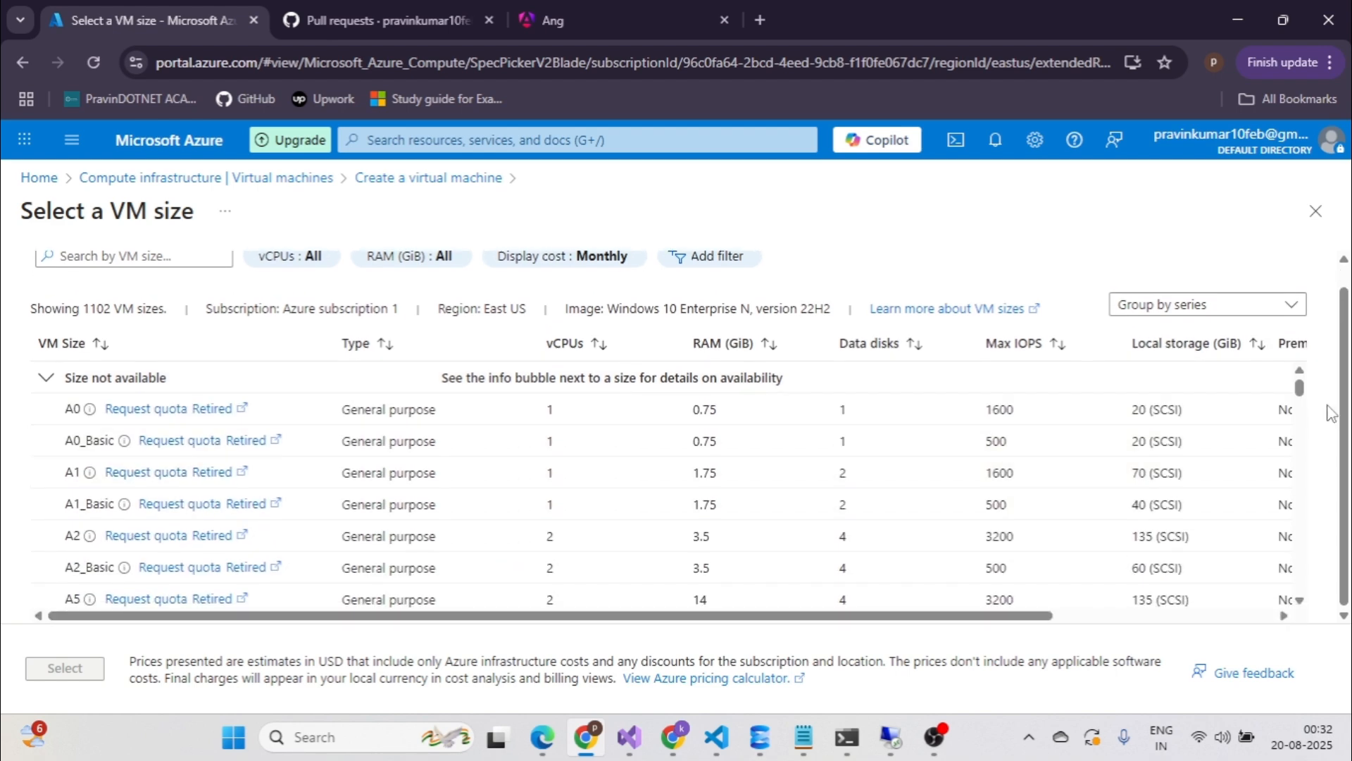
left_click_drag(1300, 388, 1303, 445)
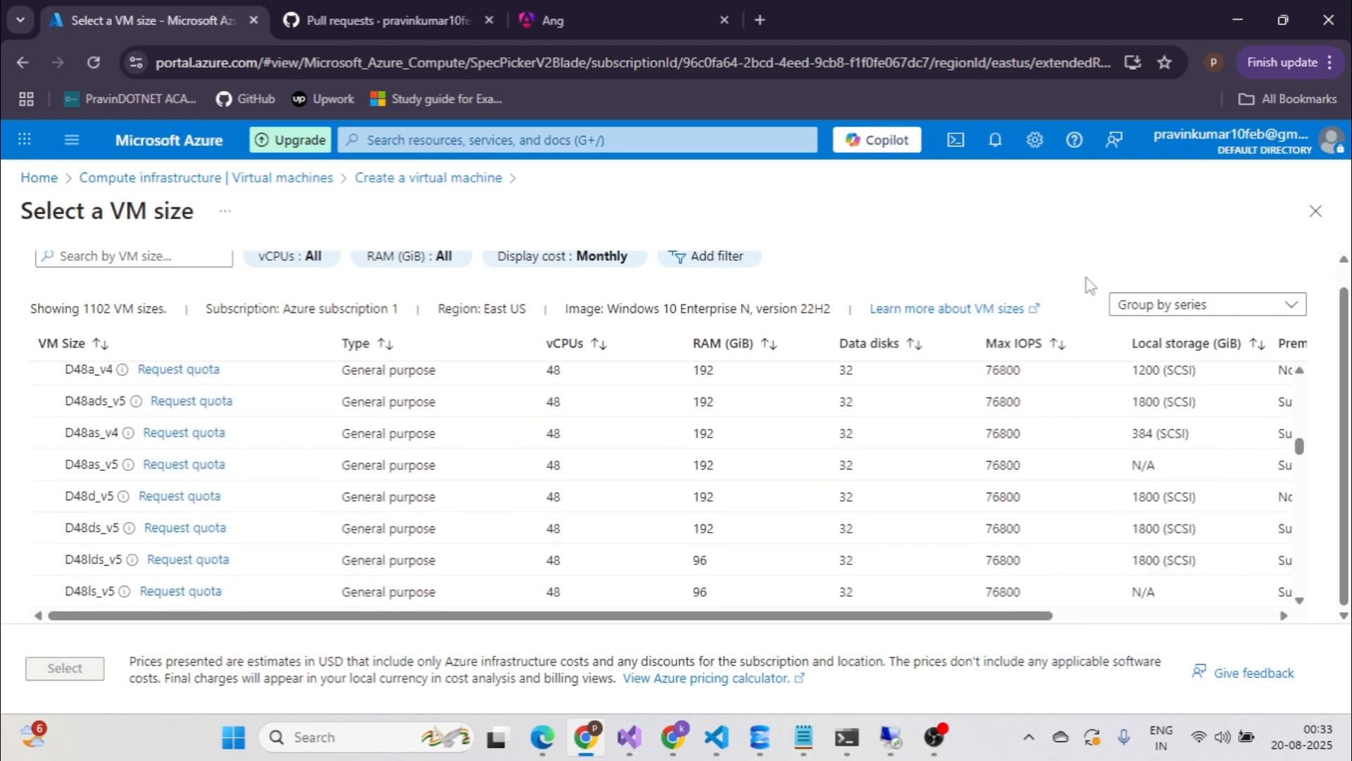
left_click(26, 67)
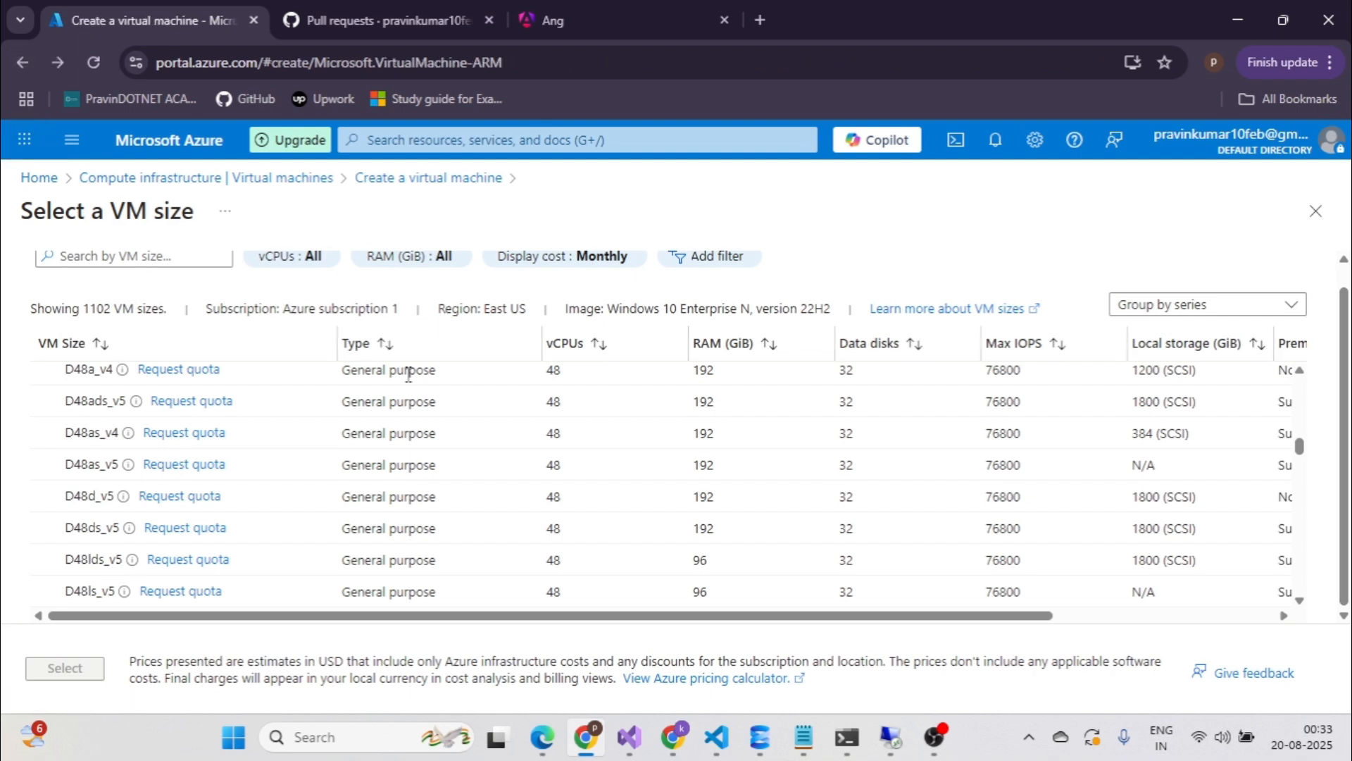
scroll(528, 474, "up", 3)
left_click(1315, 219)
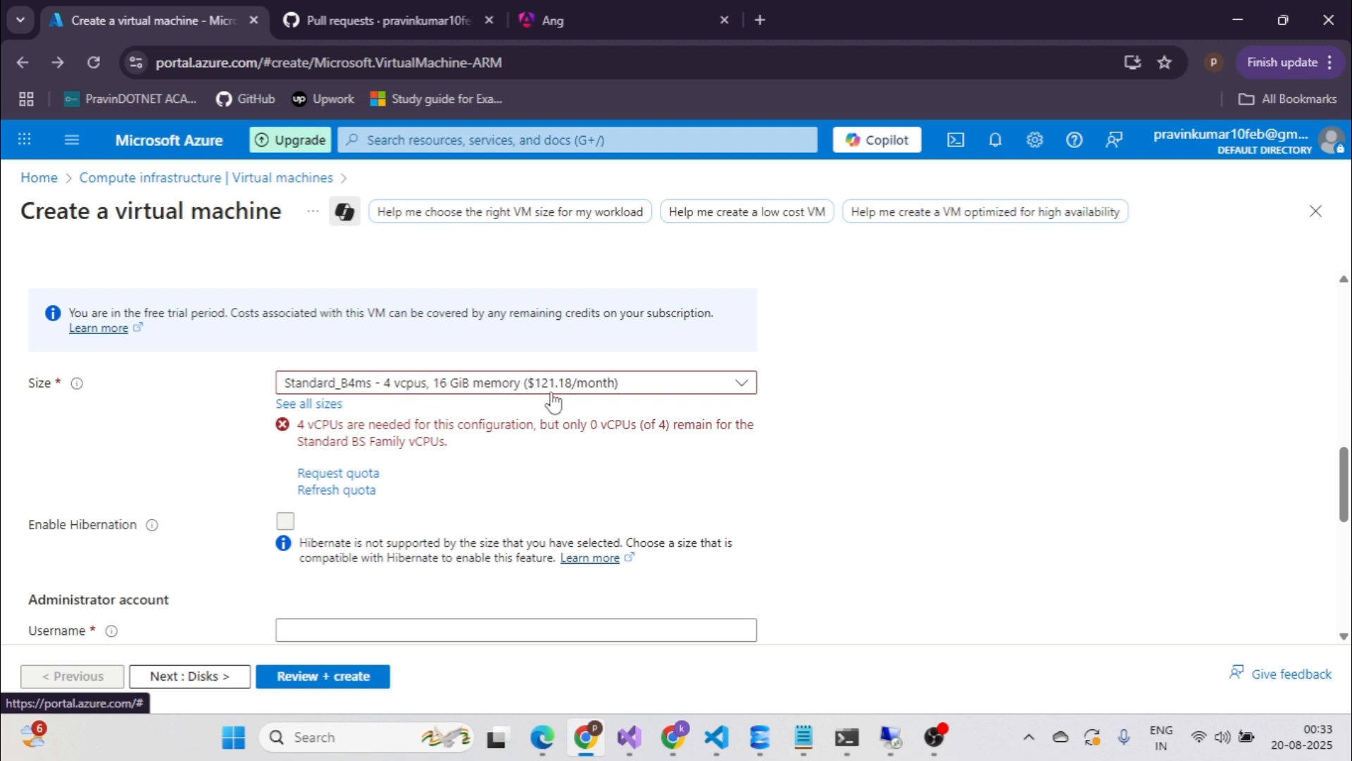
left_click(740, 386)
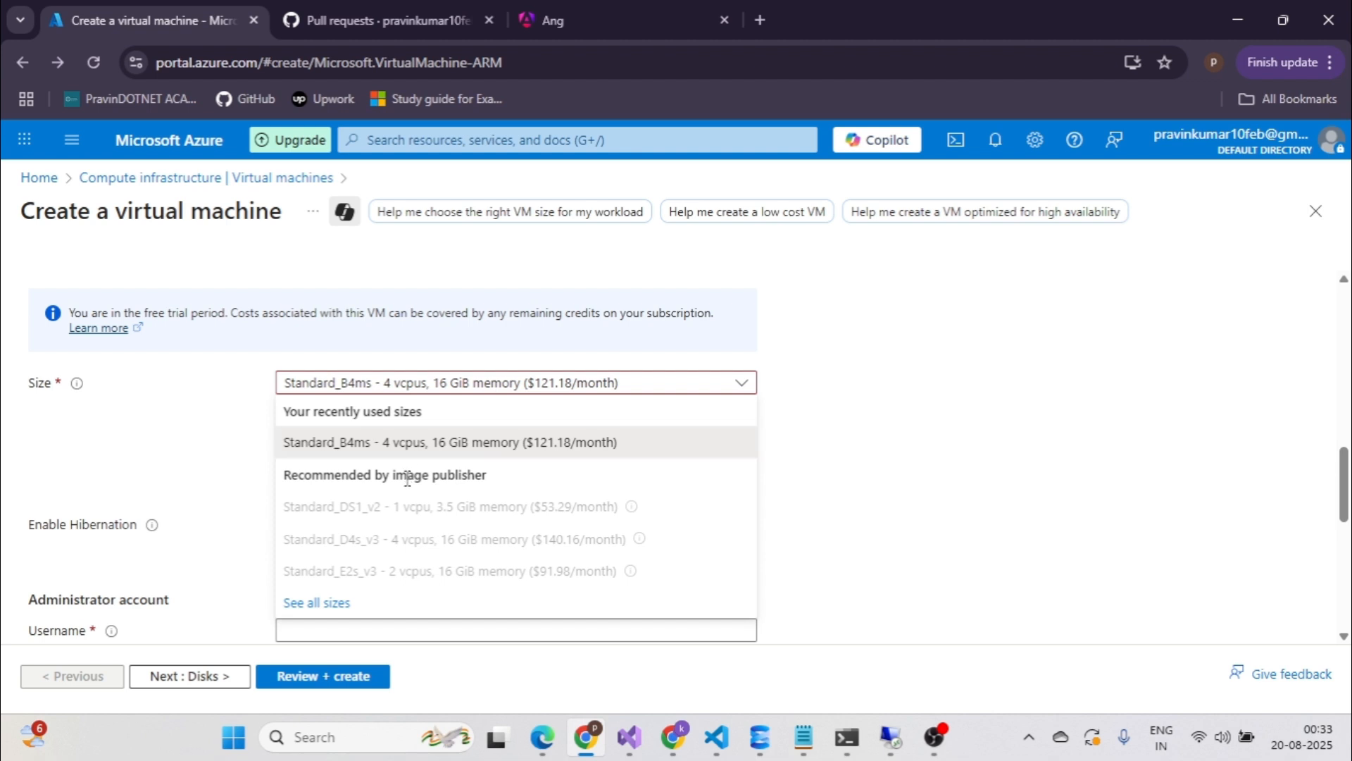
left_click(450, 444)
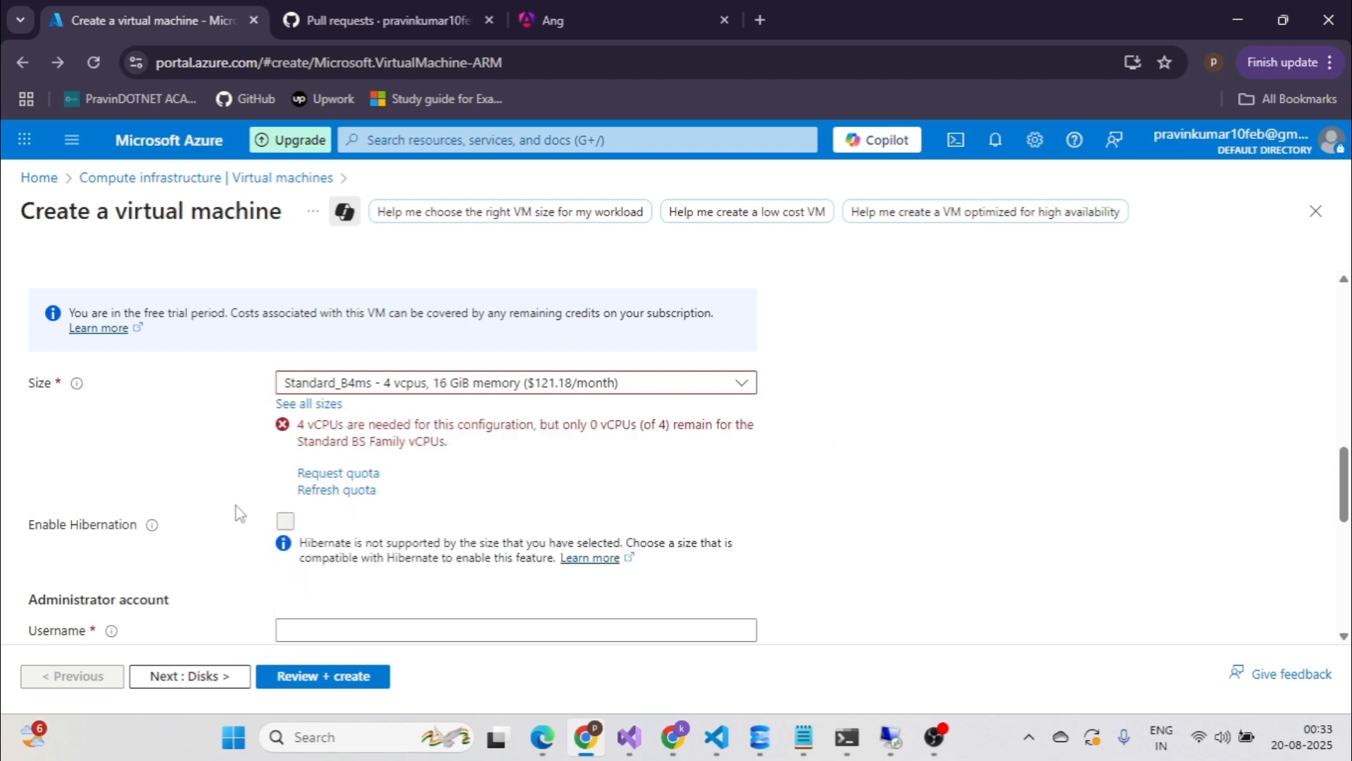
scroll(235, 505, "down", 1)
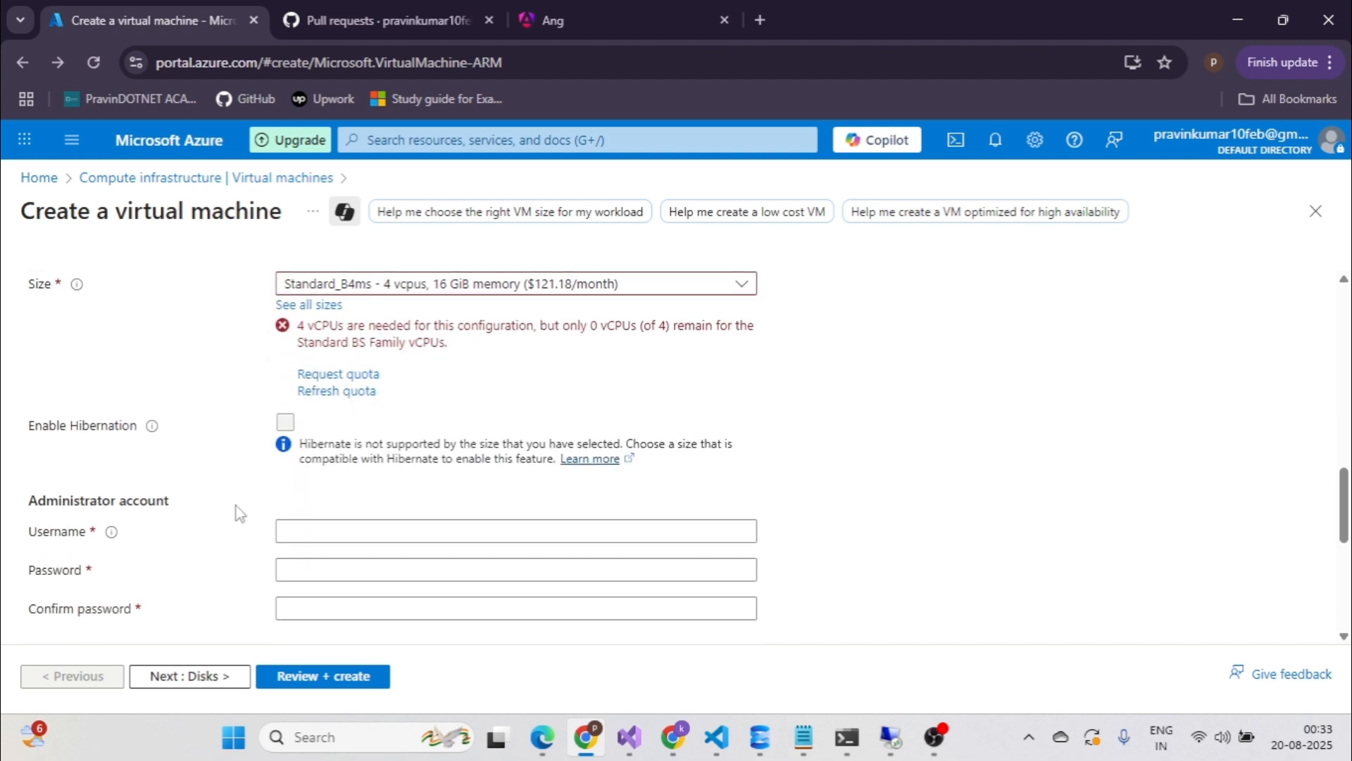
scroll(235, 505, "up", 1)
scroll(236, 506, "up", 1)
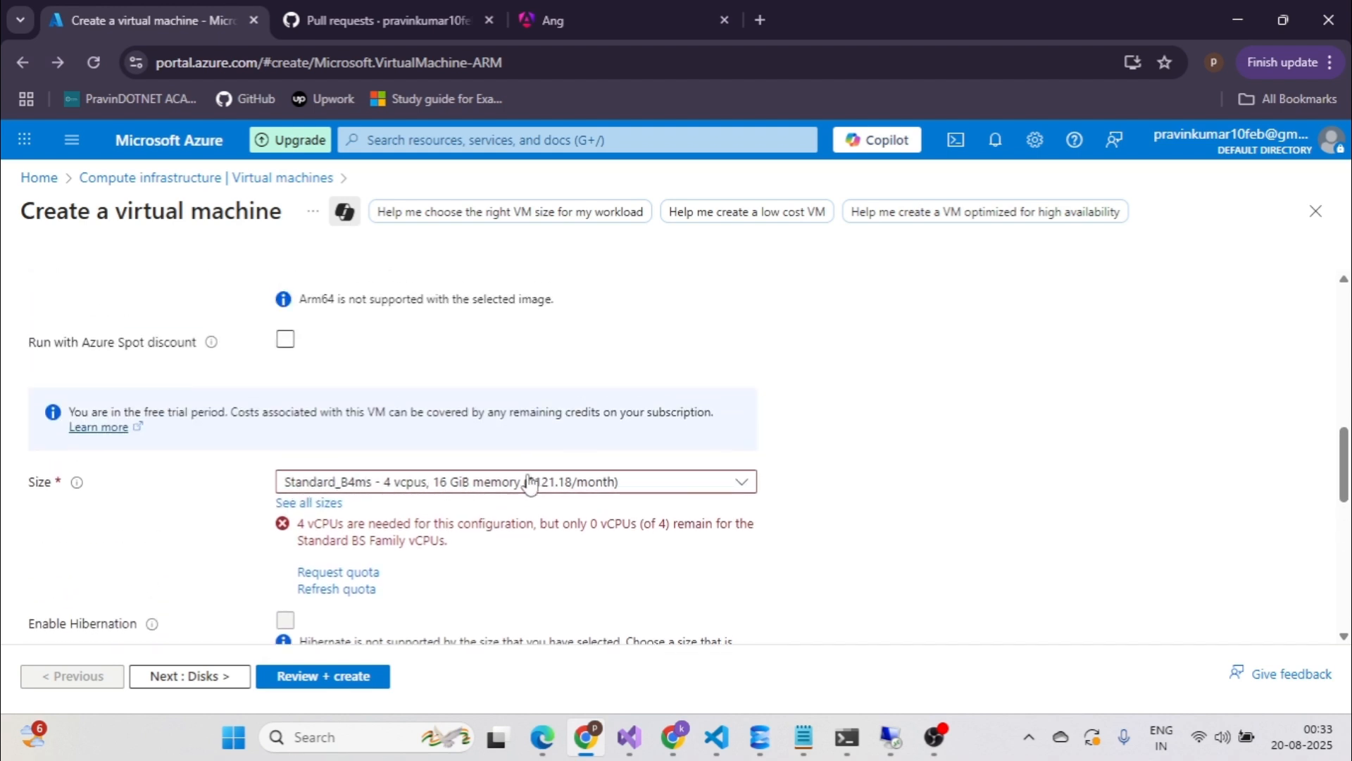
left_click(740, 487)
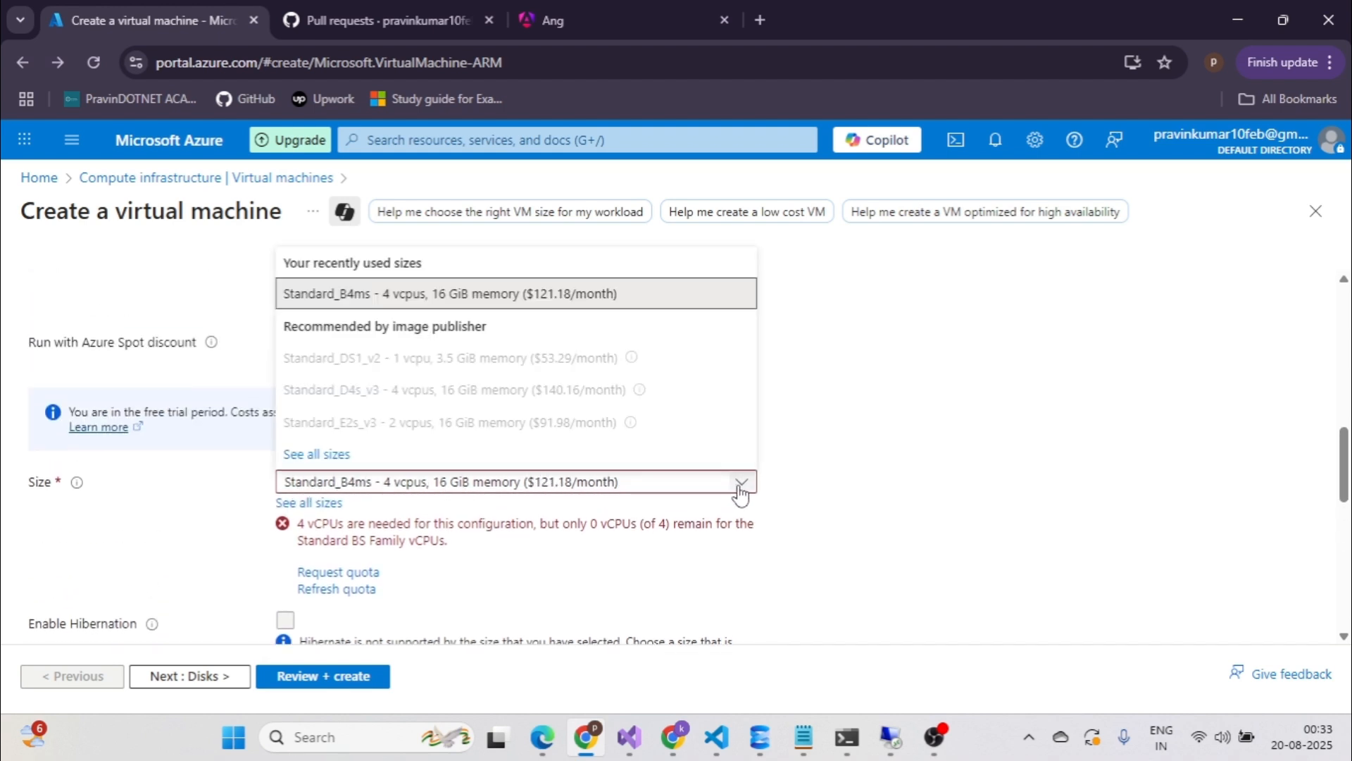
left_click(740, 486)
scroll(830, 484, "up", 4)
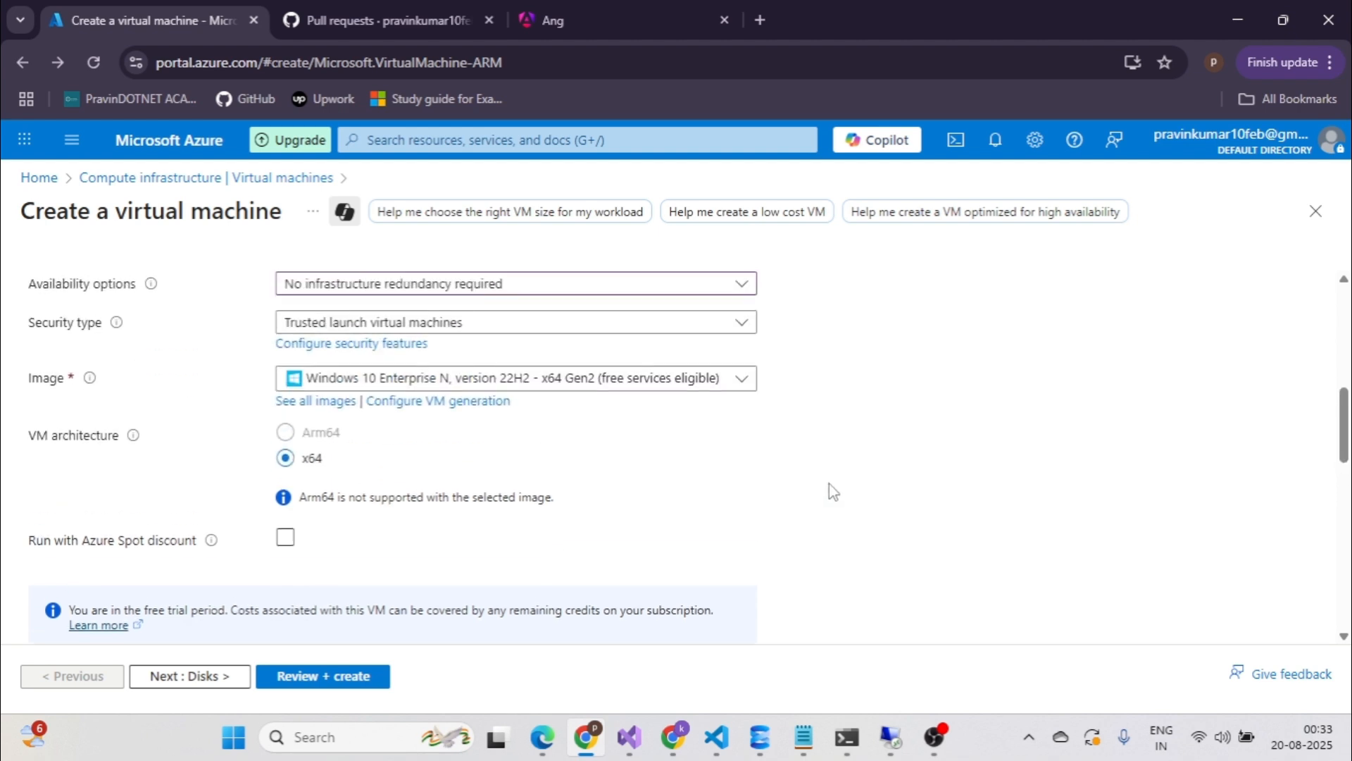
scroll(830, 483, "down", 5)
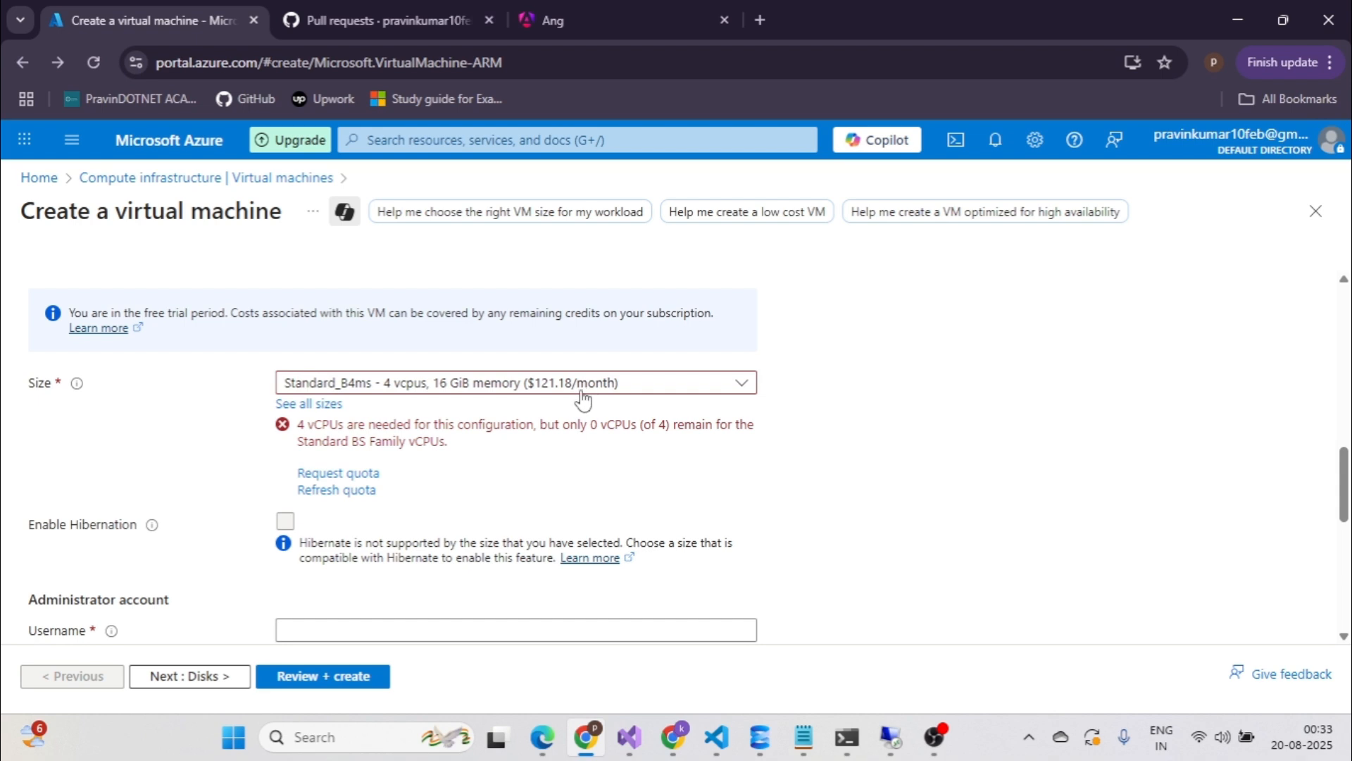
scroll(558, 422, "down", 4)
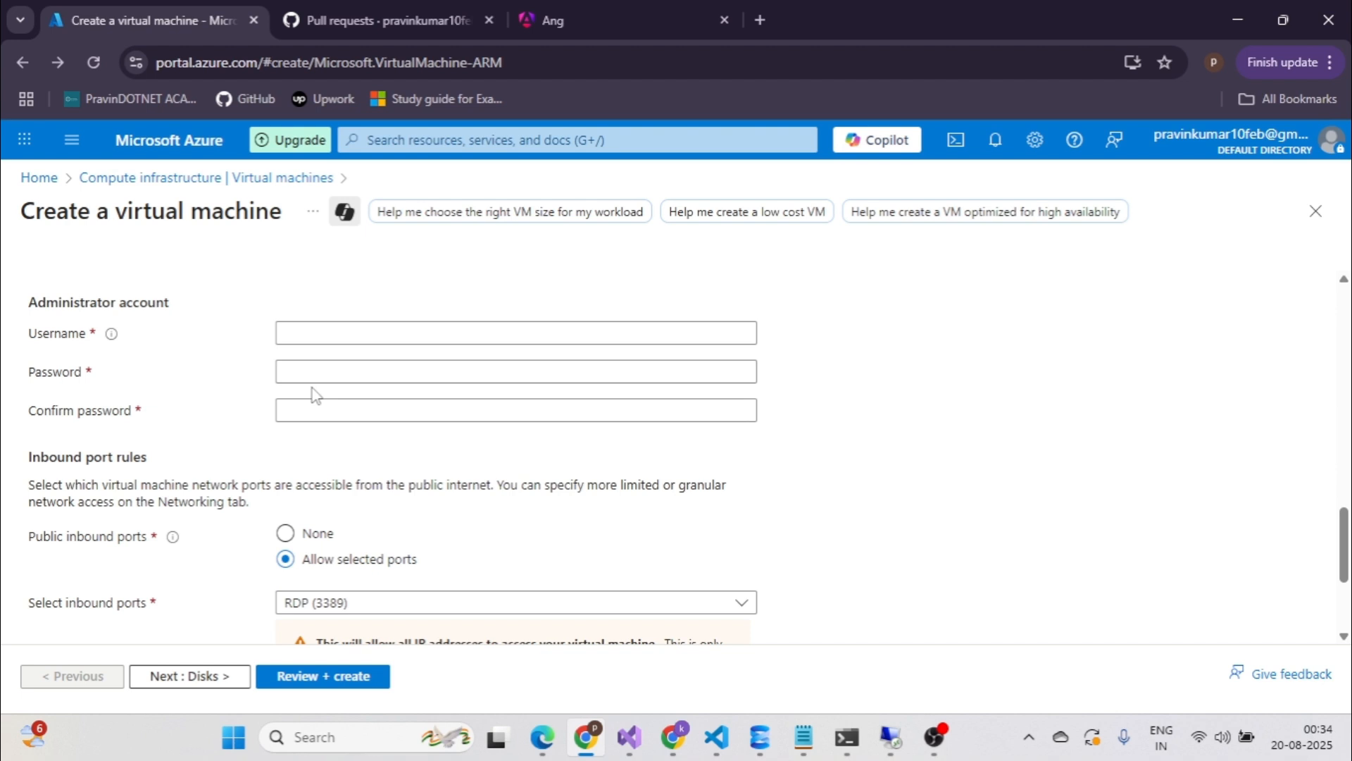
Enter administrator username 'testingaz' and a 12+ character complex password, retyping the confirmation.
left_click(396, 334)
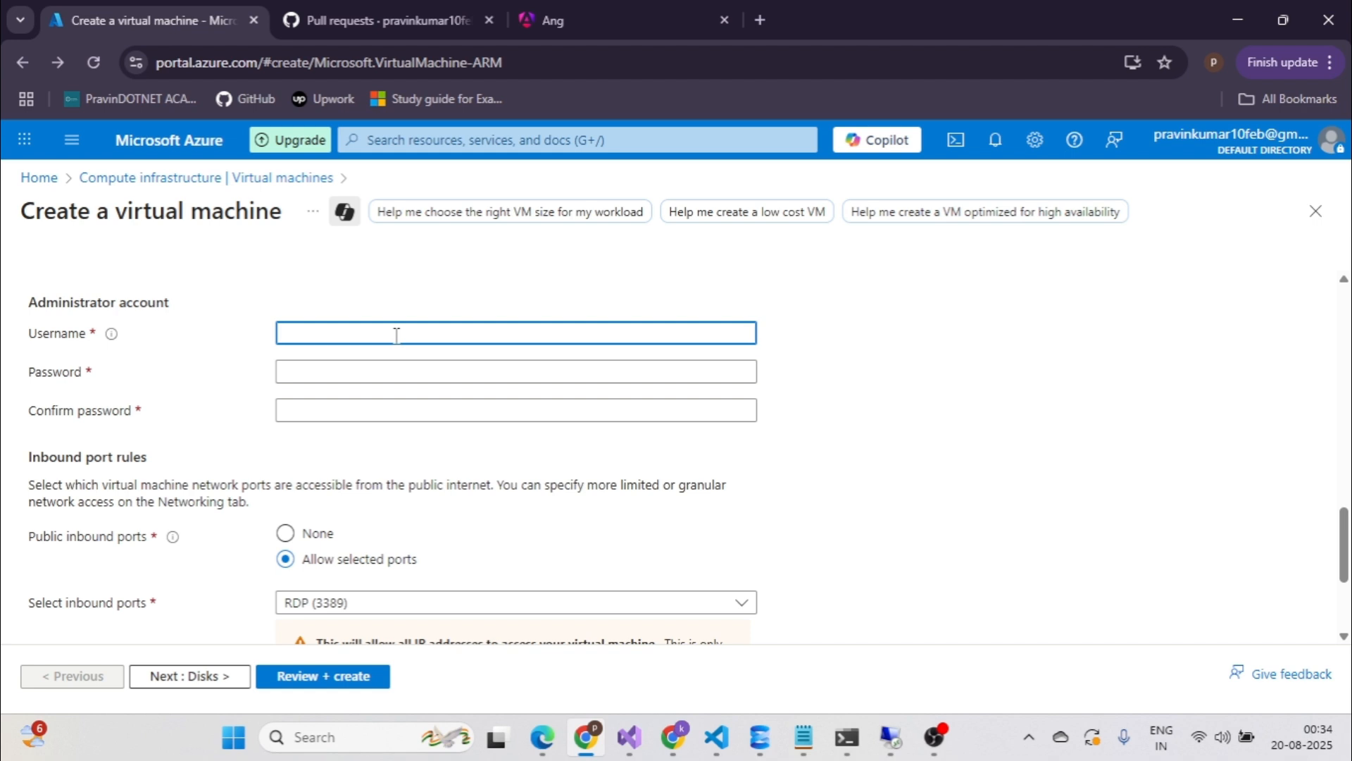
type("testingaz")
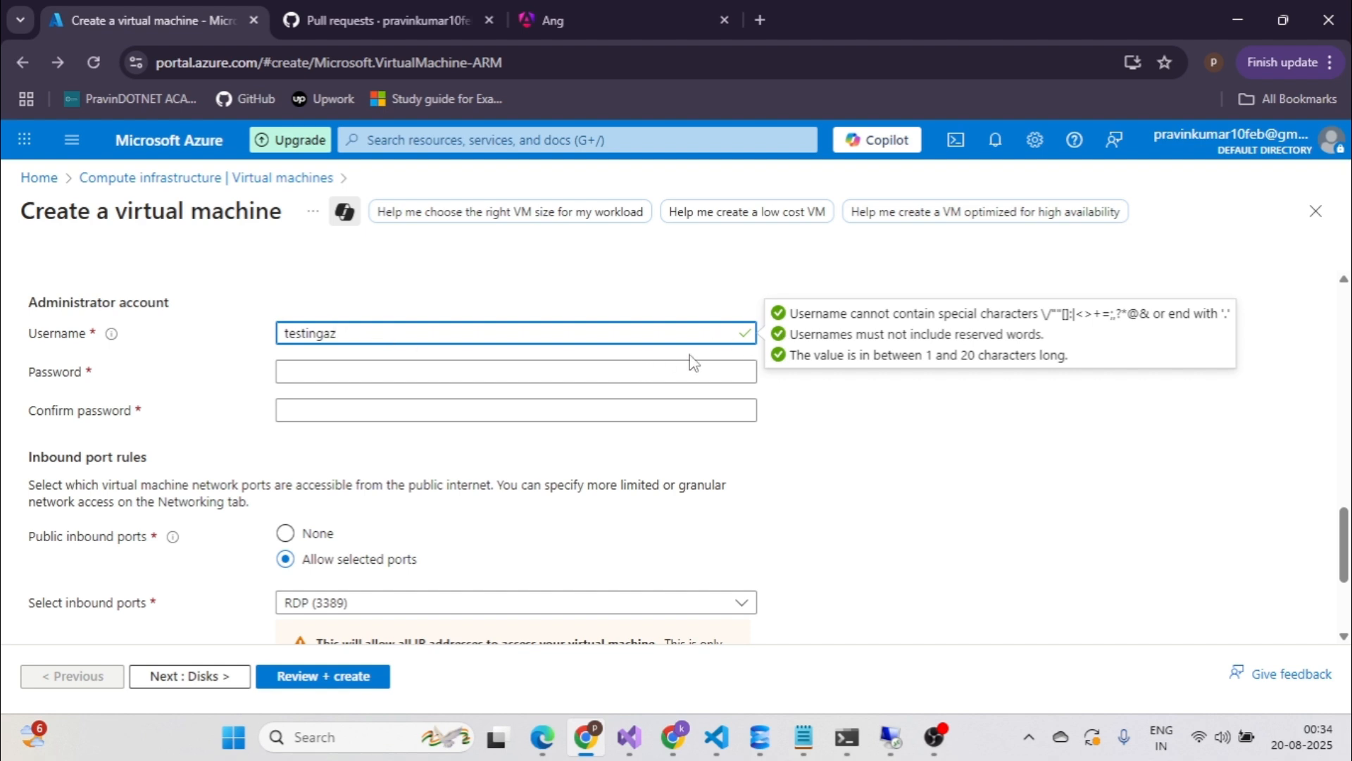
left_click(353, 377)
type("****")
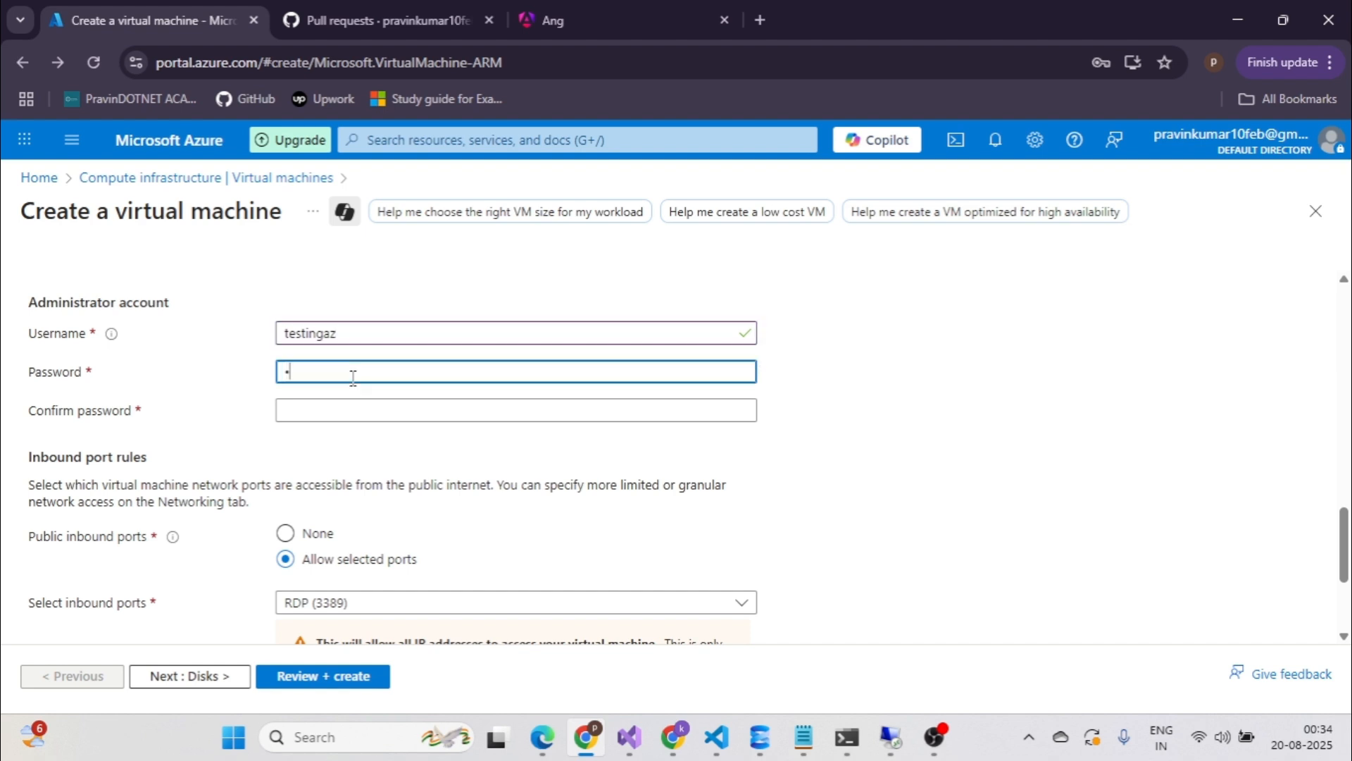
type("***")
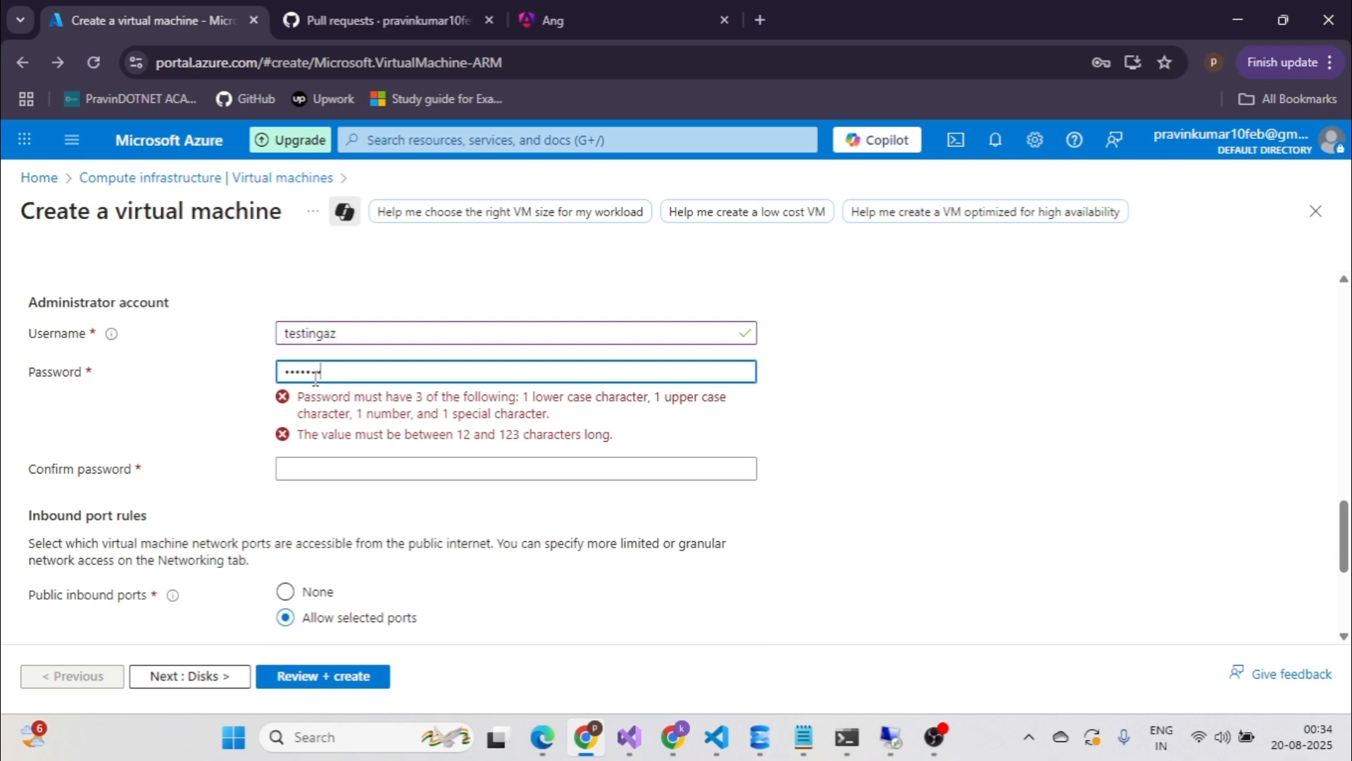
type("*")
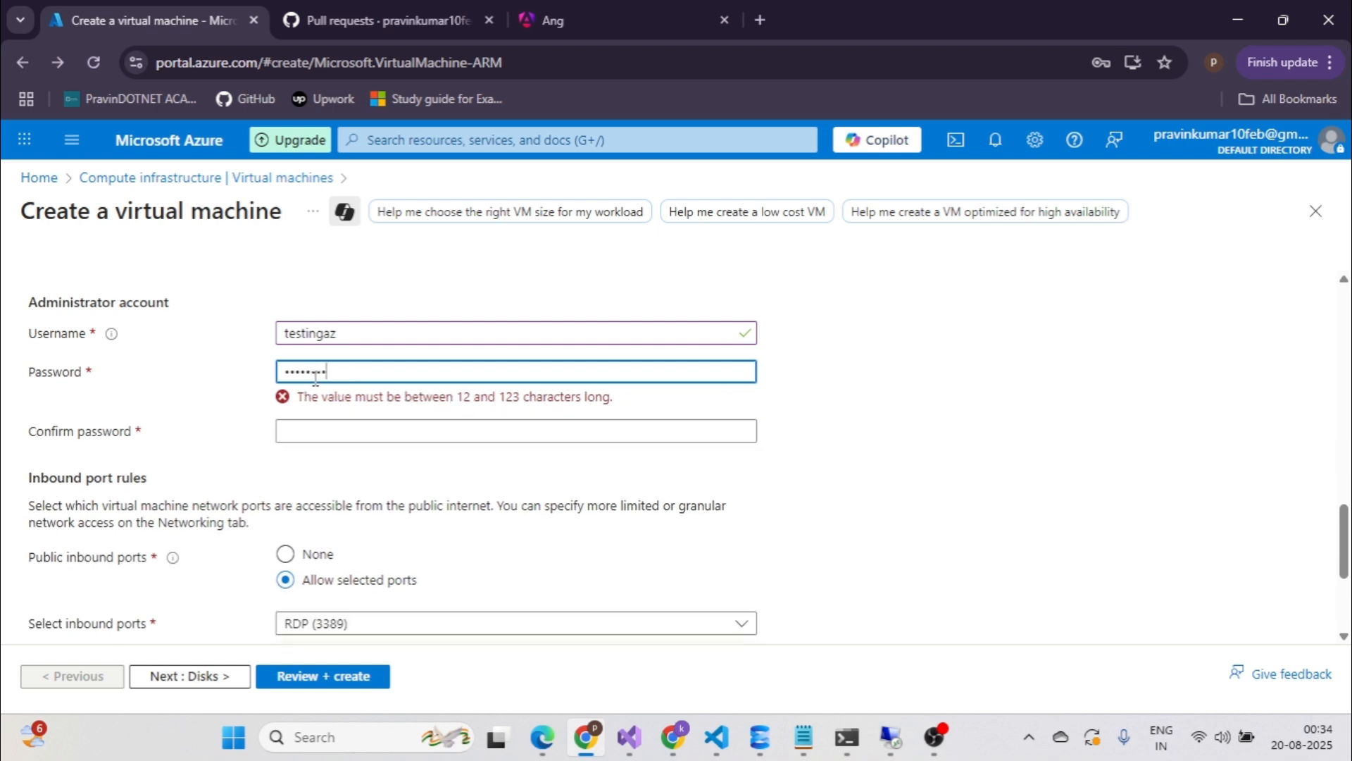
key("BackSpace")
key("BackSpace")
key("BackSpace")
key("BackSpace")
key("BackSpace")
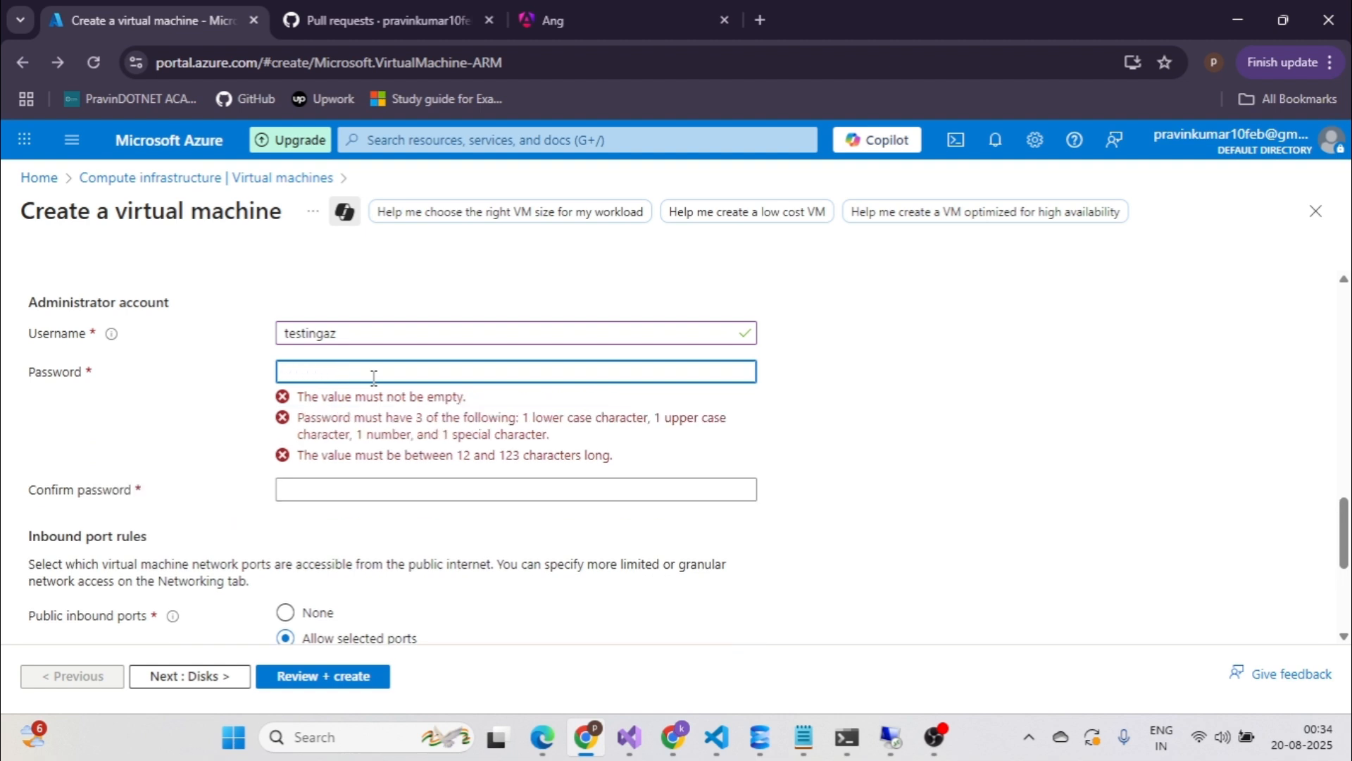
type("***********")
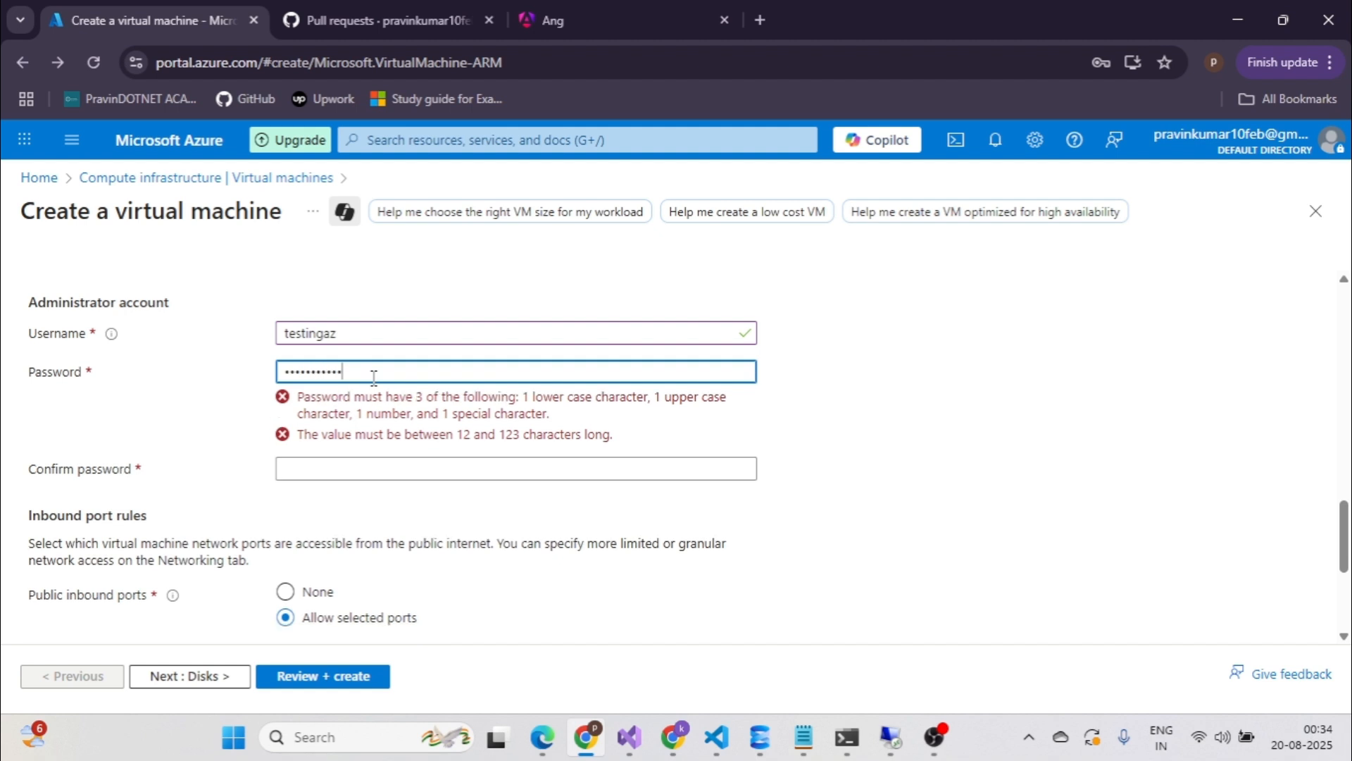
type("*")
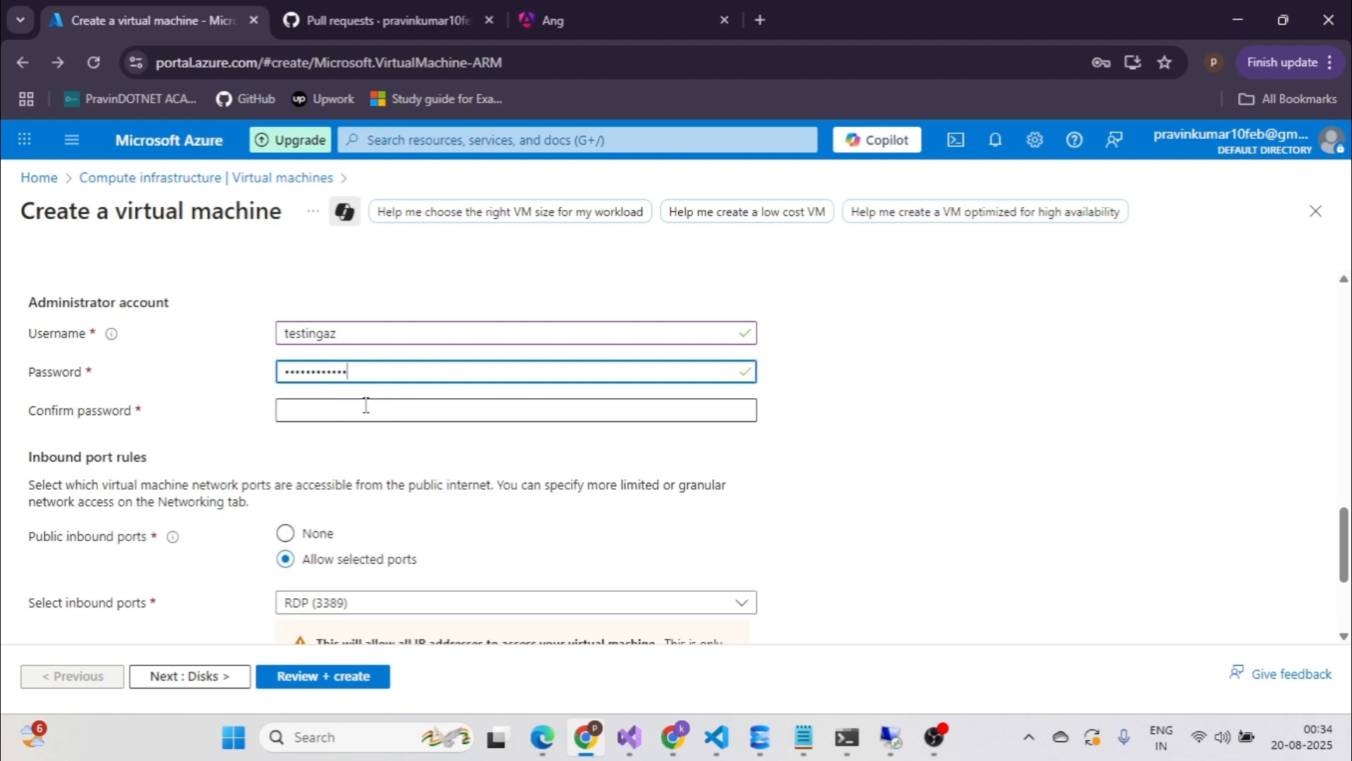
left_click(365, 406)
type("*******")
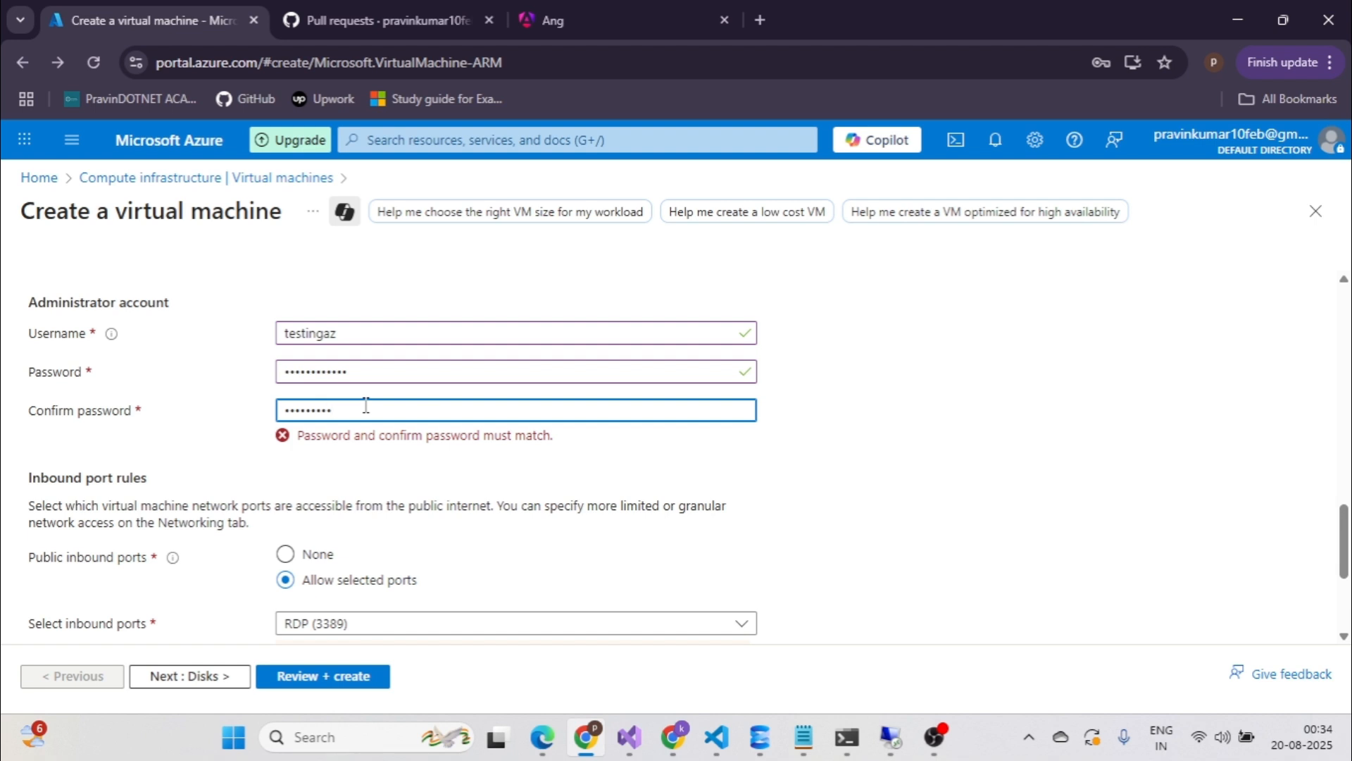
key("BackSpace")
key("BackSpace")
key("BackSpace")
key("BackSpace")
key("BackSpace")
type("*****")
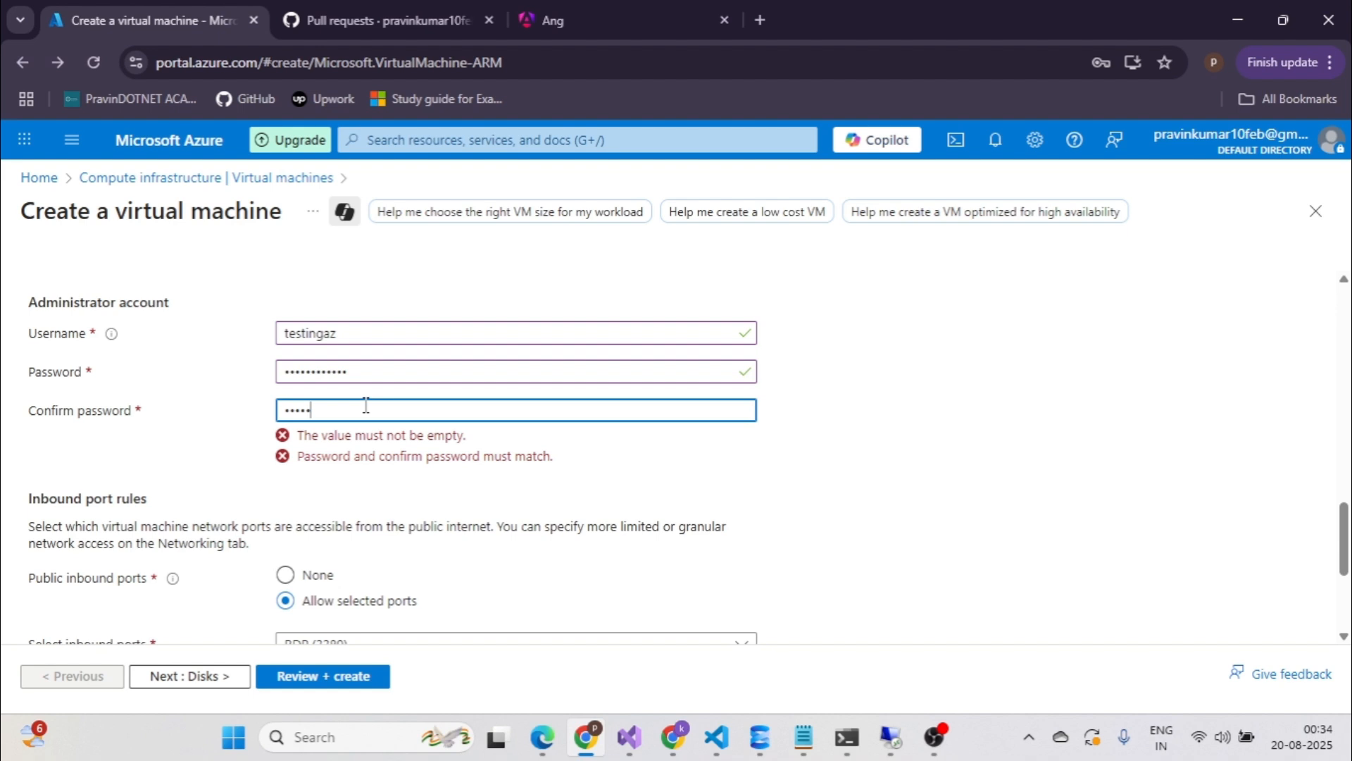
type("********")
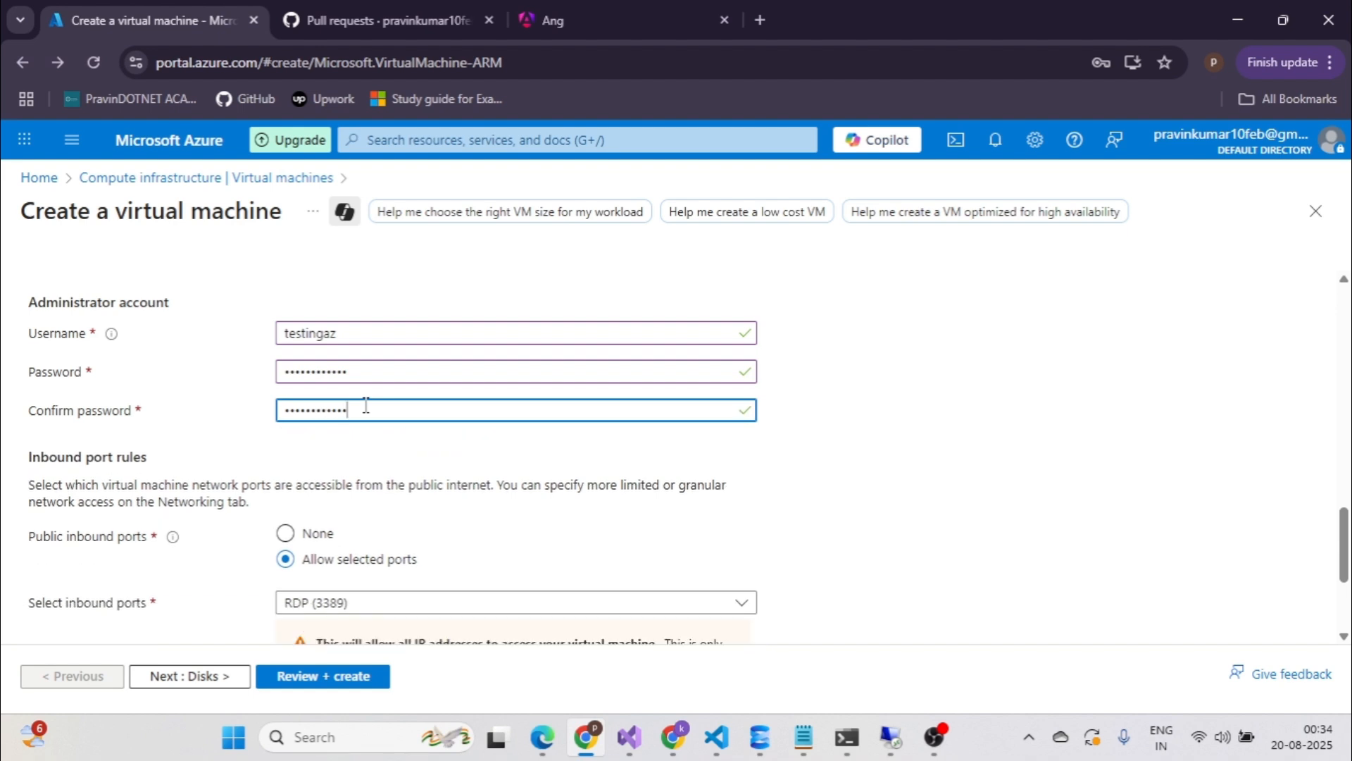
Tick the eligible Windows 10/11 multi-tenant licence checkbox and go to Next : Disks.
scroll(329, 412, "down", 1)
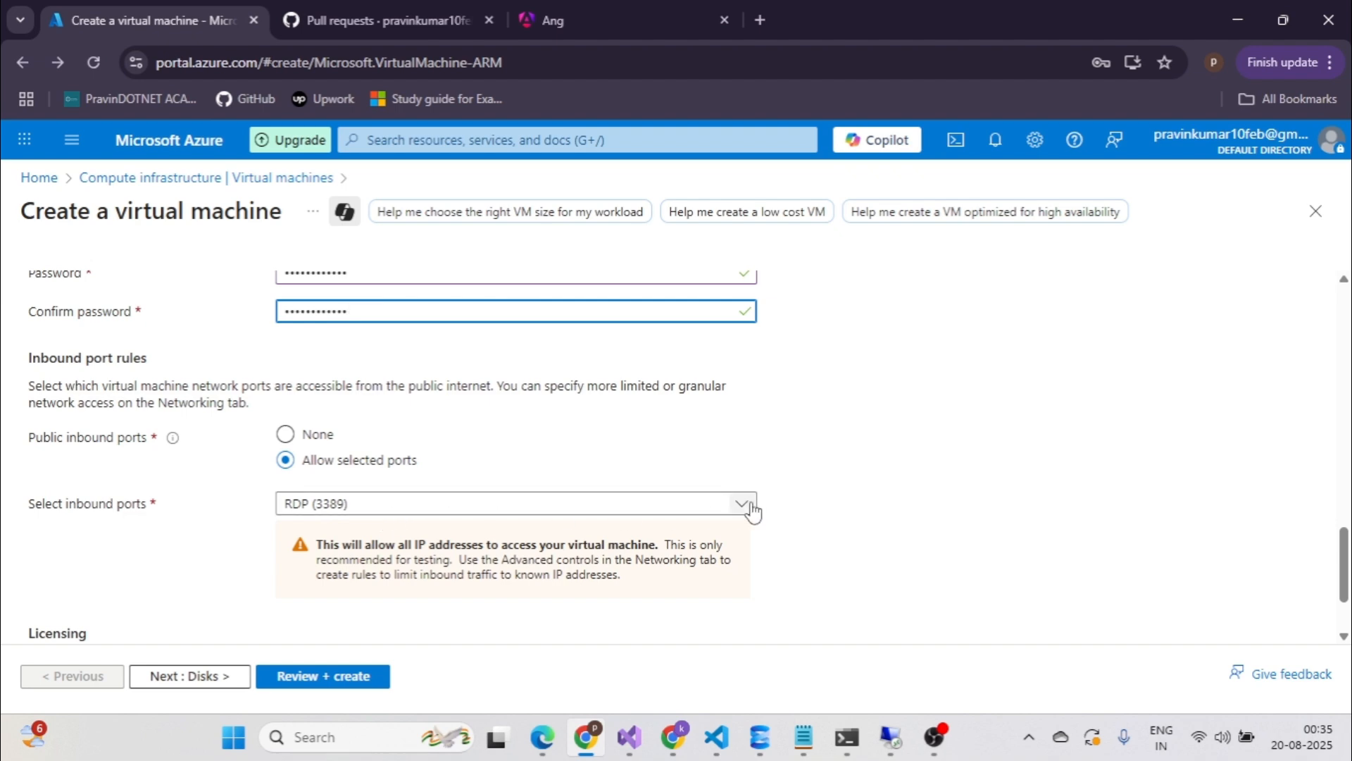
scroll(753, 511, "down", 1)
left_click(38, 567)
scroll(648, 560, "up", 5)
scroll(649, 560, "down", 5)
scroll(649, 560, "up", 4)
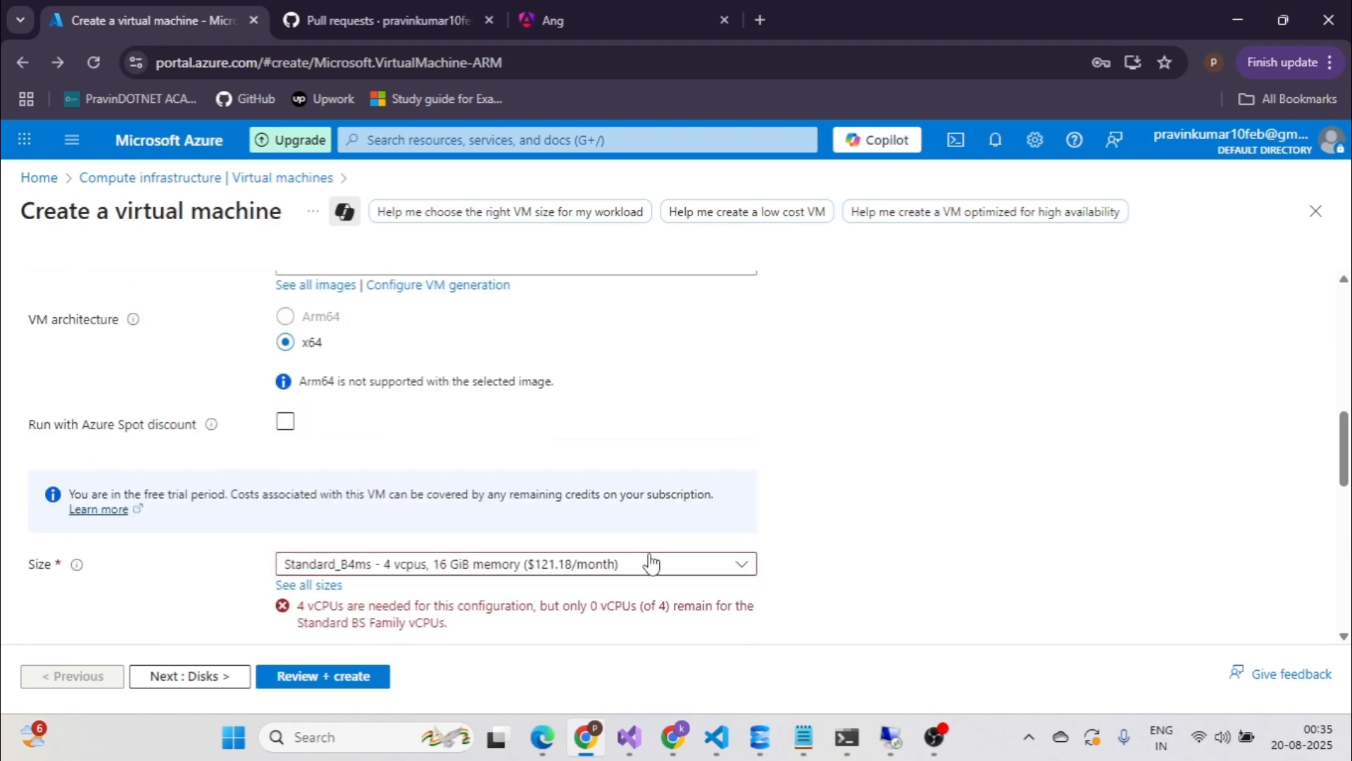
scroll(705, 455, "up", 3)
scroll(697, 465, "down", 8)
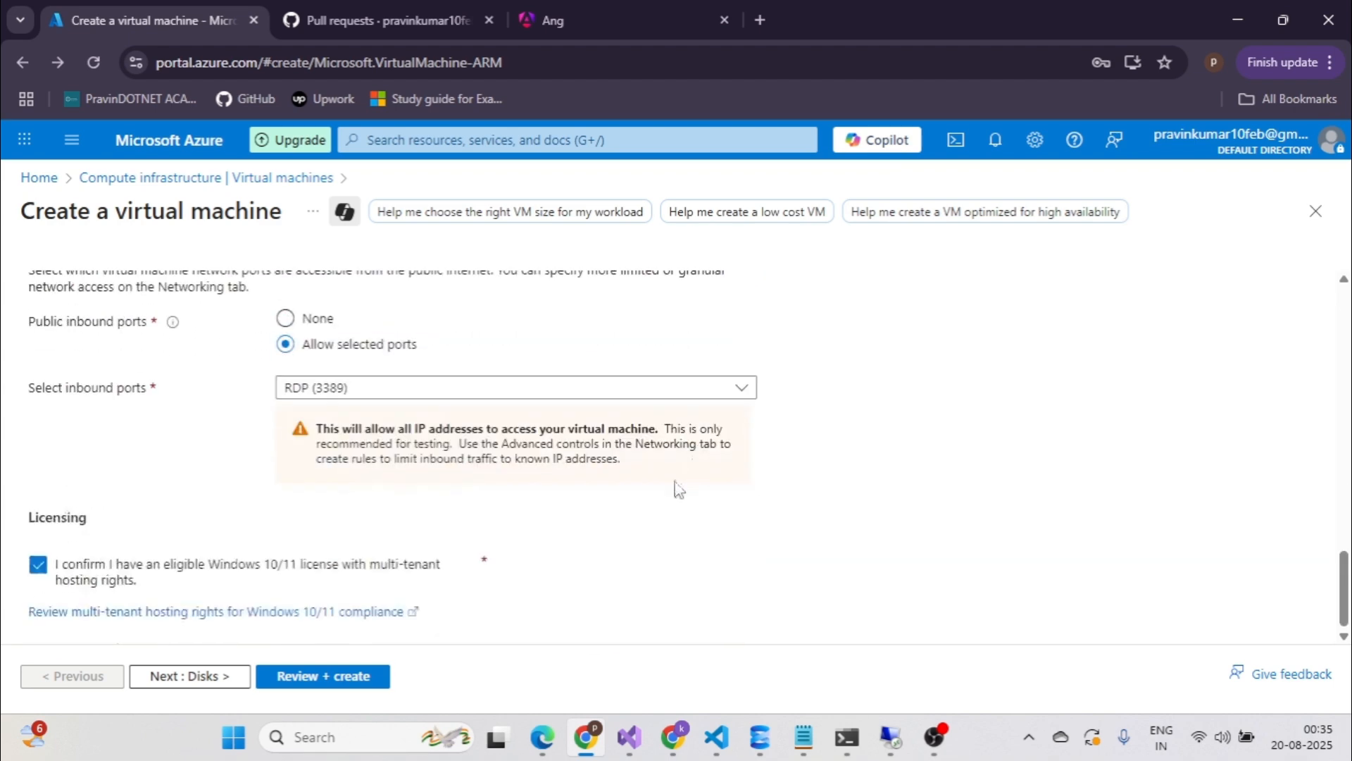
left_click(190, 676)
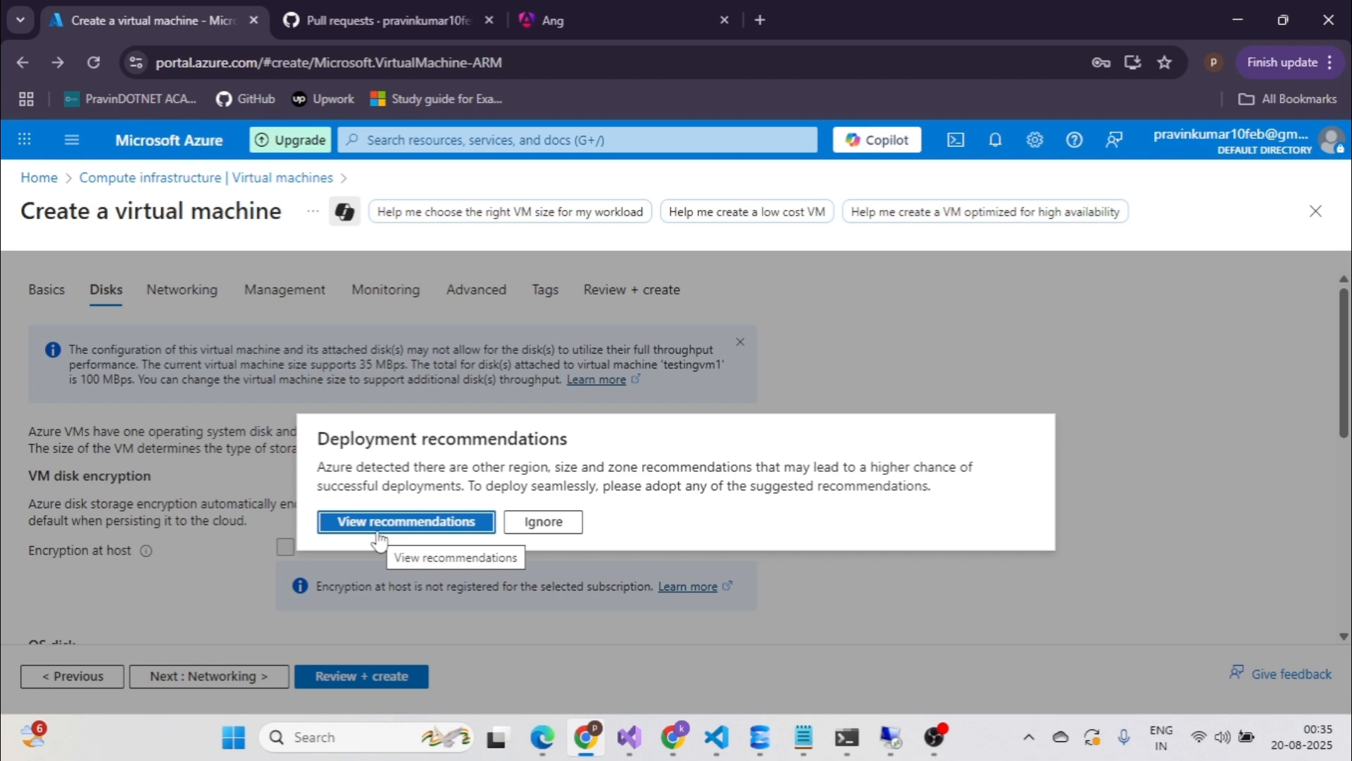
Change the VM's region to (US) West US 2.
left_click(550, 529)
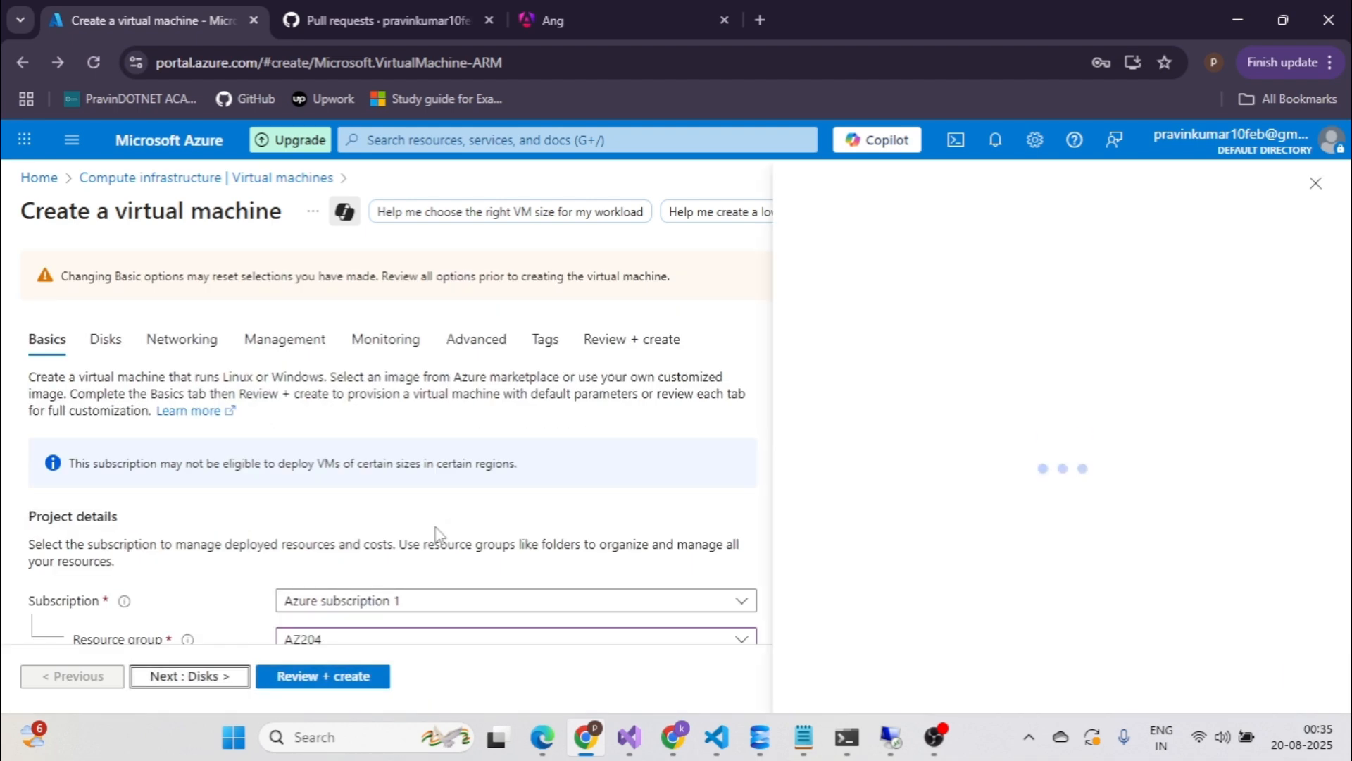
scroll(434, 533, "down", 4)
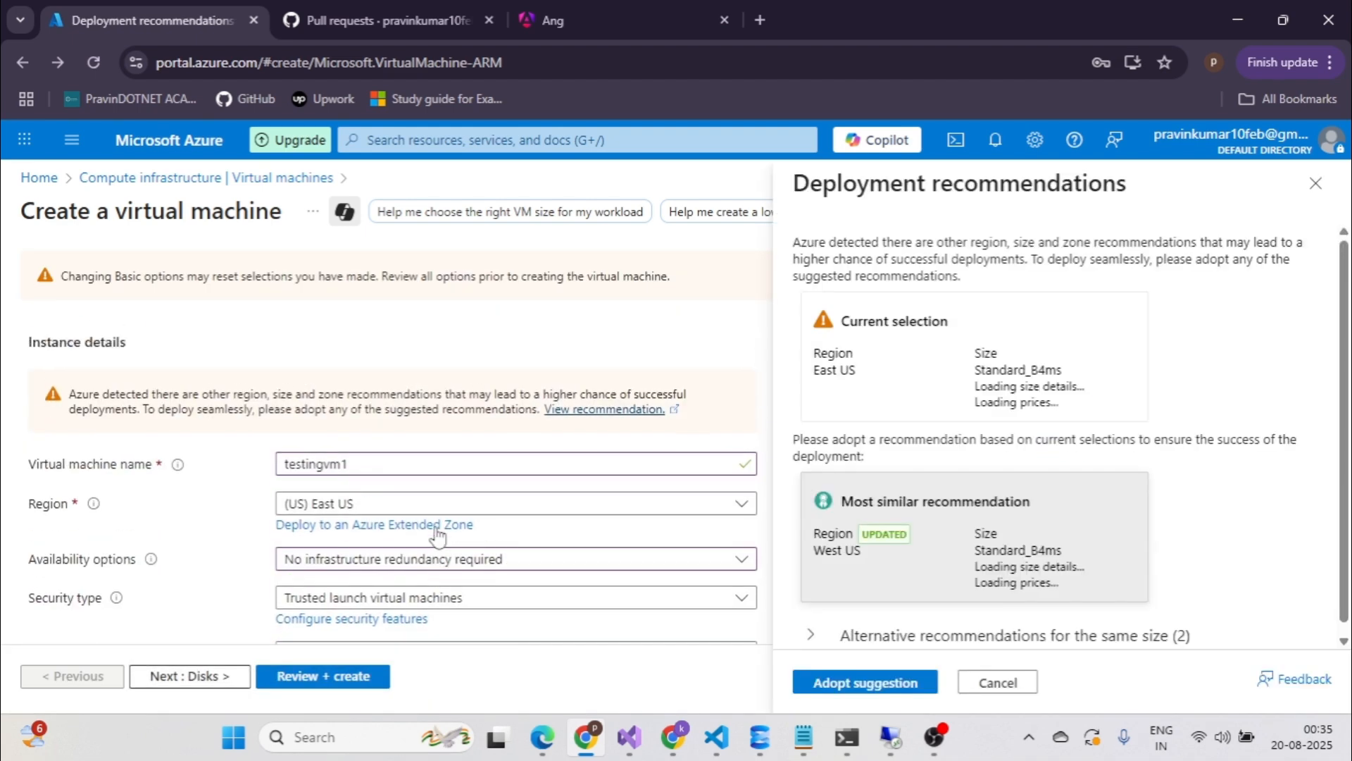
scroll(437, 527, "down", 10)
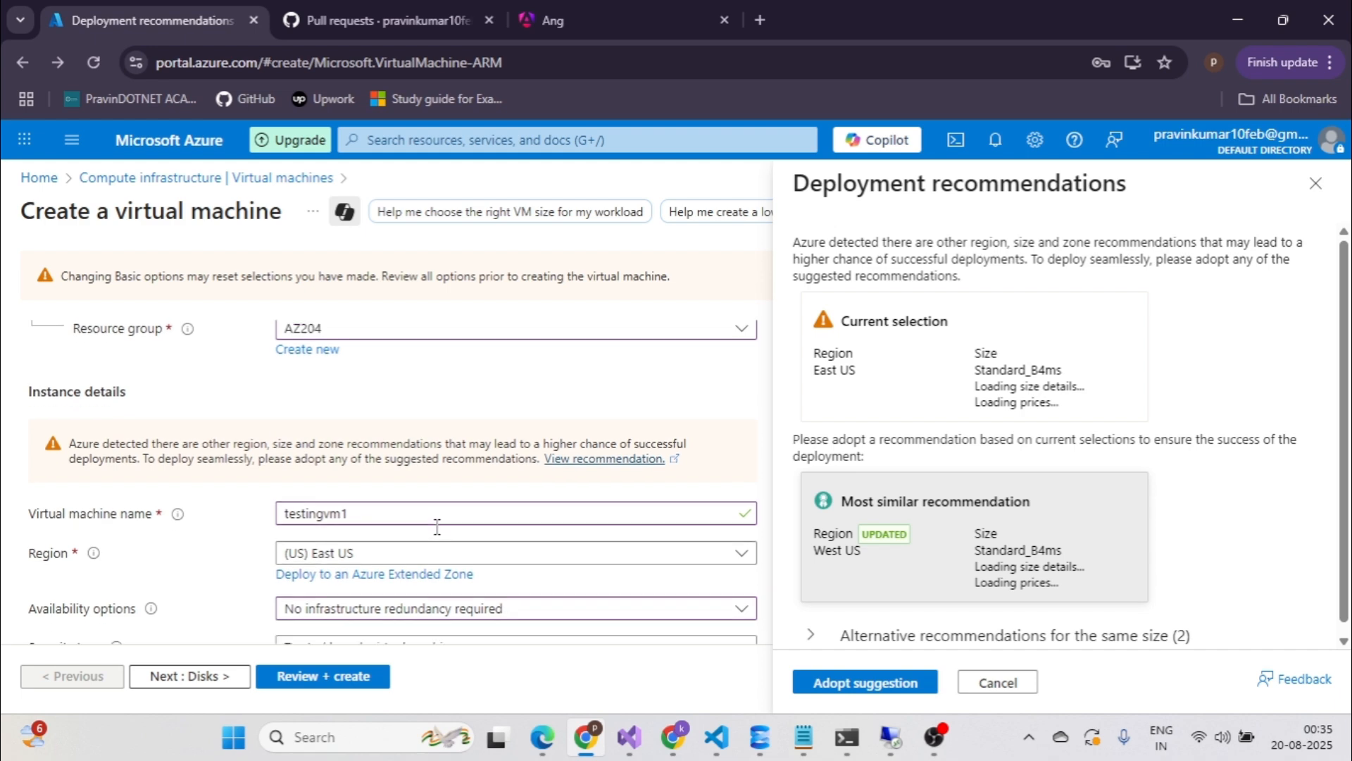
scroll(437, 536, "up", 10)
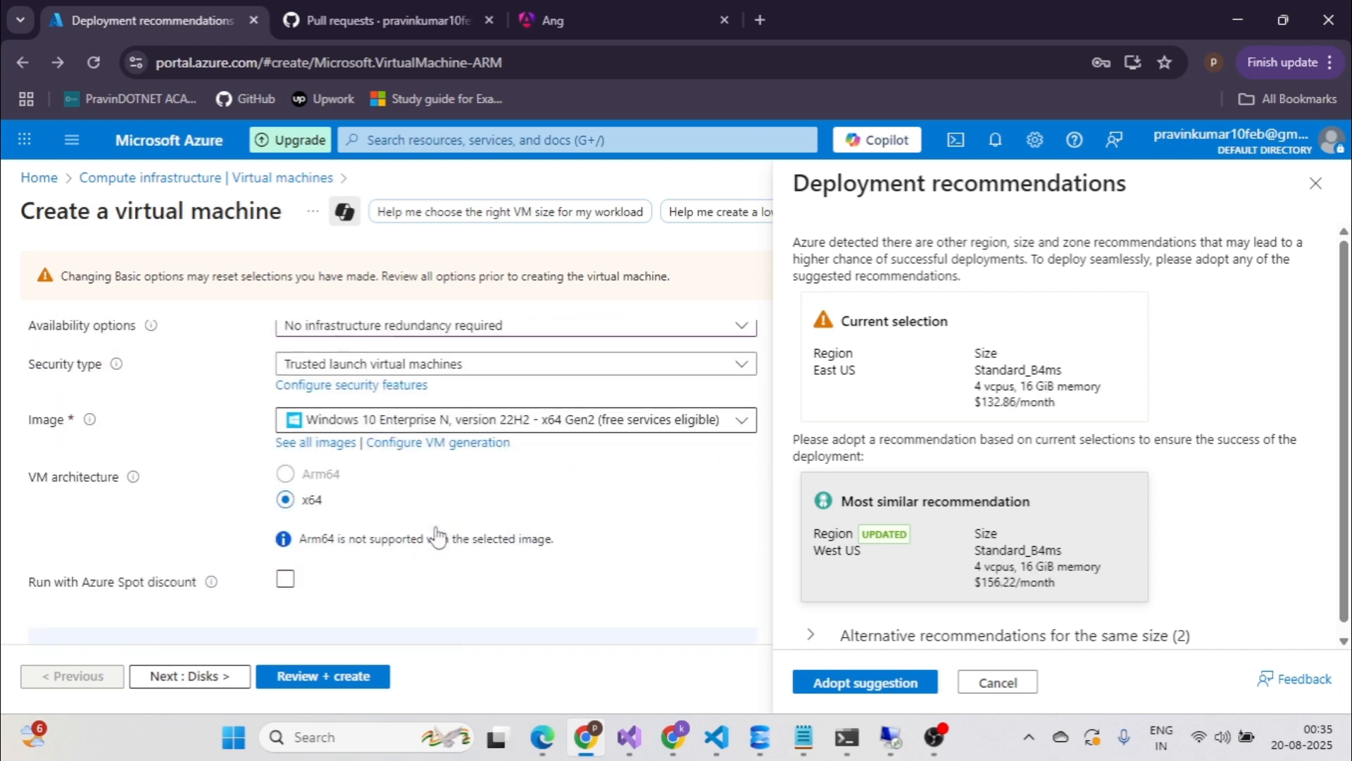
left_click(739, 371)
left_click(357, 501)
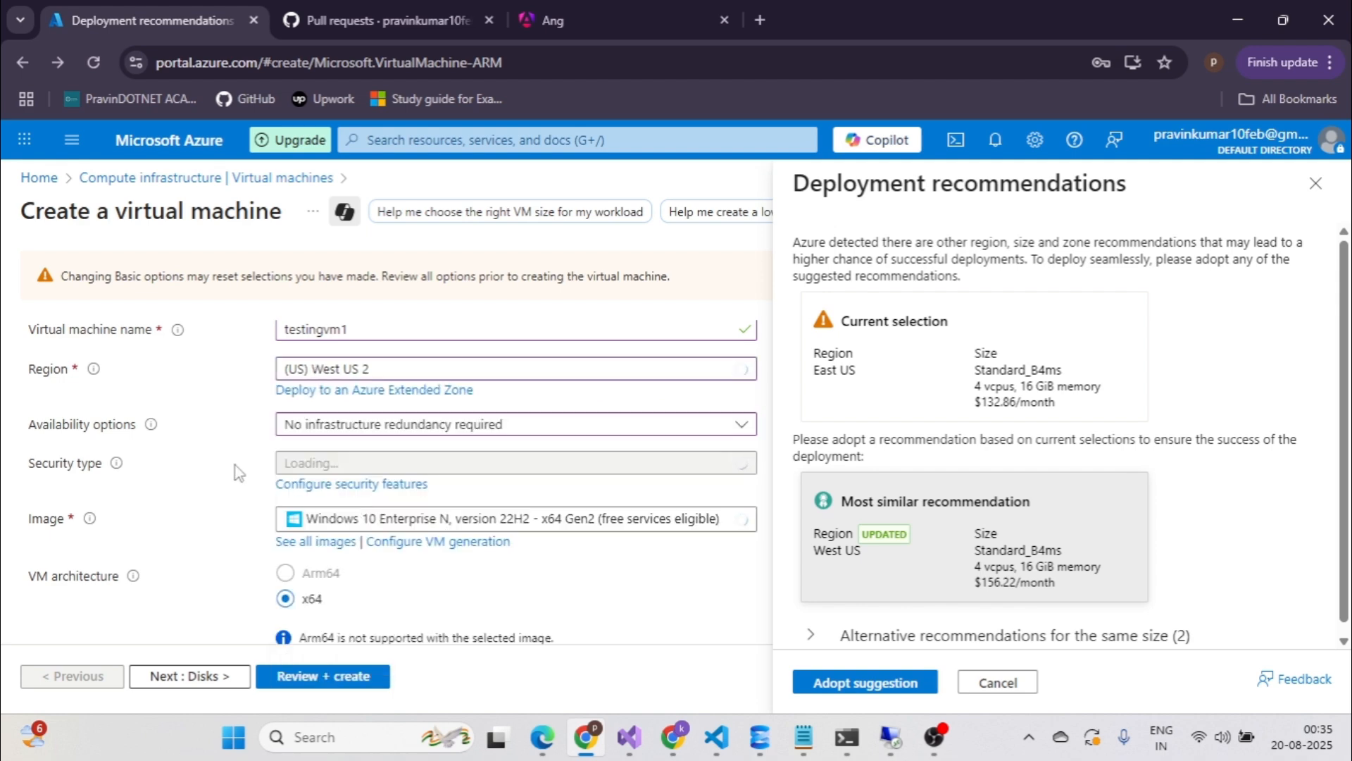
scroll(236, 468, "down", 4)
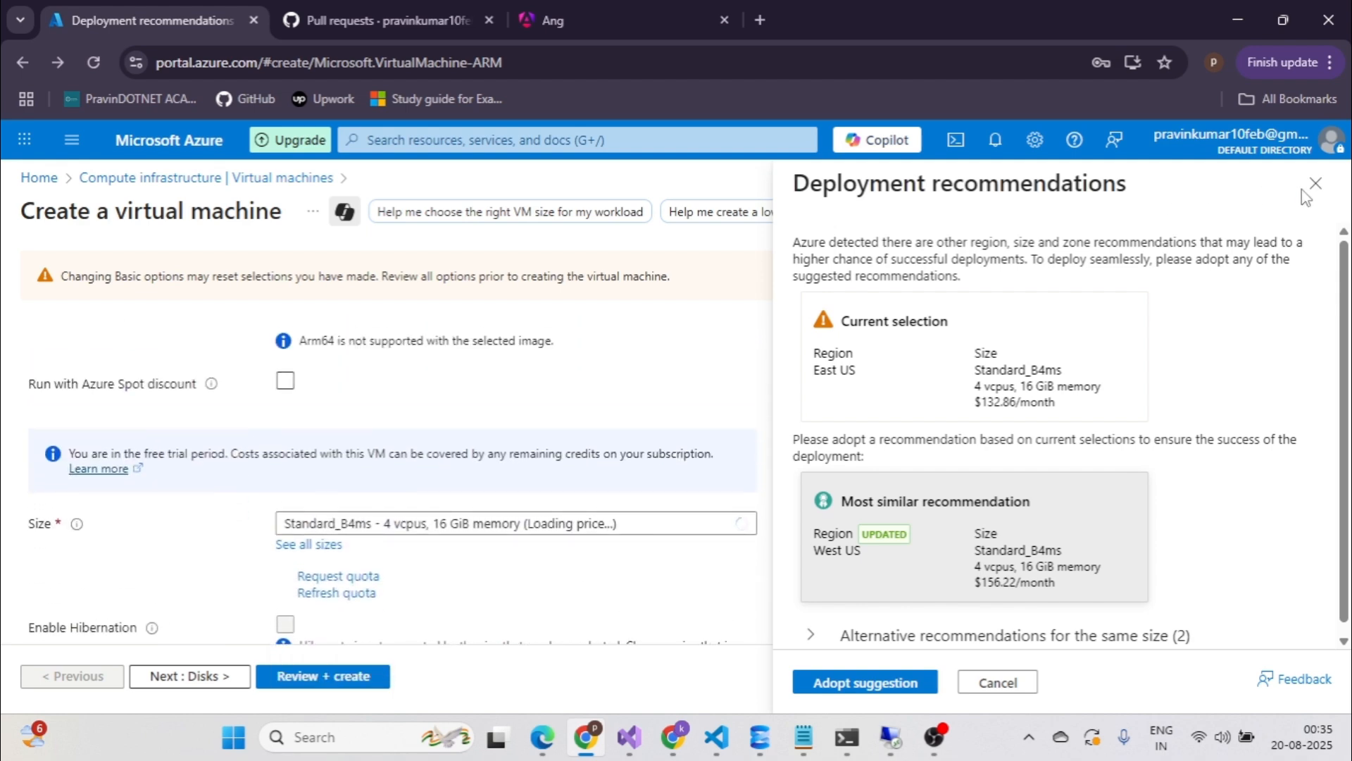
Close the deployment recommendations panel and review the Basics tab down to Licensing.
left_click(1316, 184)
scroll(458, 448, "down", 1)
scroll(468, 450, "up", 2)
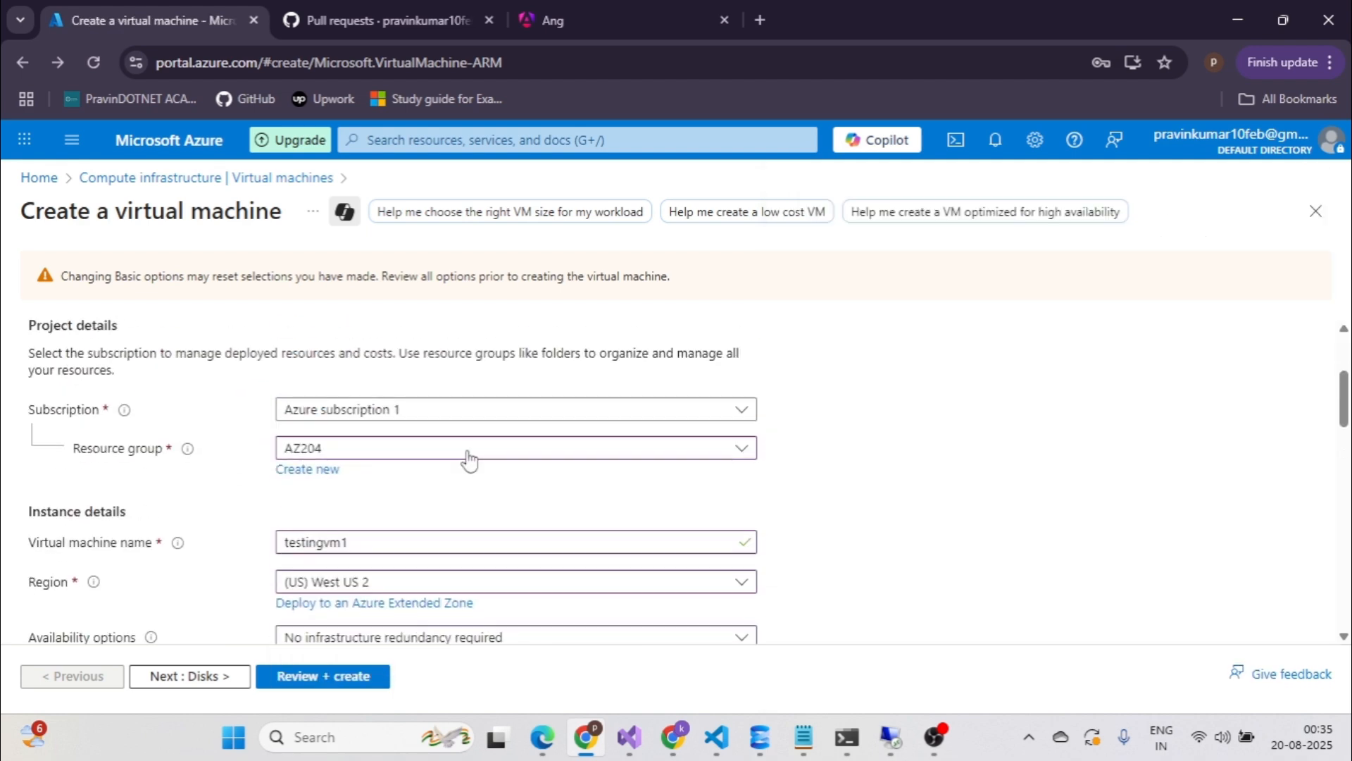
scroll(468, 454, "down", 5)
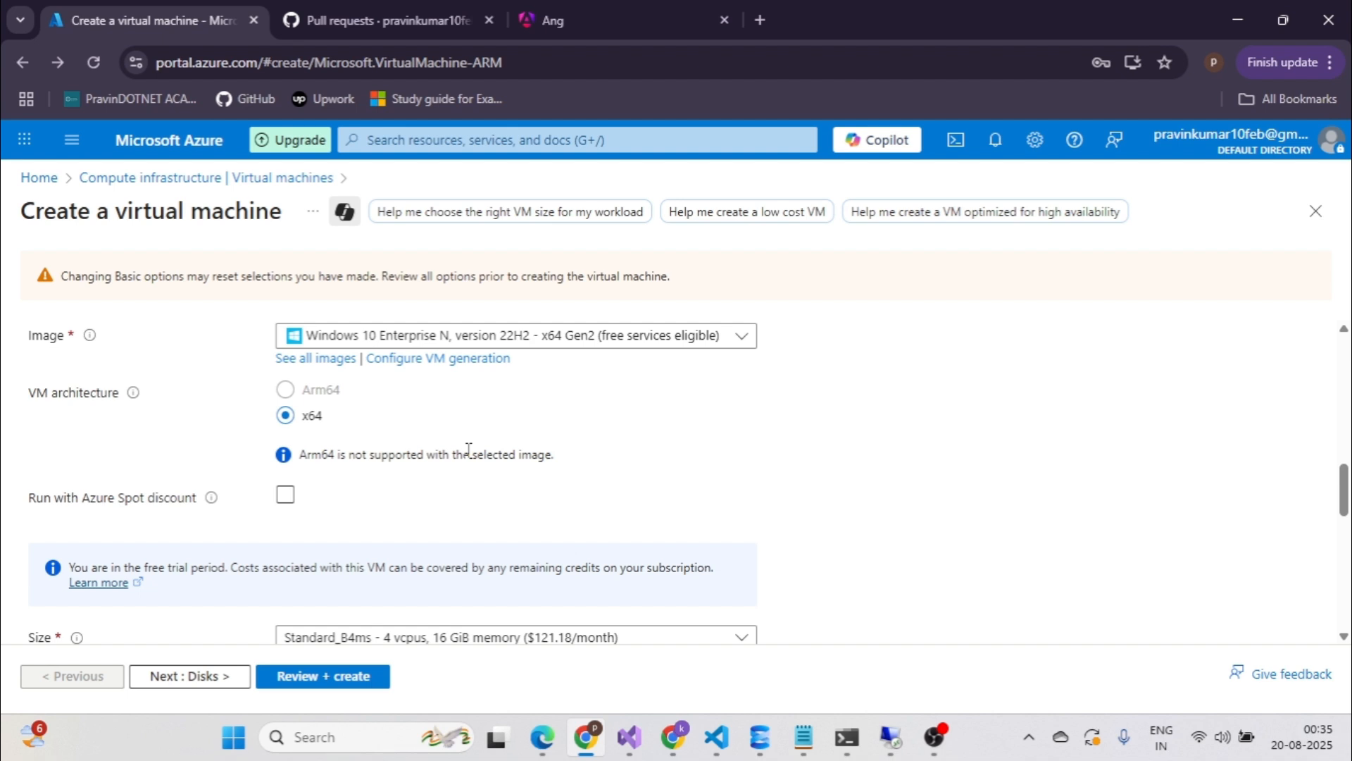
scroll(444, 478, "down", 4)
scroll(425, 489, "down", 3)
scroll(416, 511, "down", 3)
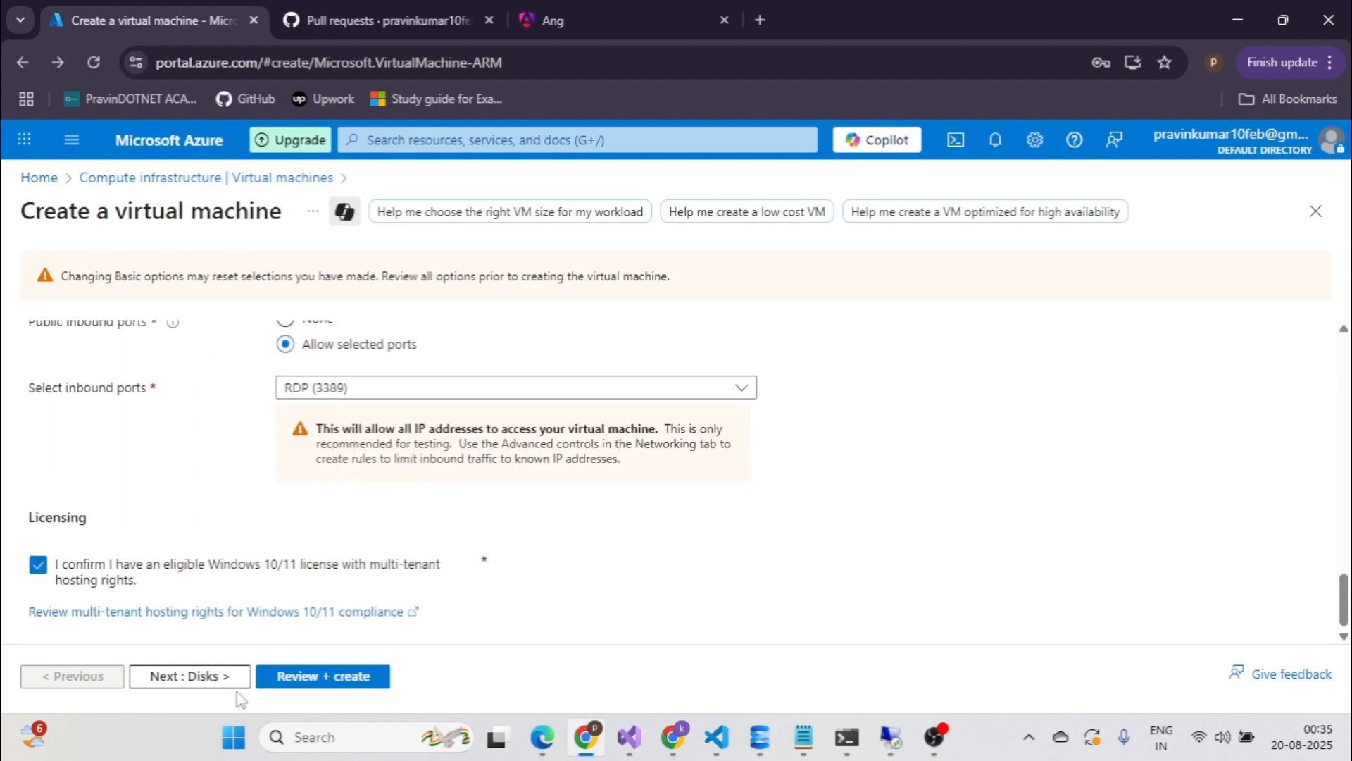
Set the OS disk type to Standard HDD (locally-redundant storage), declining Chrome's password save.
left_click(205, 685)
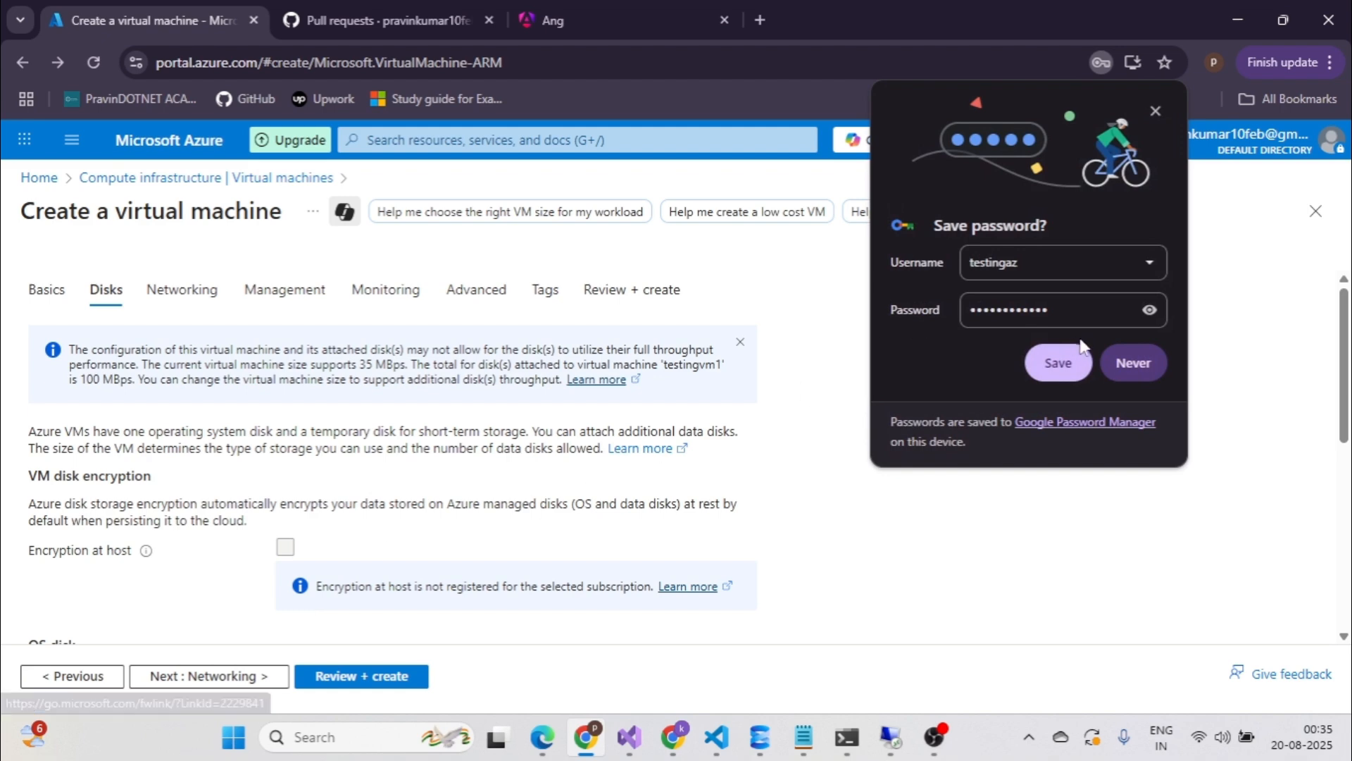
left_click(1133, 363)
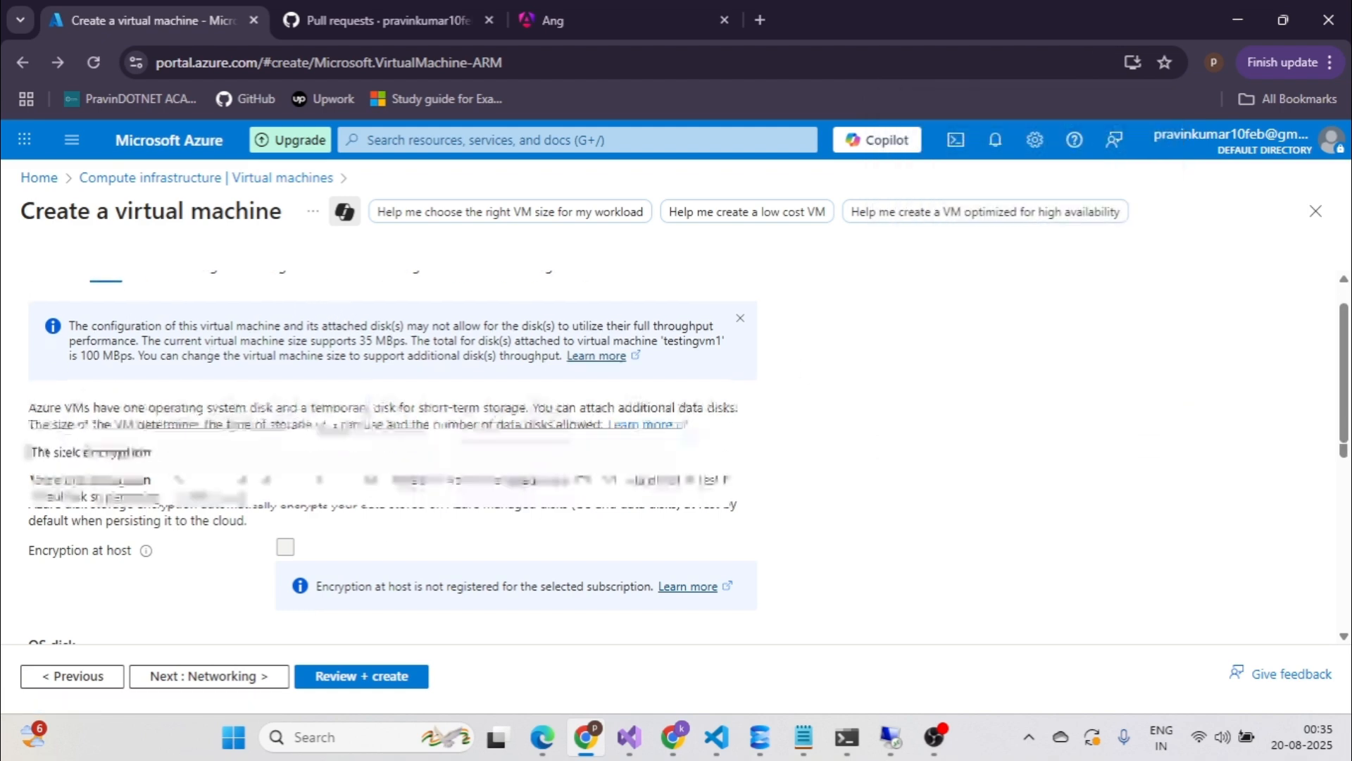
scroll(274, 405, "down", 4)
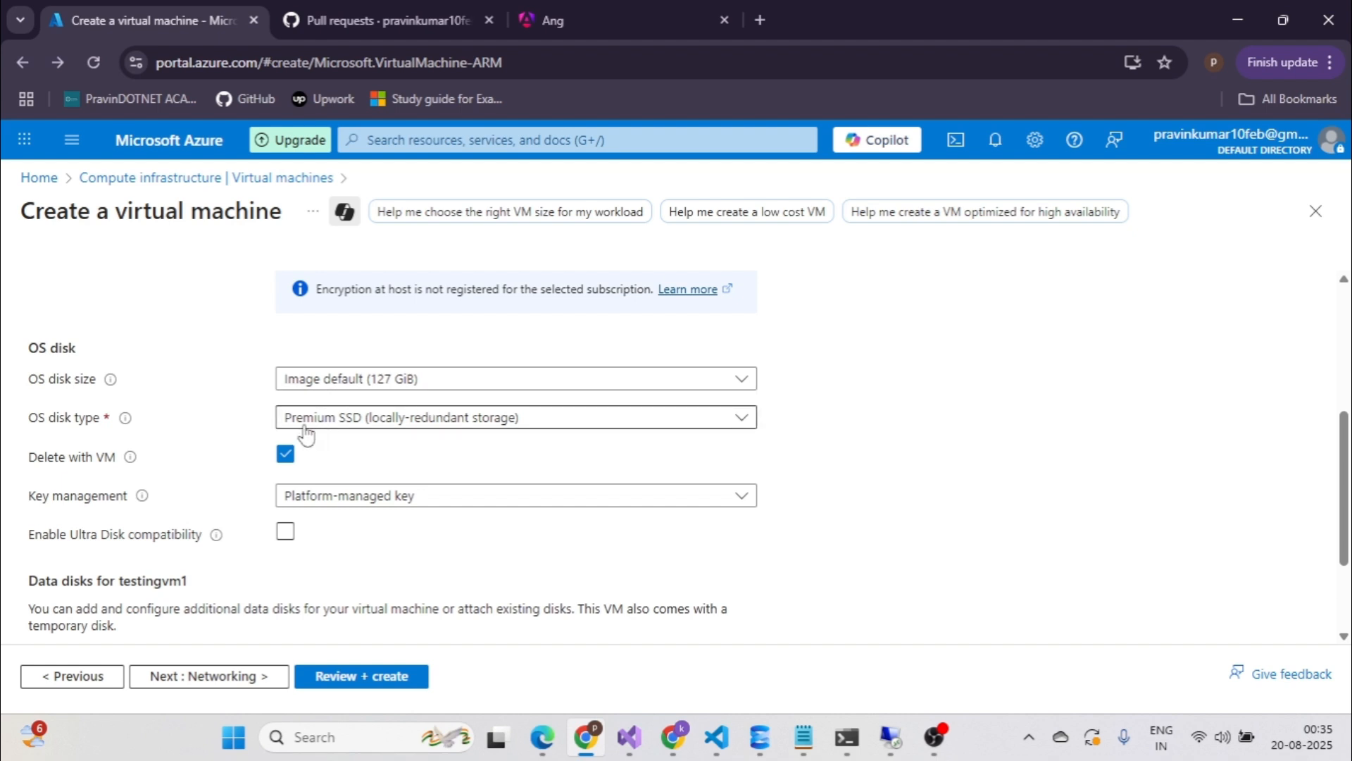
left_click(739, 420)
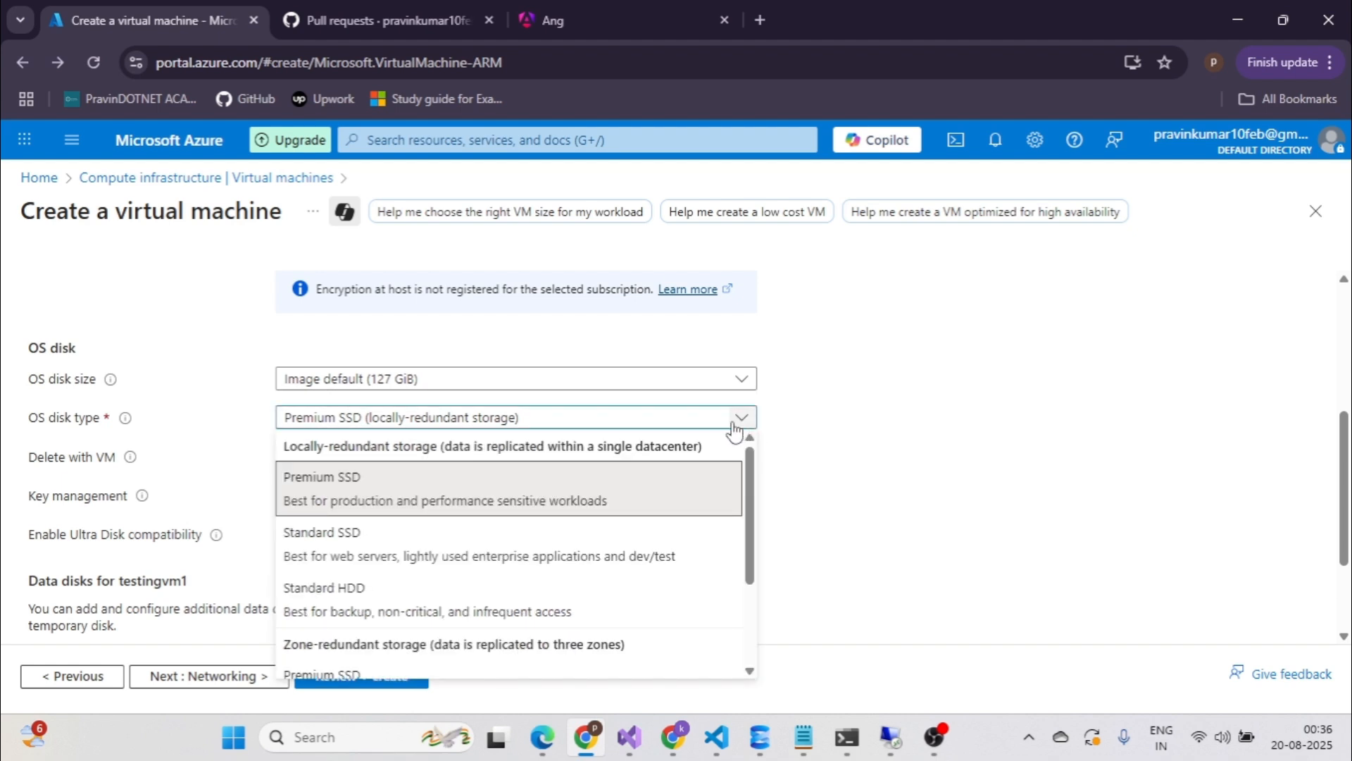
left_click(359, 597)
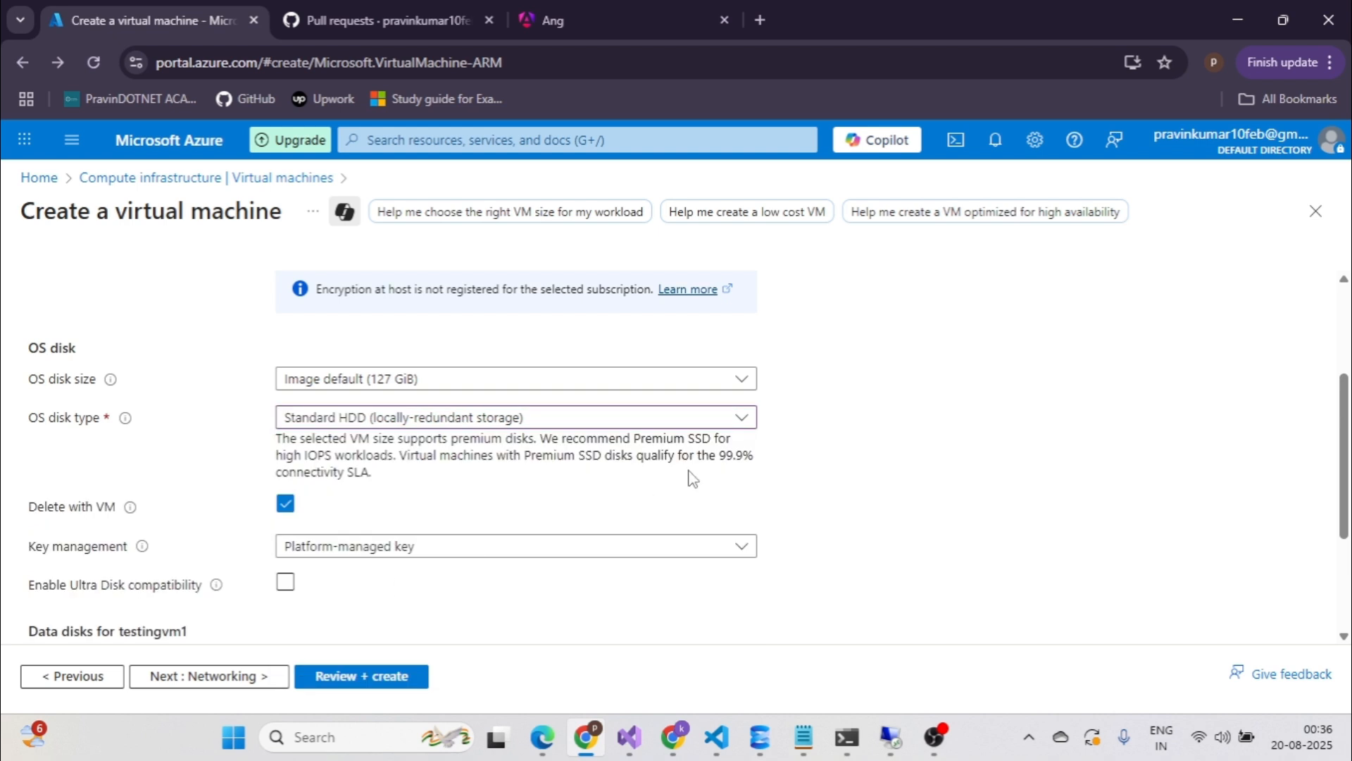
scroll(691, 474, "down", 1)
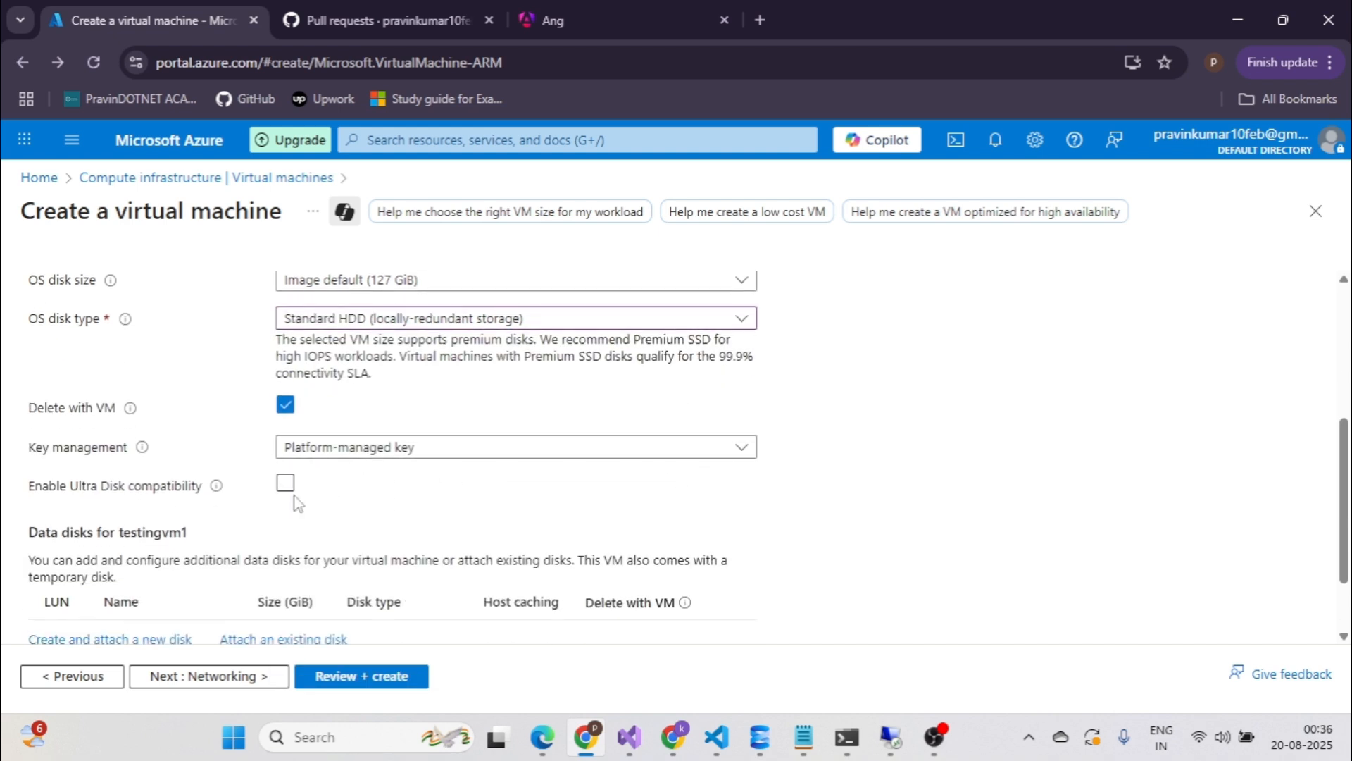
scroll(294, 496, "down", 1)
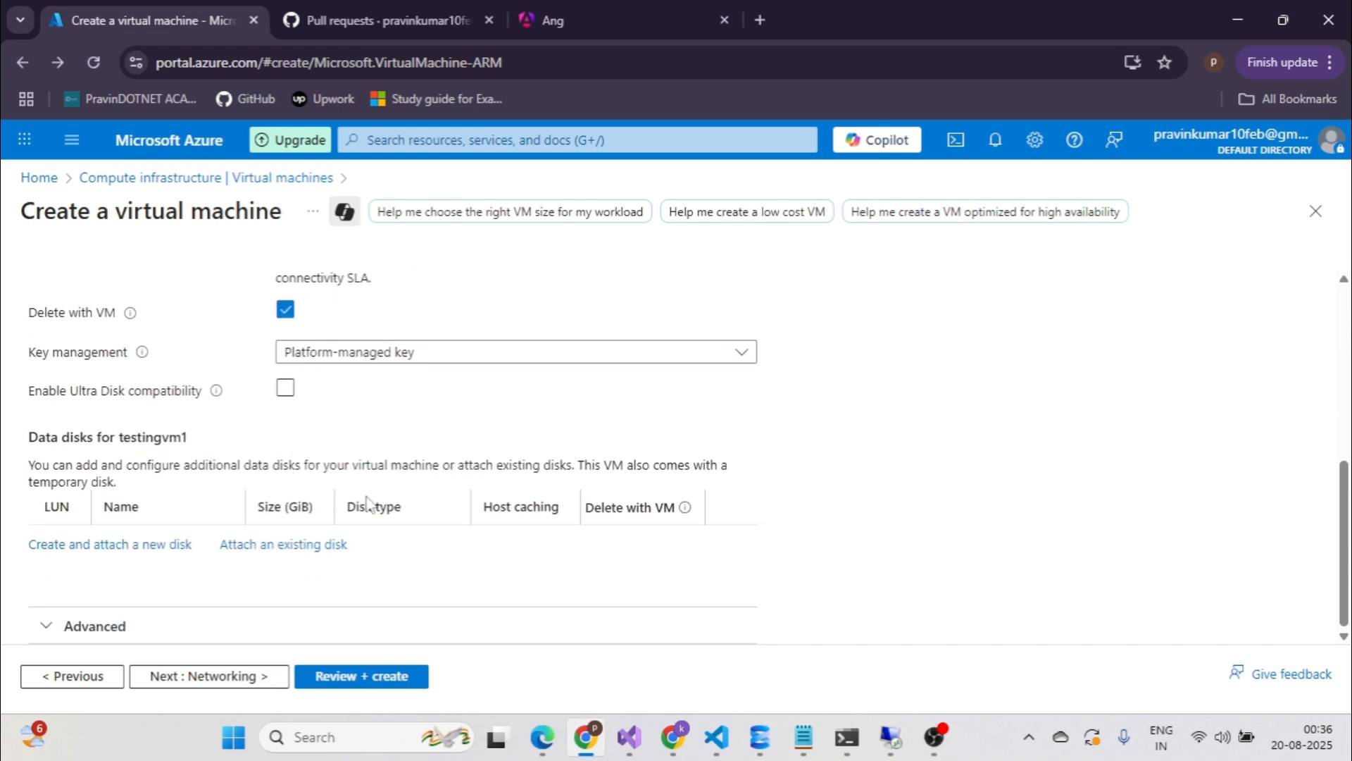
scroll(372, 502, "up", 1)
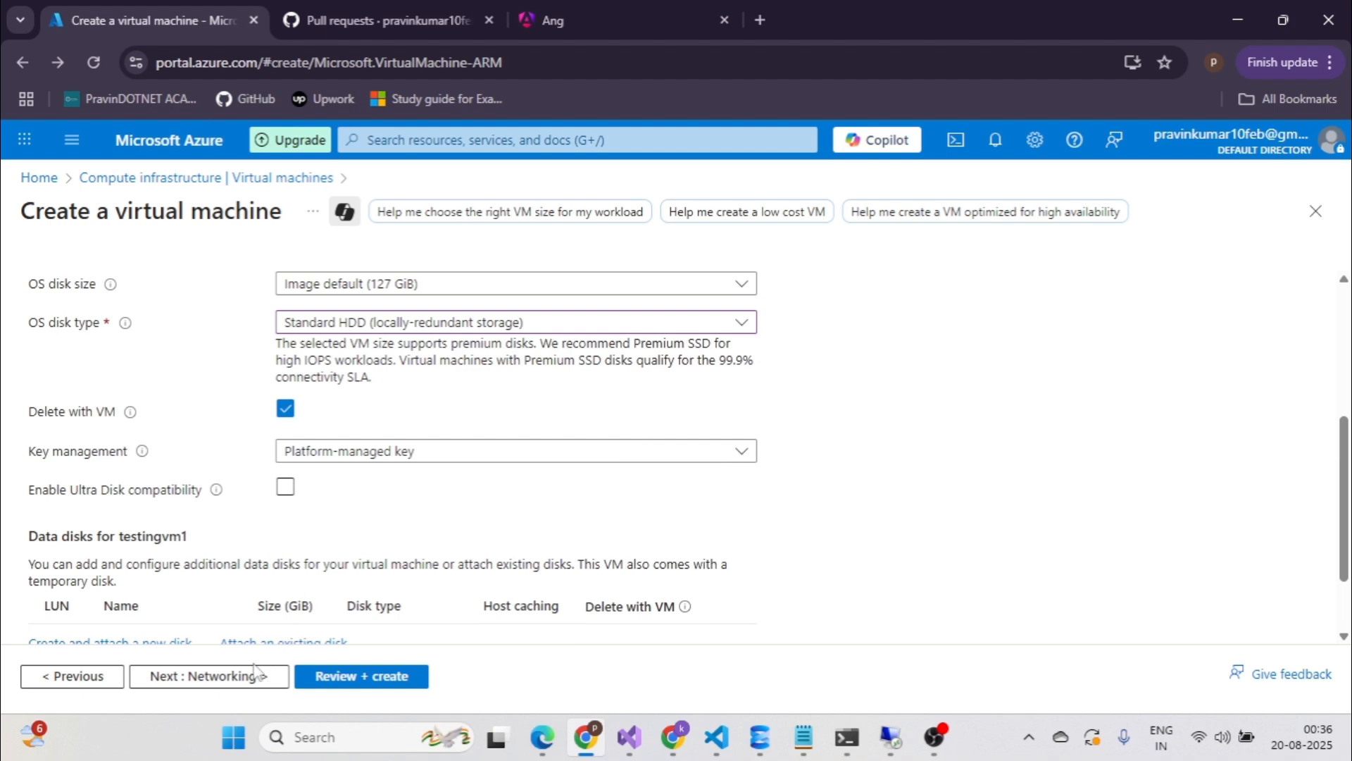
left_click(239, 683)
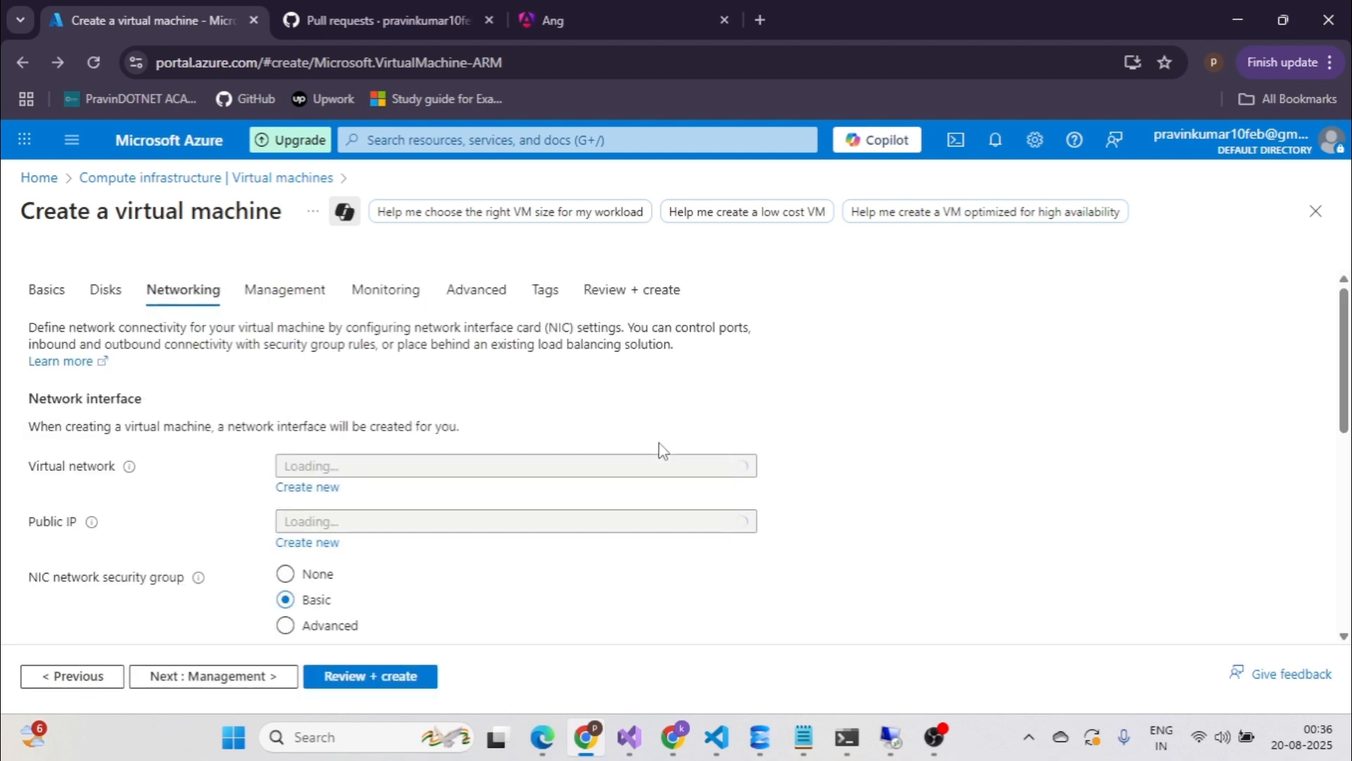
Enable 'Delete public IP and NIC when VM is deleted' in the Networking settings.
scroll(662, 450, "down", 2)
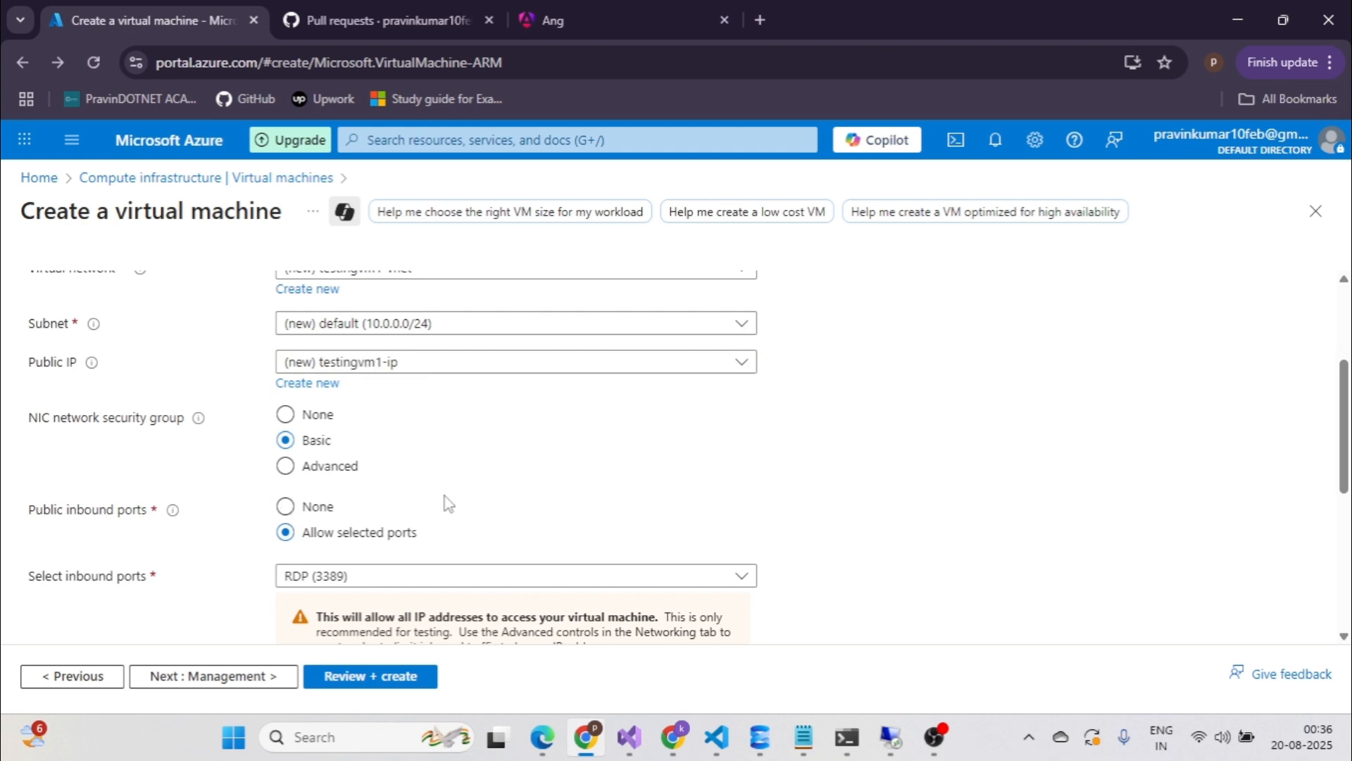
scroll(437, 501, "down", 3)
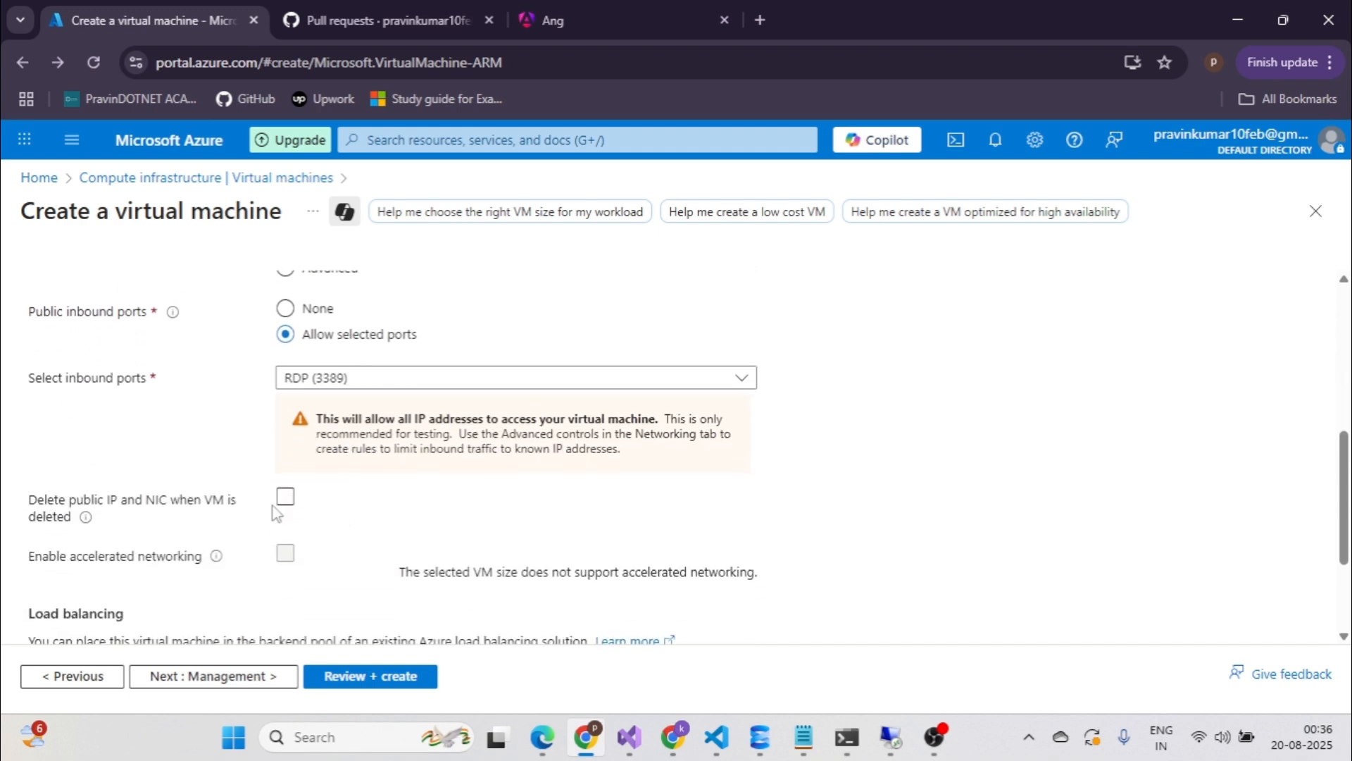
scroll(273, 506, "down", 1)
left_click(286, 400)
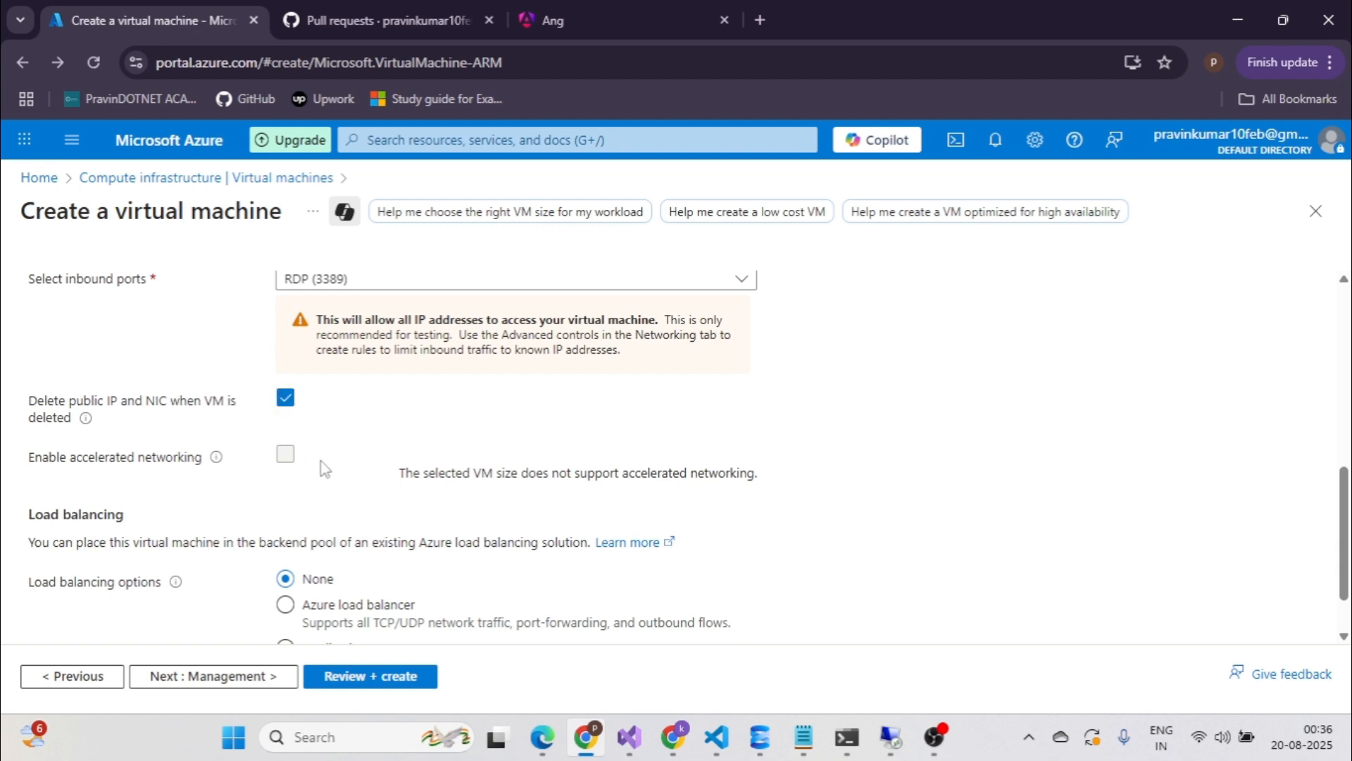
scroll(354, 451, "up", 2)
scroll(358, 452, "down", 3)
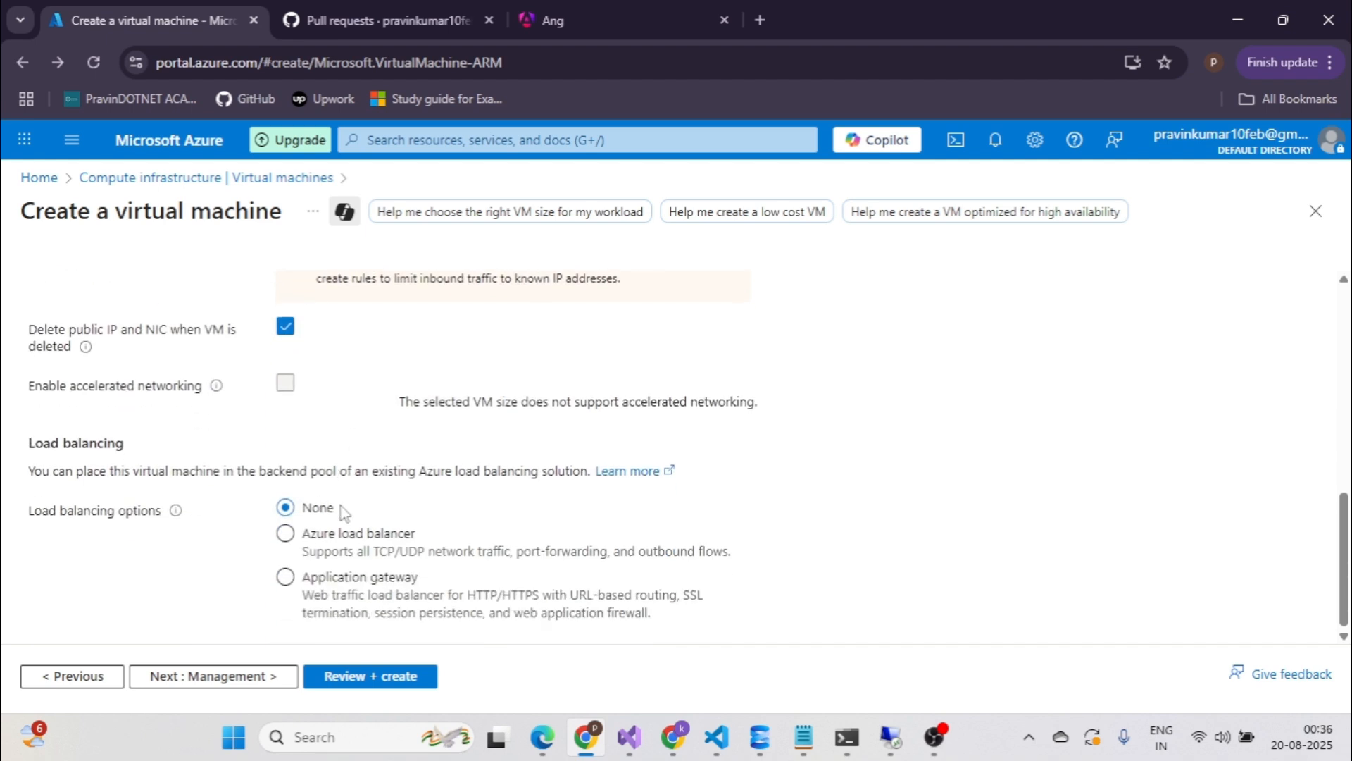
left_click(232, 678)
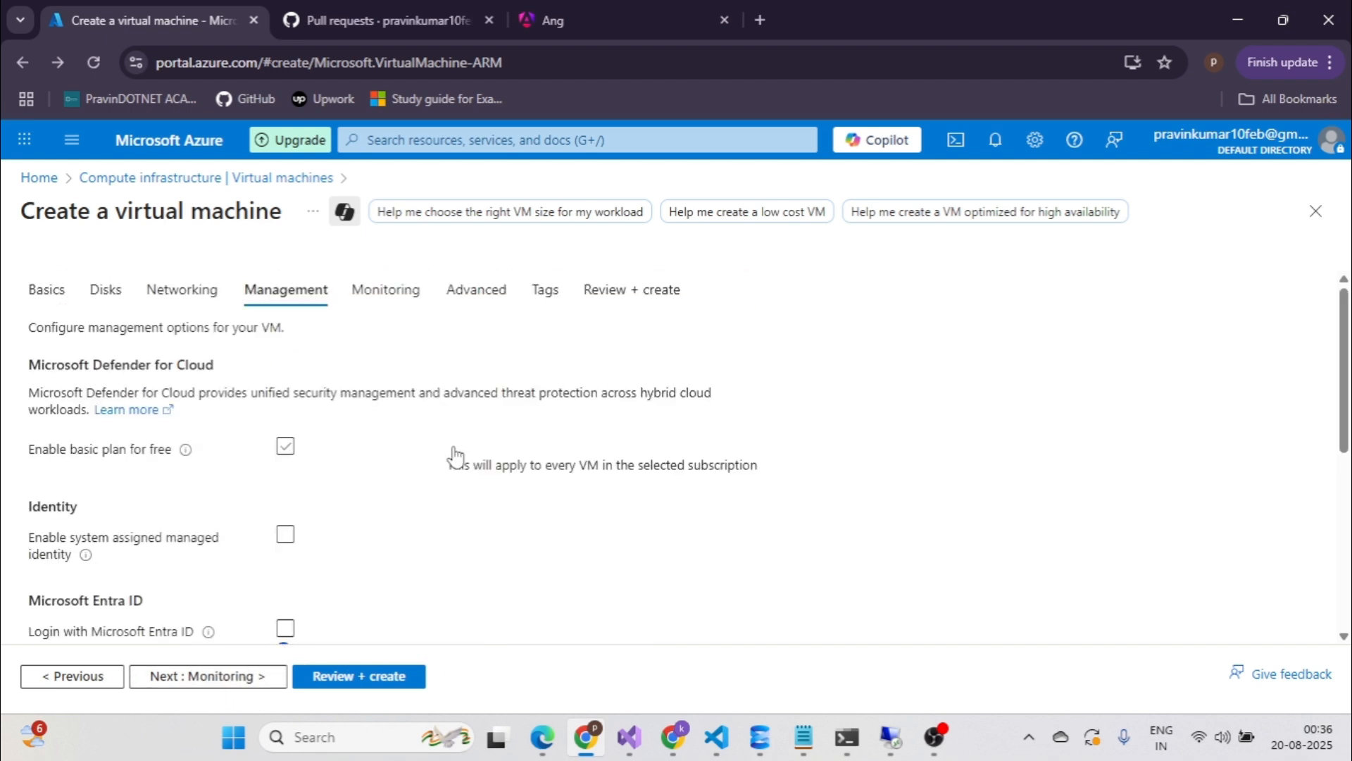
Skip past Management, Monitoring, Advanced and Tags to reach Review + create.
left_click(224, 678)
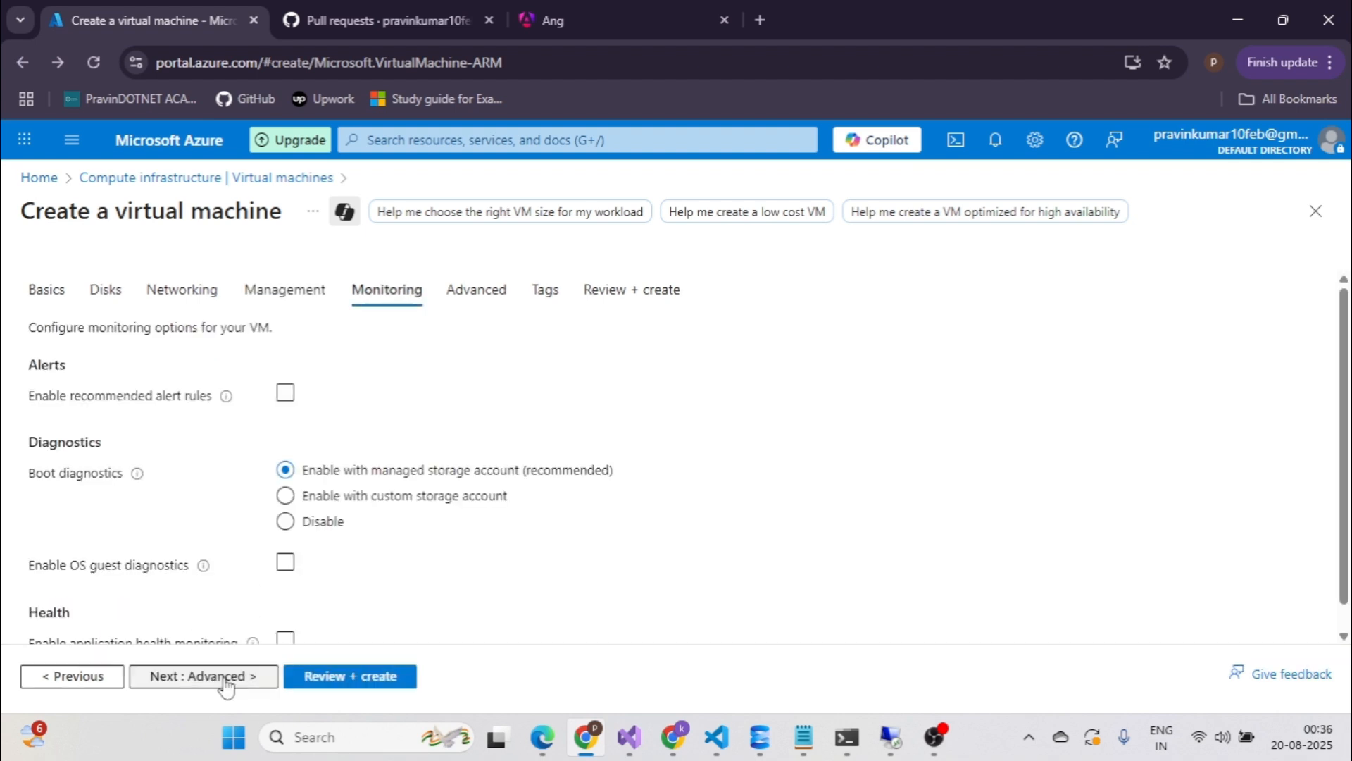
left_click(224, 678)
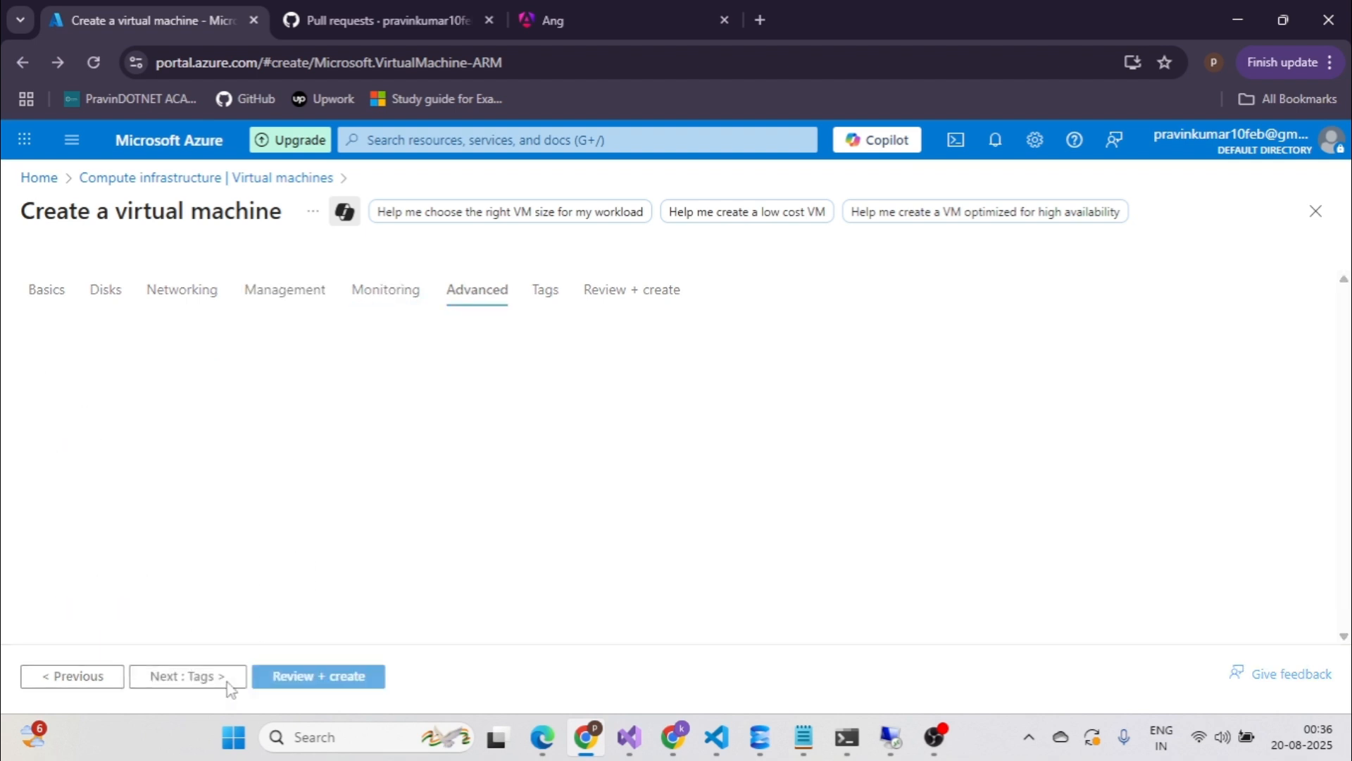
left_click(226, 681)
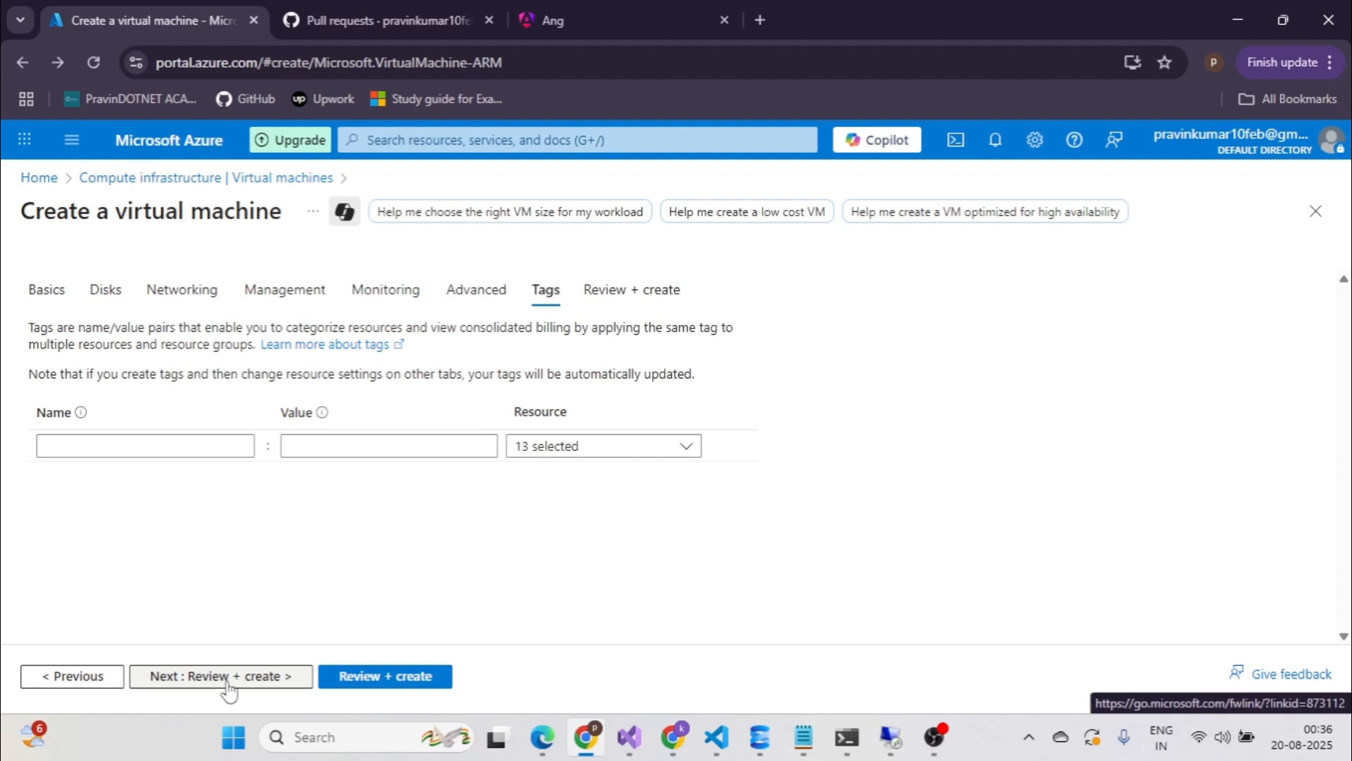
left_click(226, 680)
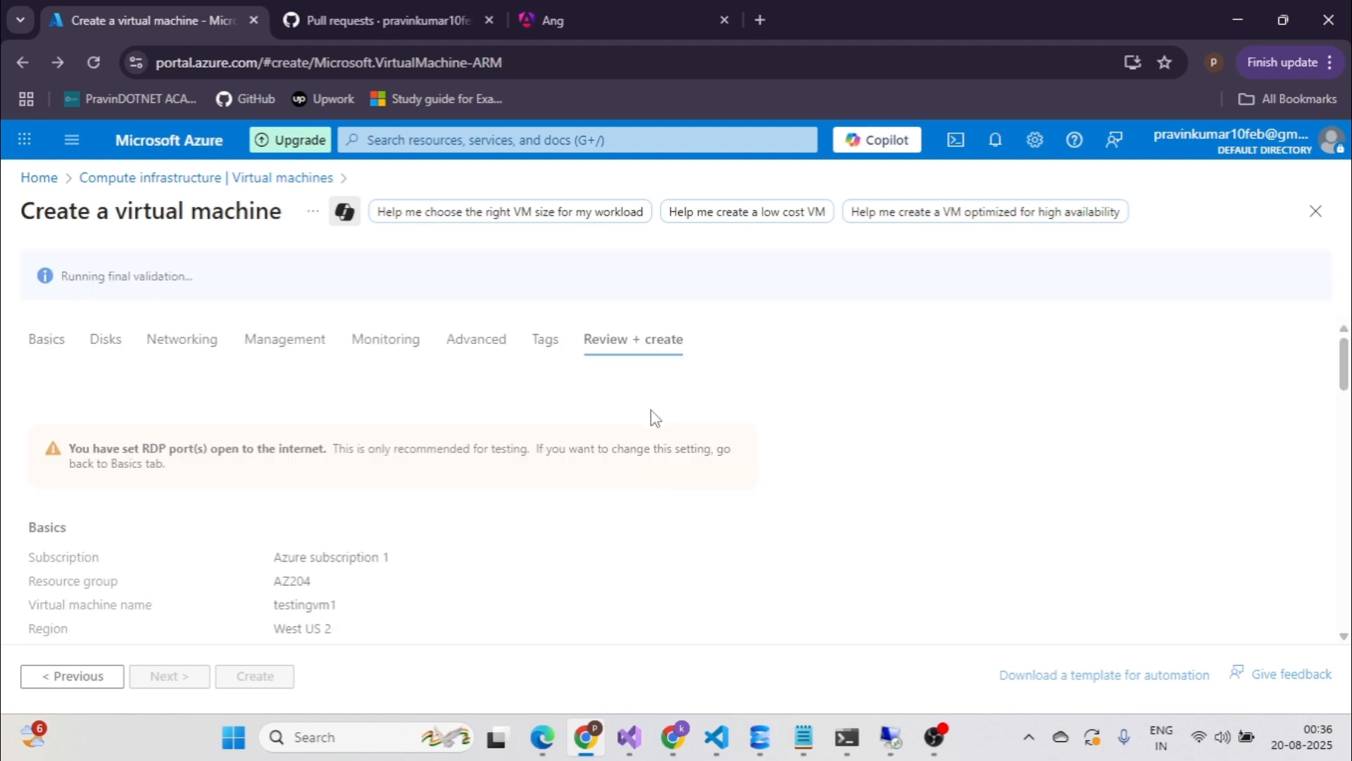
Look over the validated testingvm1 summary and submit it with Create.
scroll(655, 418, "down", 6)
scroll(655, 418, "up", 6)
scroll(655, 419, "down", 1)
scroll(535, 408, "down", 3)
scroll(371, 451, "down", 1)
scroll(371, 450, "down", 4)
scroll(371, 451, "down", 8)
scroll(372, 451, "down", 3)
scroll(371, 451, "down", 2)
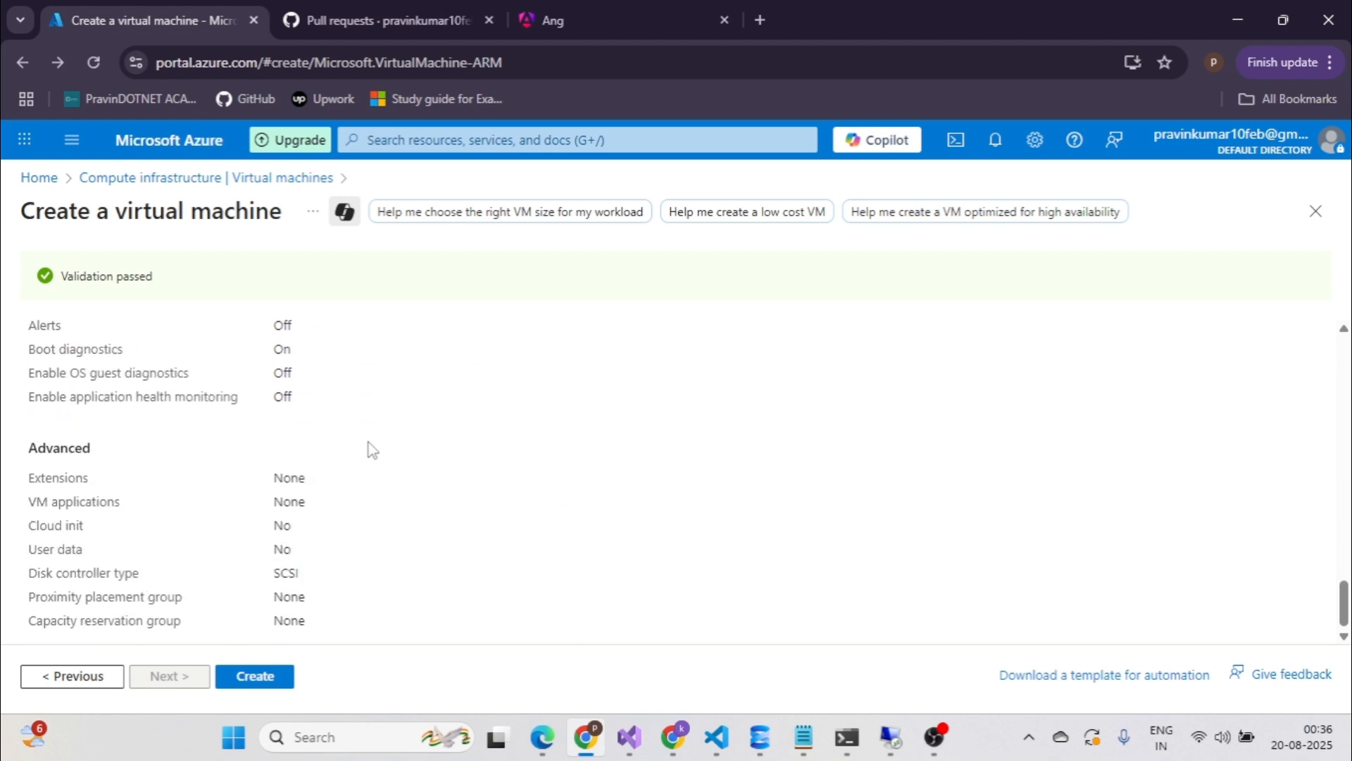
left_click(266, 677)
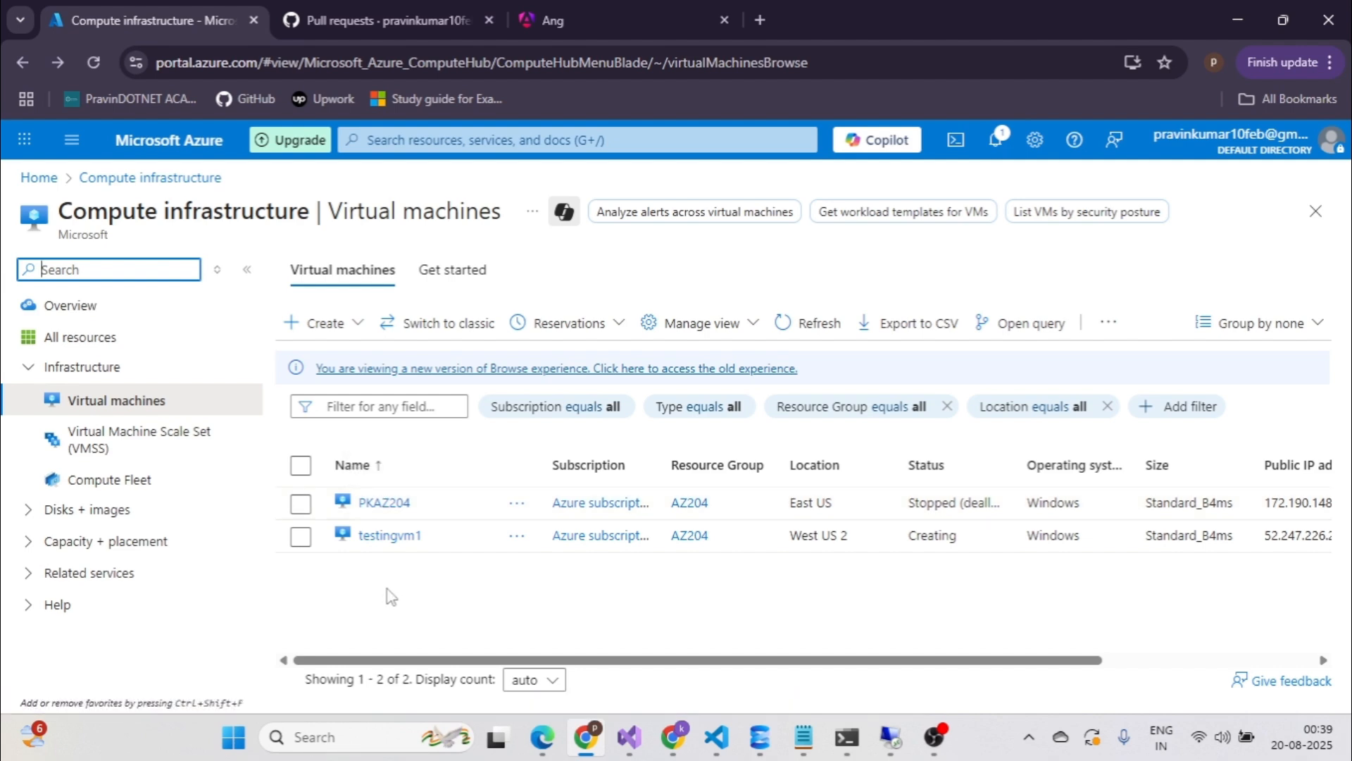
Start the stopped PKAZ204 VM from its overview, then return to the Virtual machines list.
left_click(384, 502)
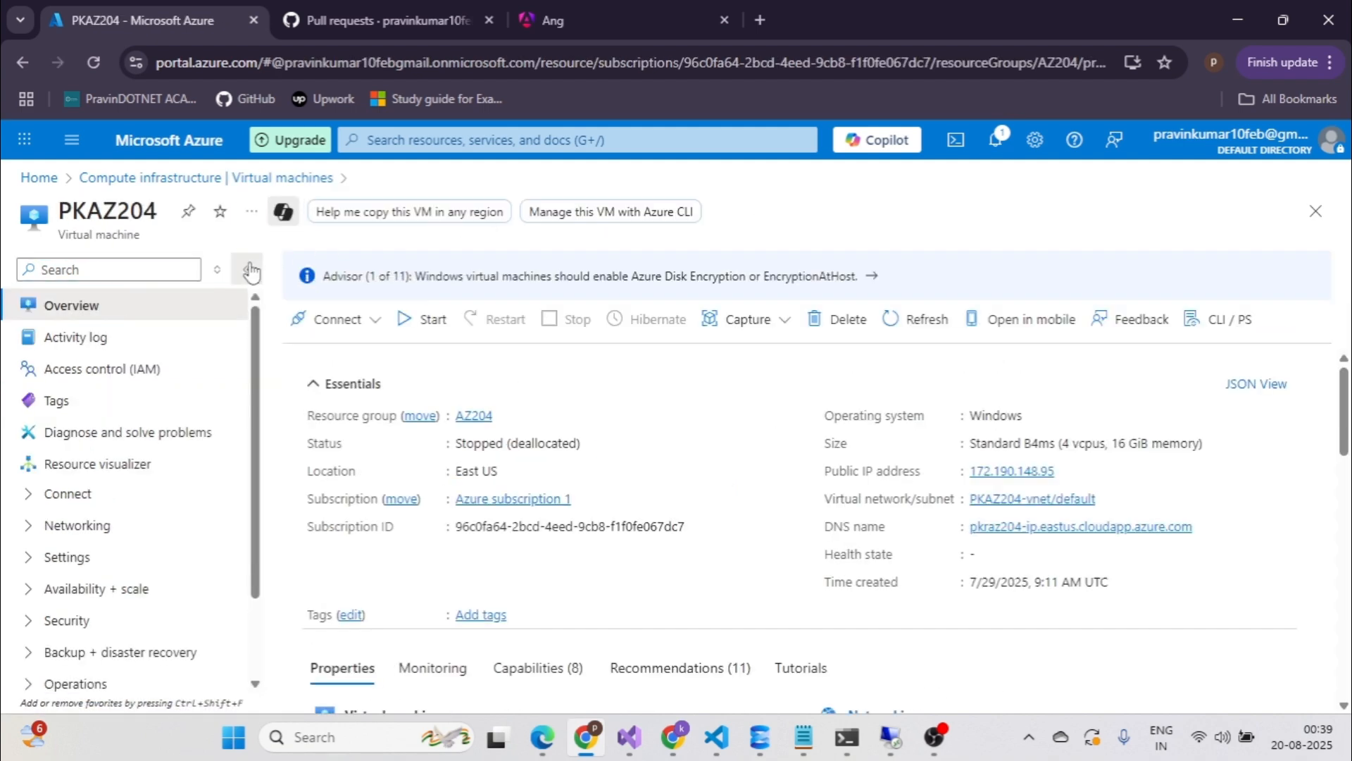
left_click(250, 271)
left_click(534, 213)
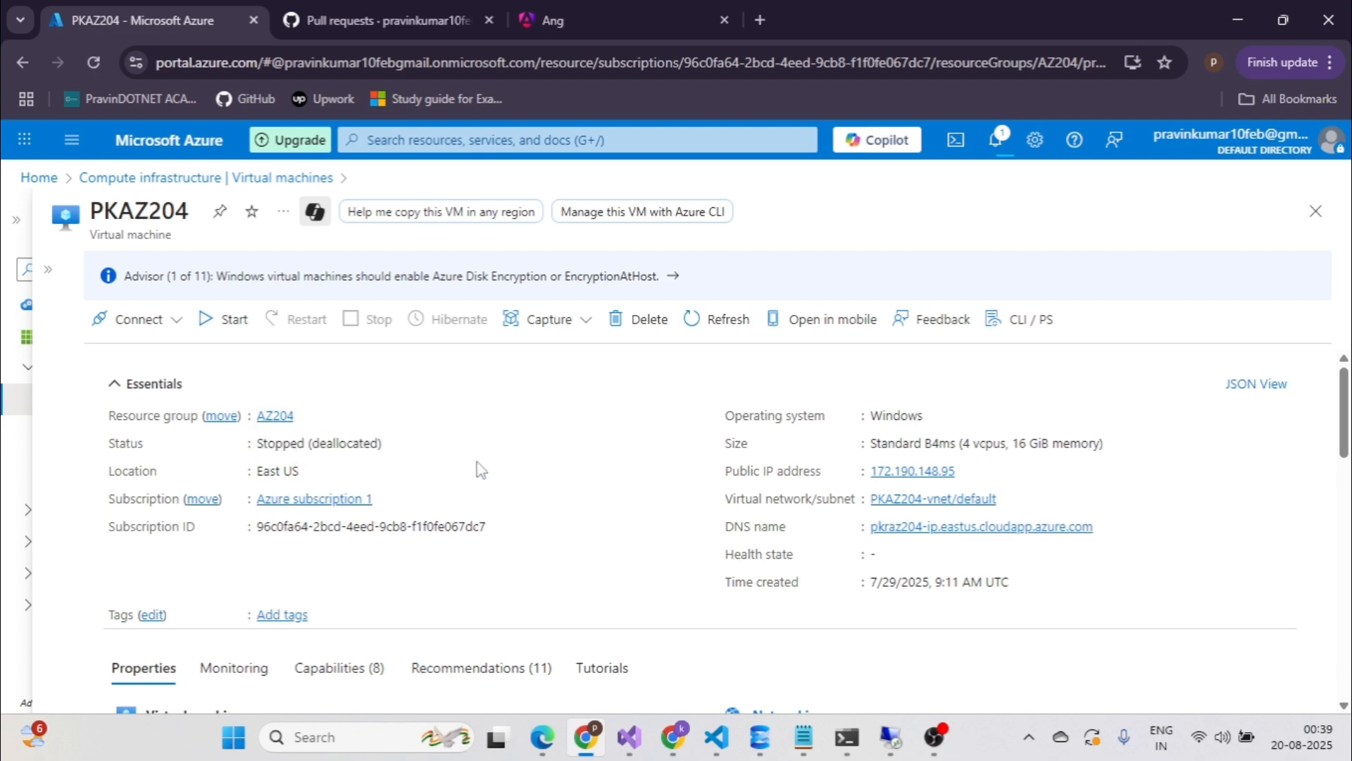
scroll(339, 528, "down", 3)
scroll(413, 527, "up", 3)
left_click(213, 328)
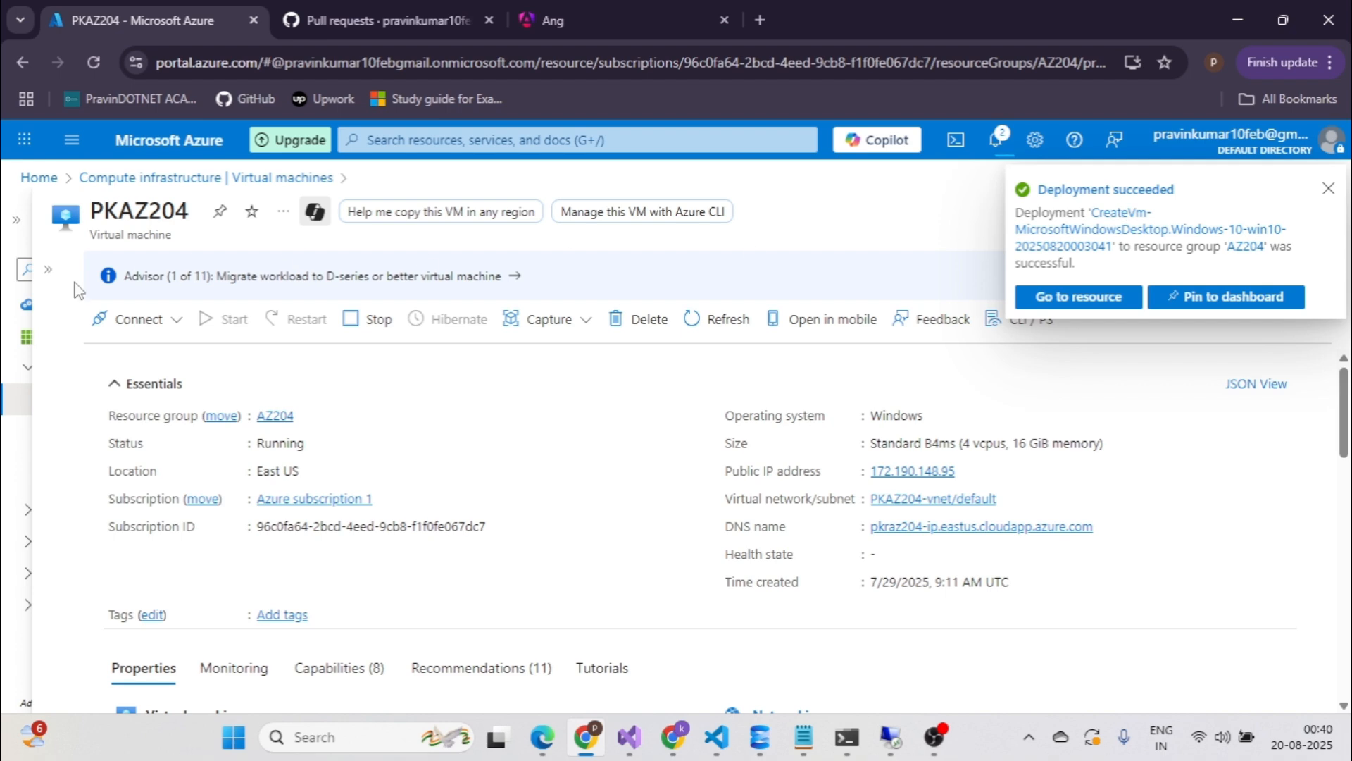
left_click(48, 269)
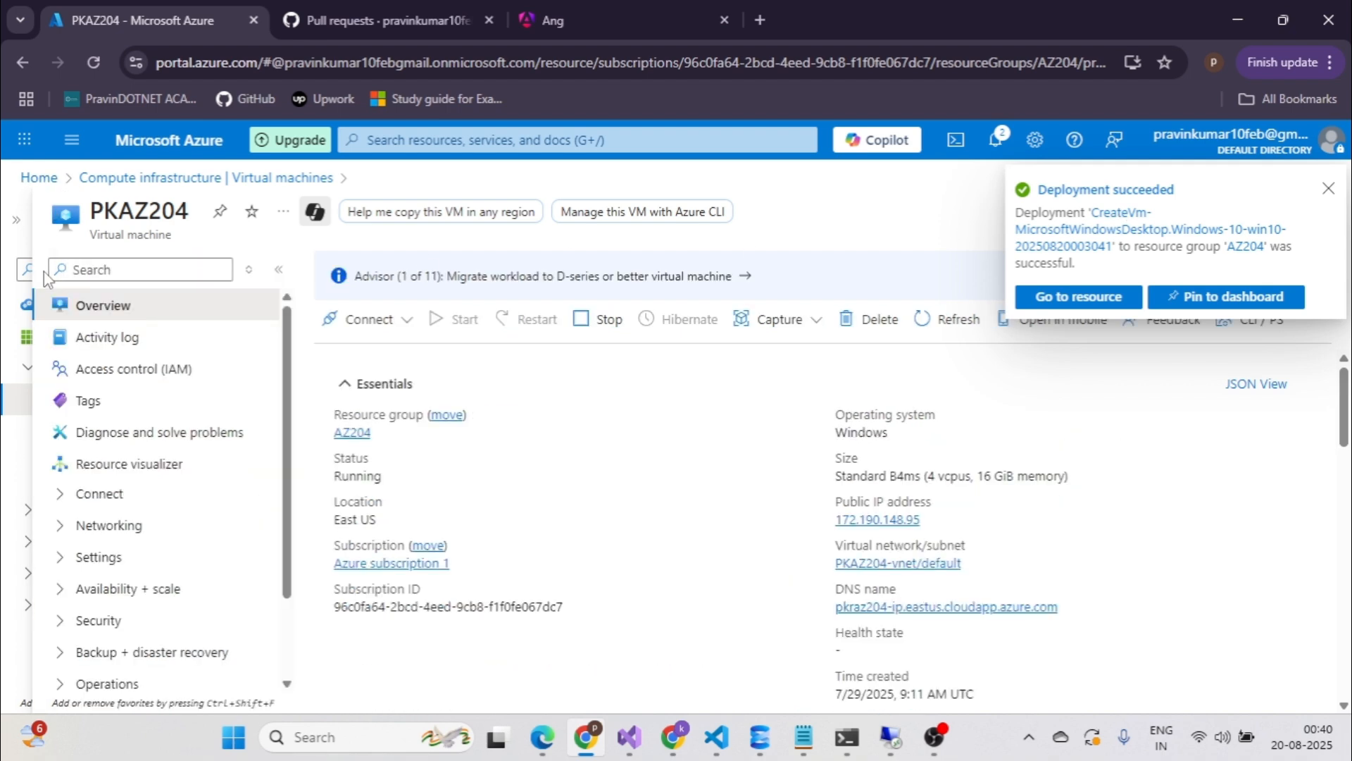
left_click(112, 181)
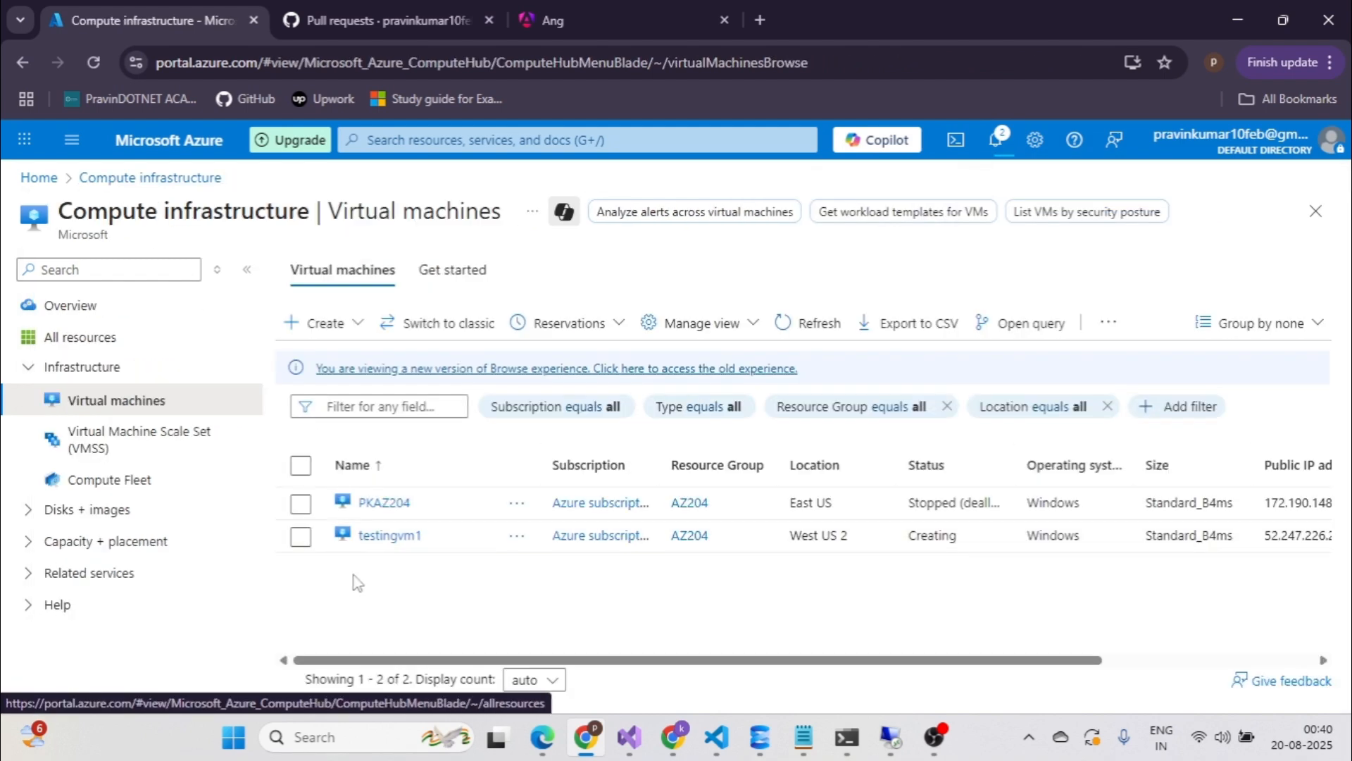
From testingvm1's overview, follow the 'Not configured' DNS name link to testingvm1-ip's Configuration.
left_click(389, 535)
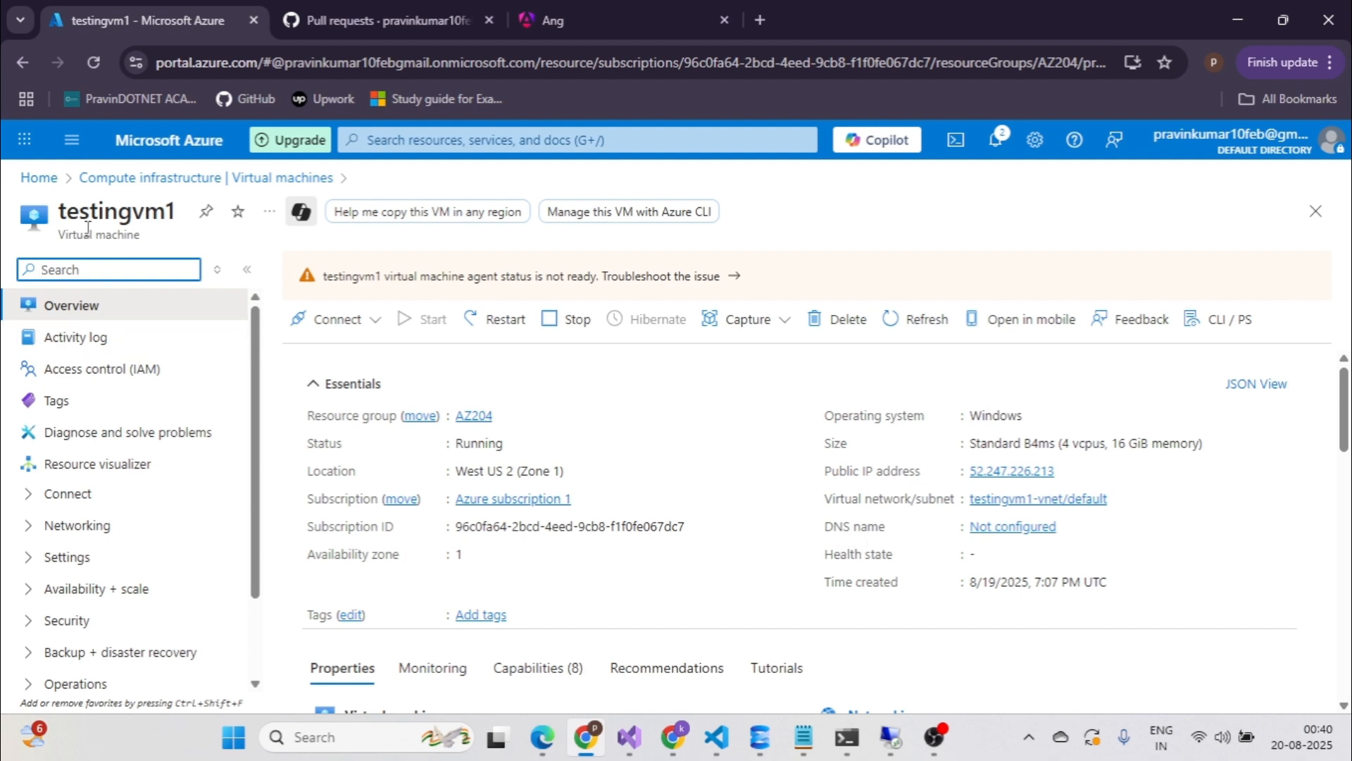
left_click_drag(60, 212, 177, 210)
key("ctrl+c")
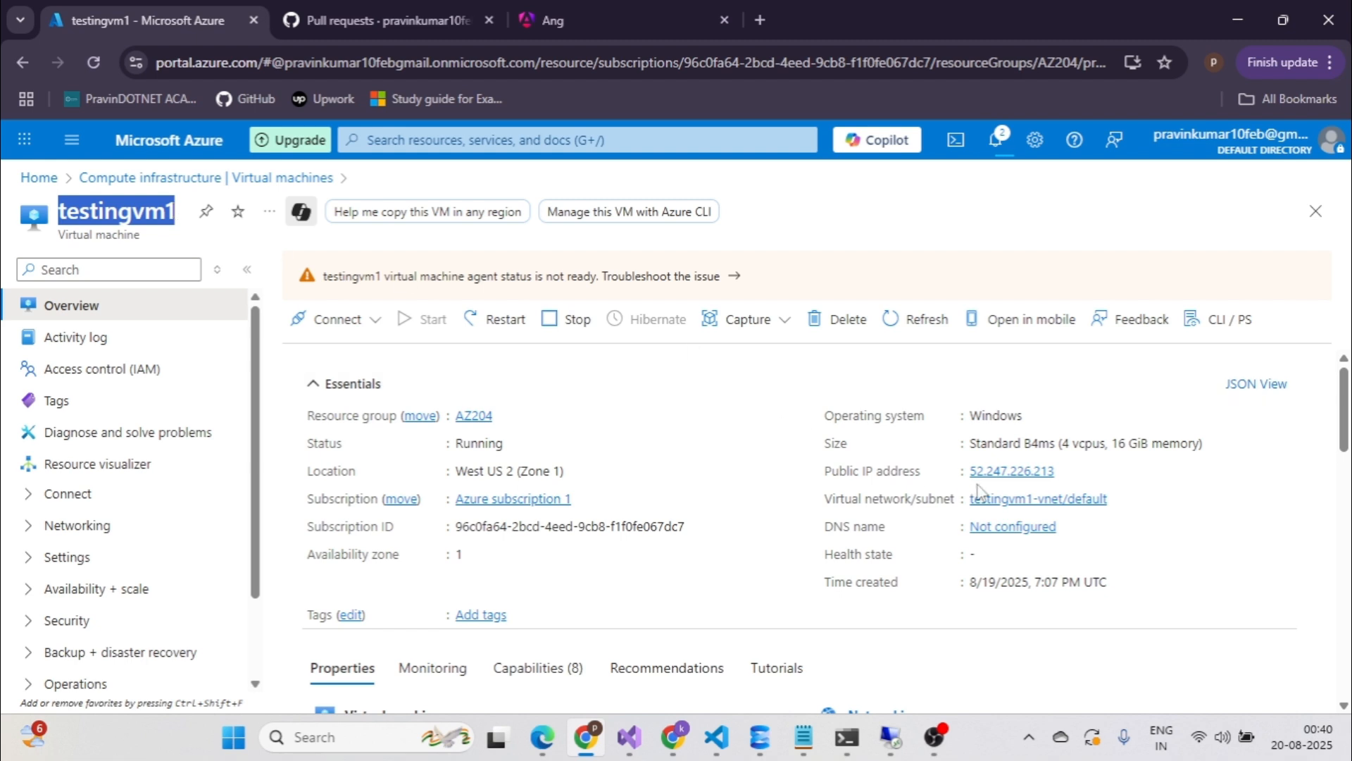
left_click(1004, 530)
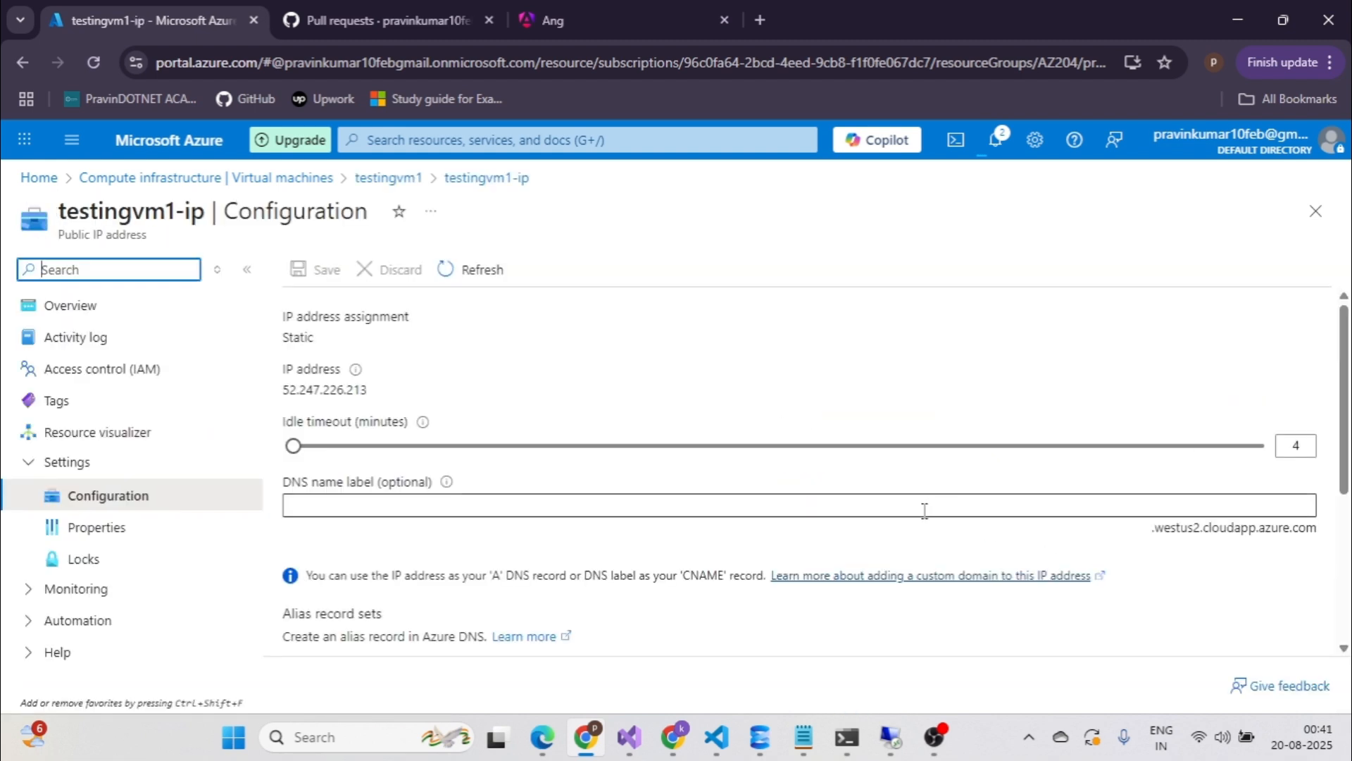
Paste testingvm1 as the public IP's DNS name label and save it.
left_click(367, 503)
key("ctrl+v")
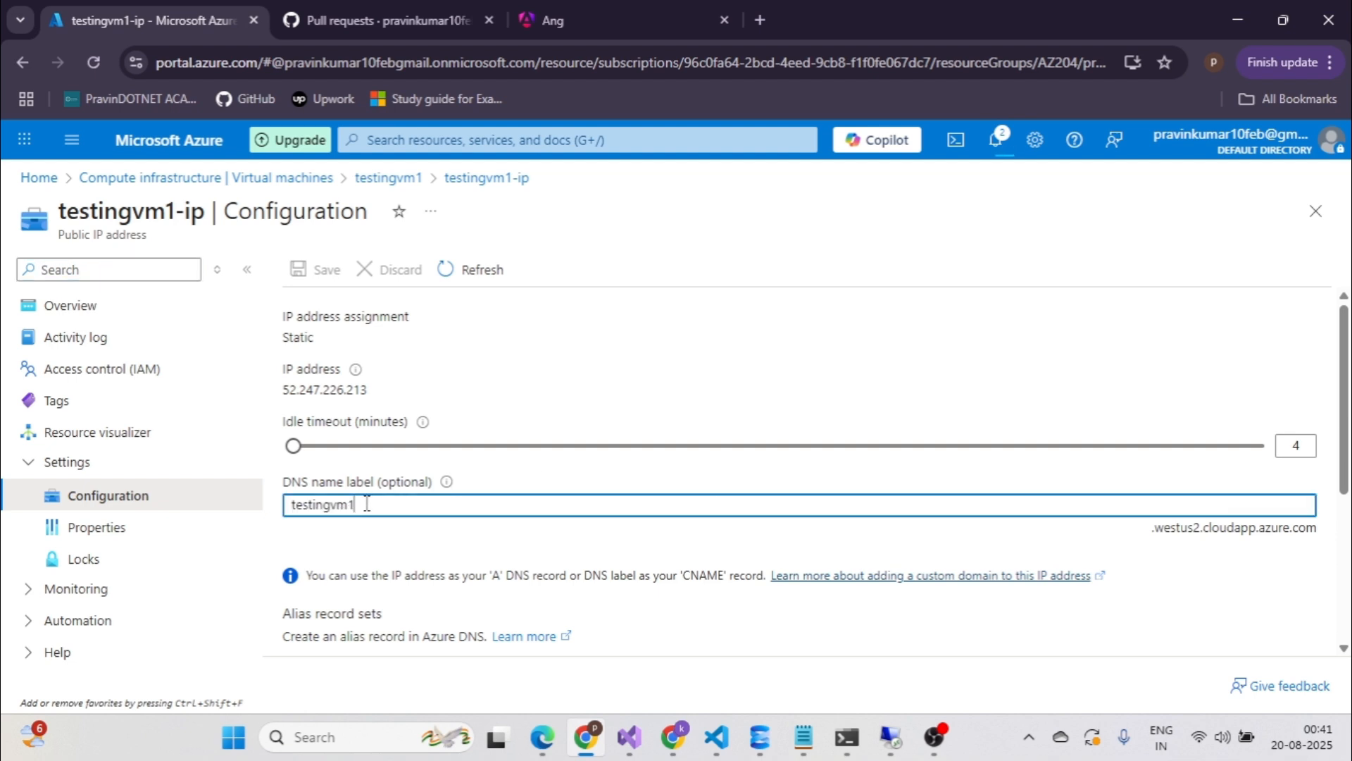
left_click(328, 274)
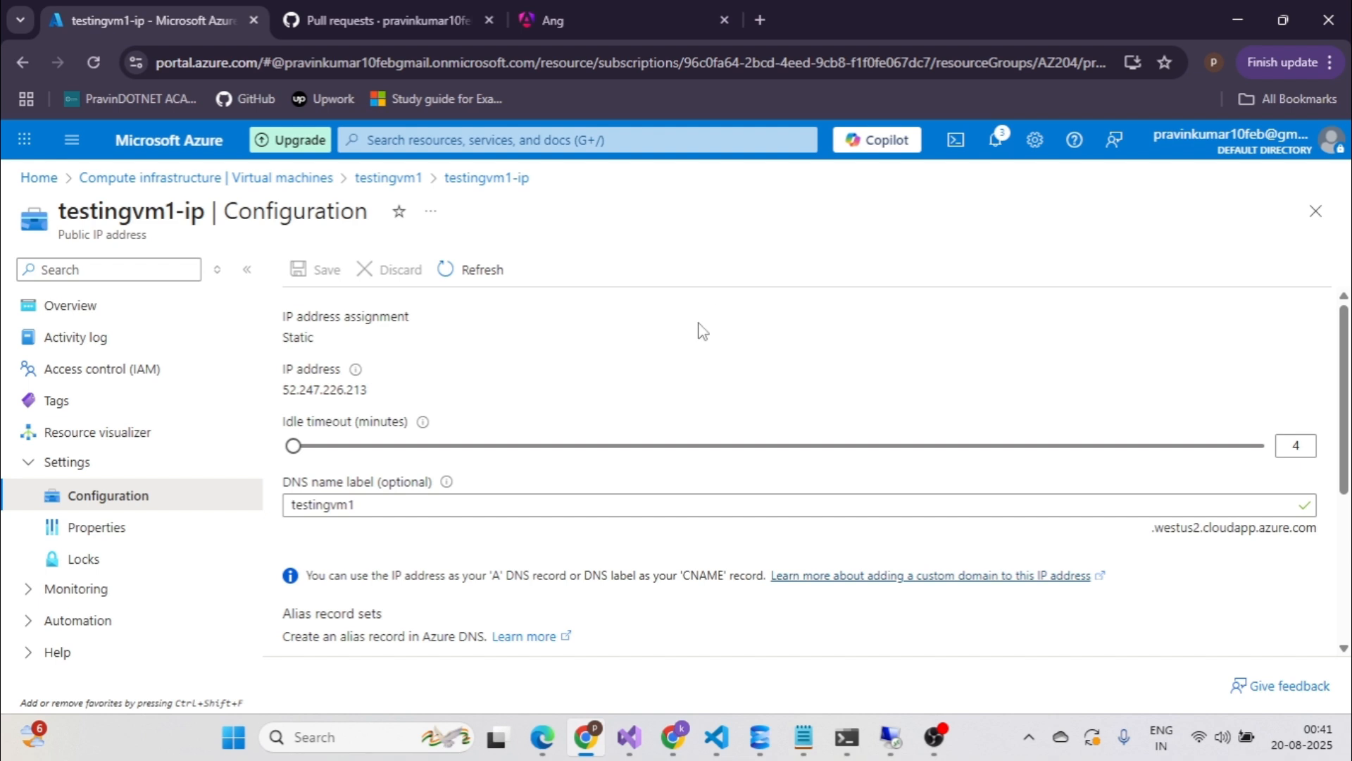
Copy the DNS name testingvm1.westus2.cloudapp.azure.com from the public IP overview.
left_click(85, 321)
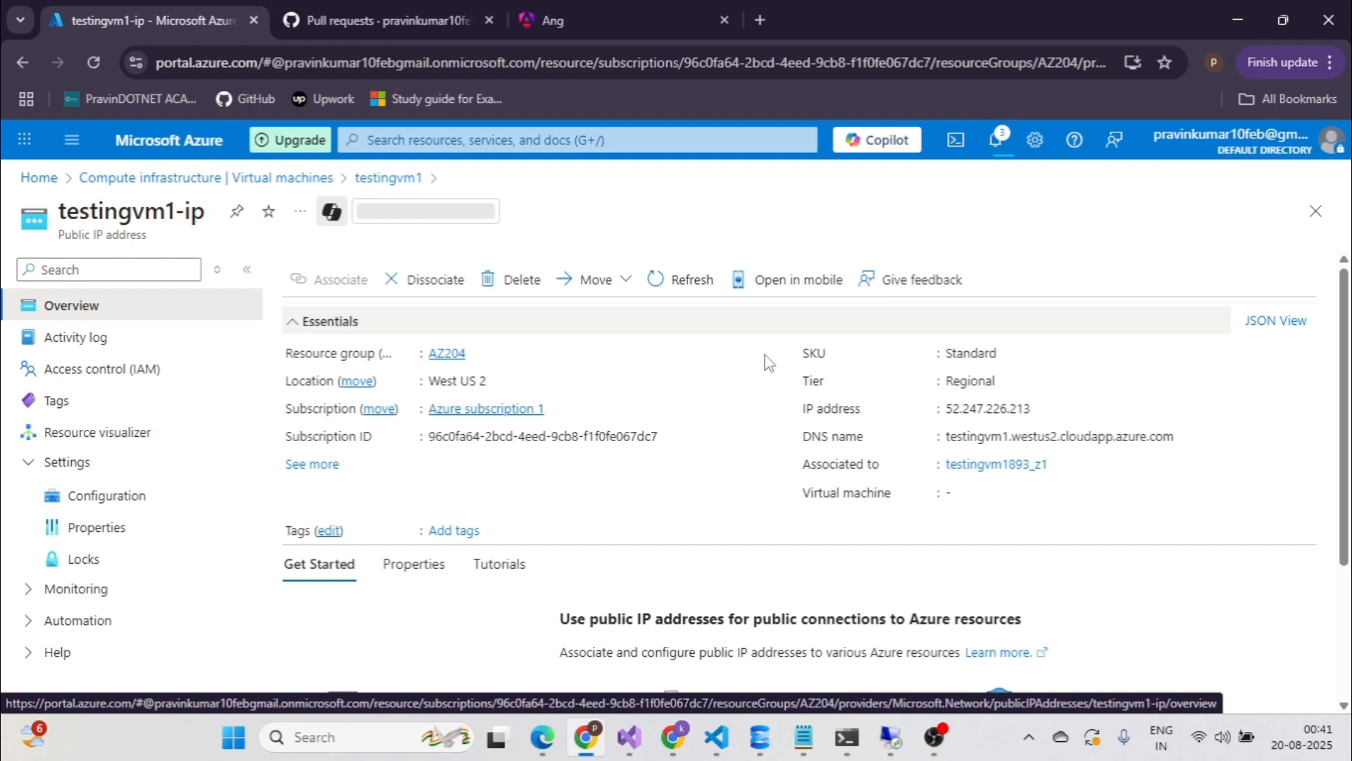
mouse_move(1155, 438)
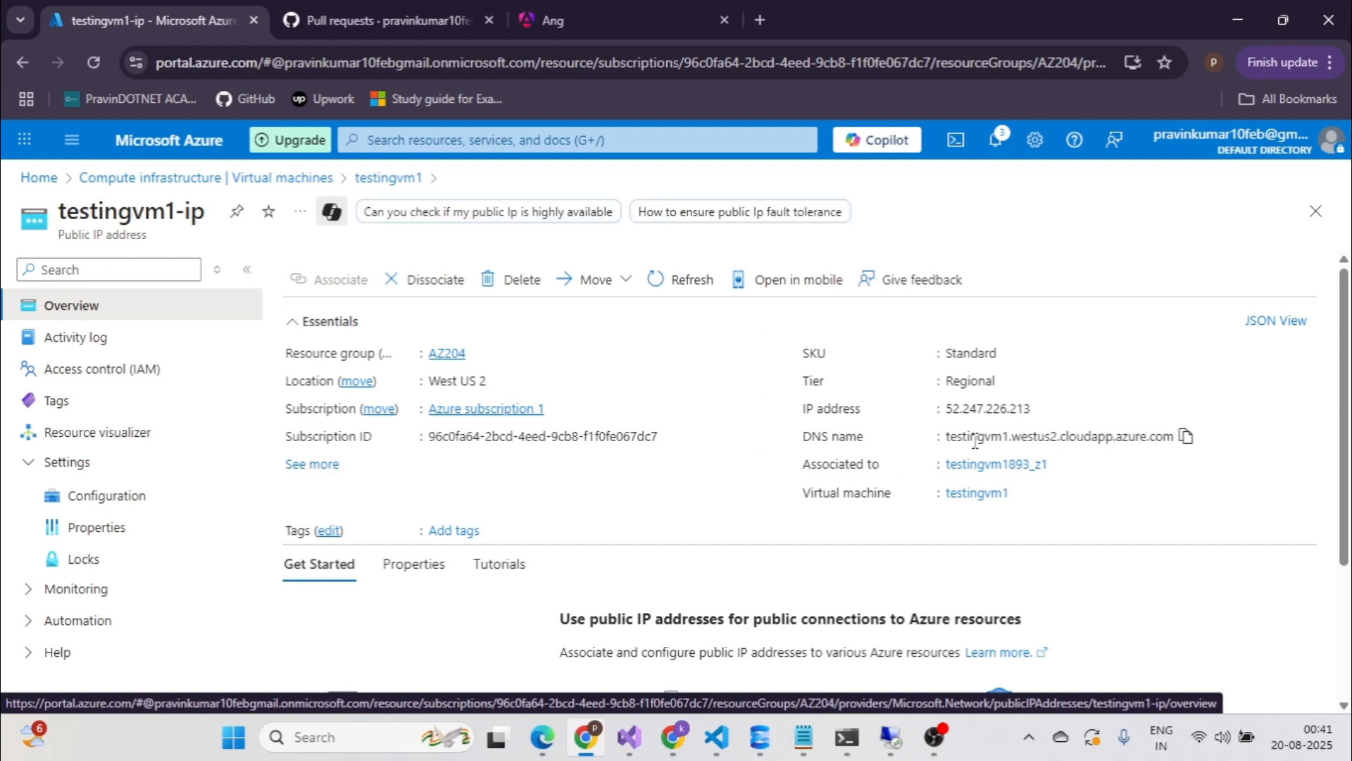
left_click(1183, 438)
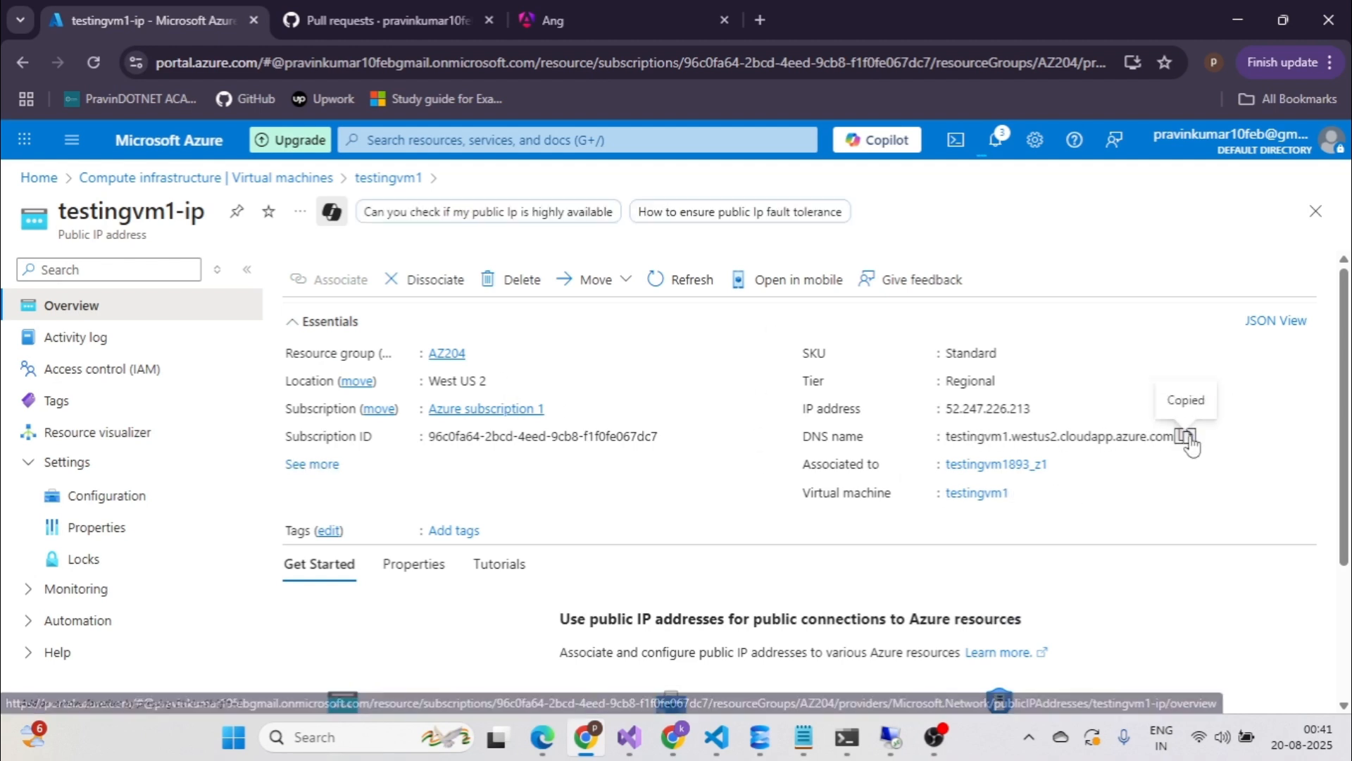
left_click(380, 737)
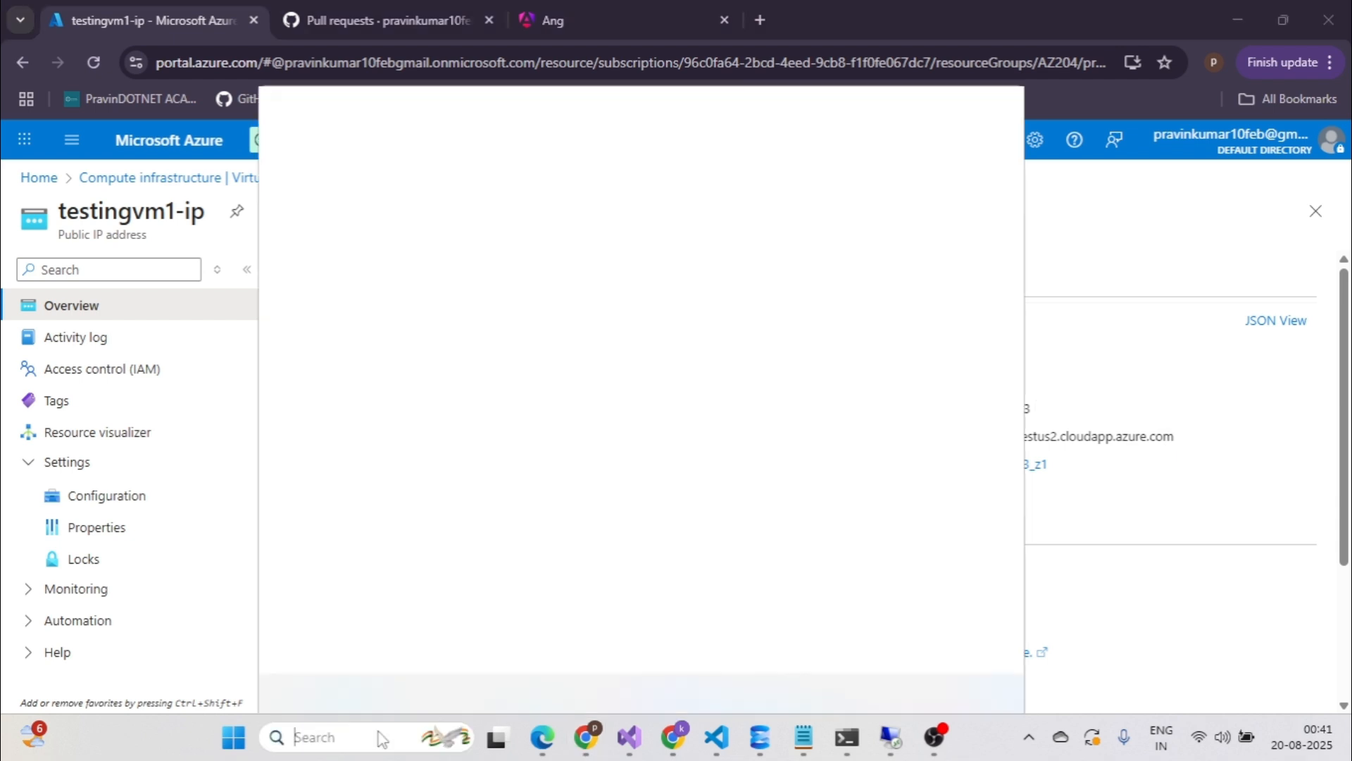
Launch Remote Desktop Connection via 'rdp' search and connect, accepting the untrusted certificate.
type("rdp")
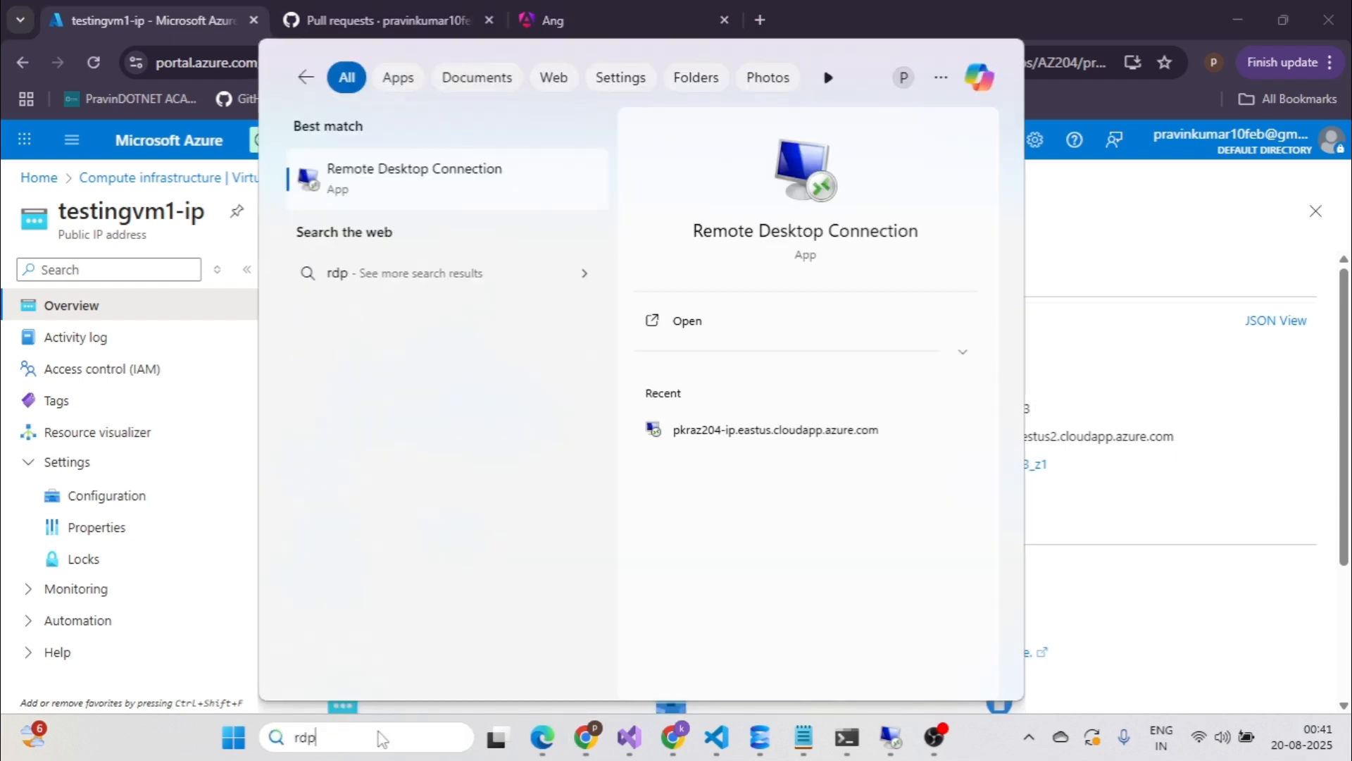
left_click(412, 184)
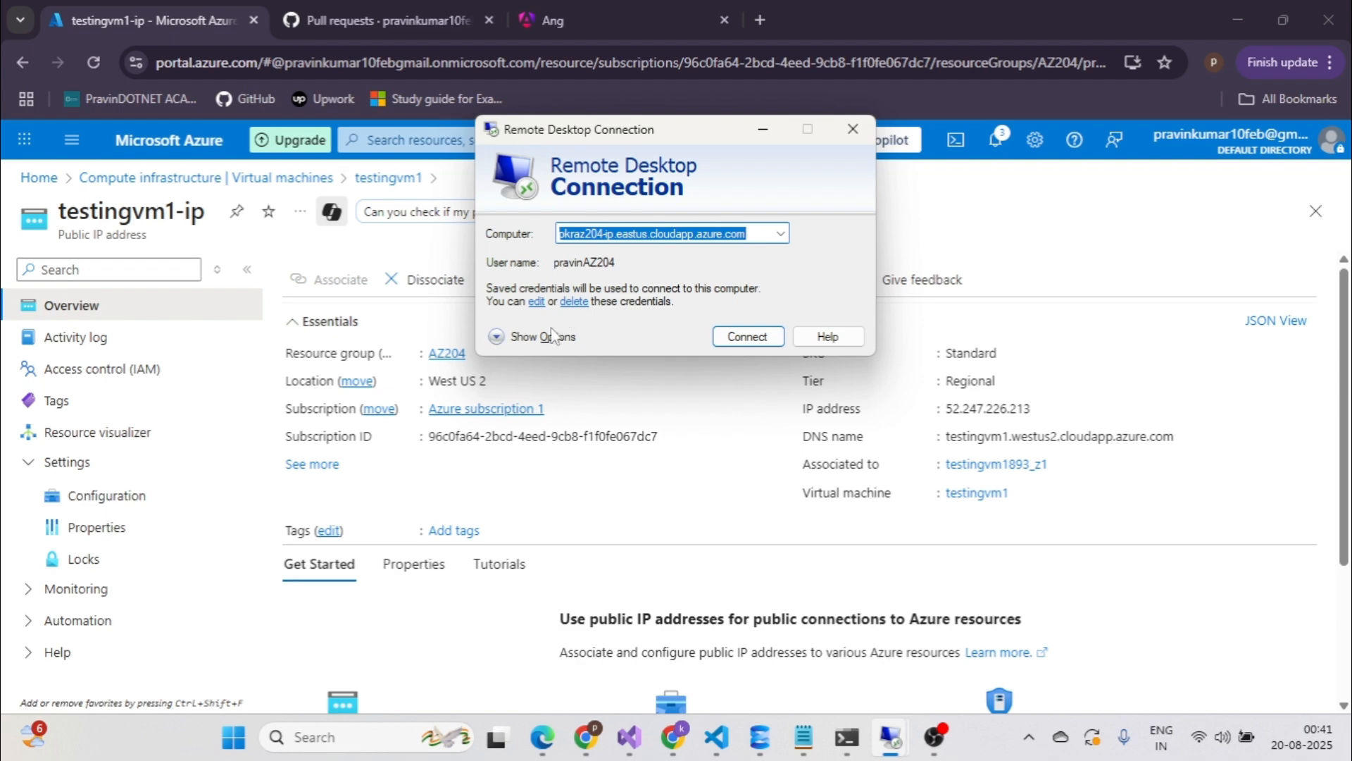
left_click(519, 338)
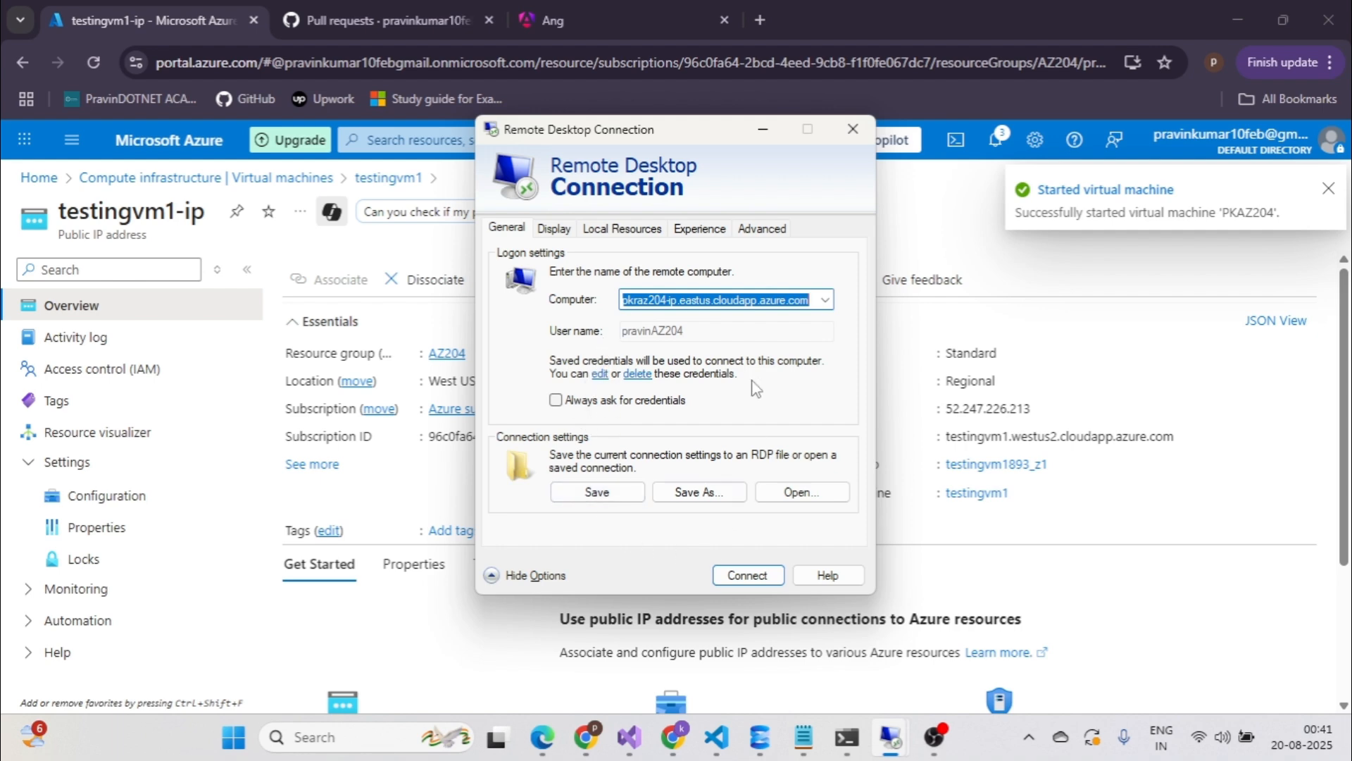
left_click(496, 577)
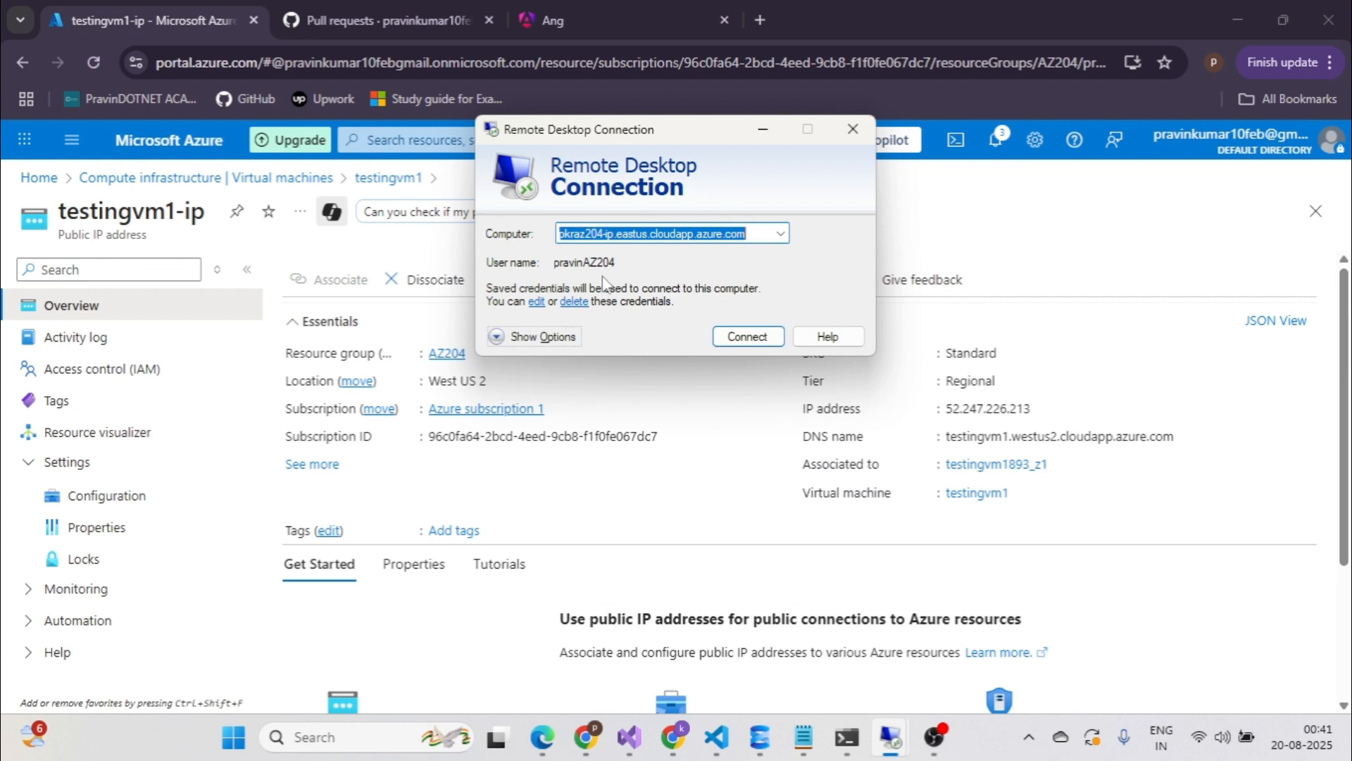
left_click(745, 338)
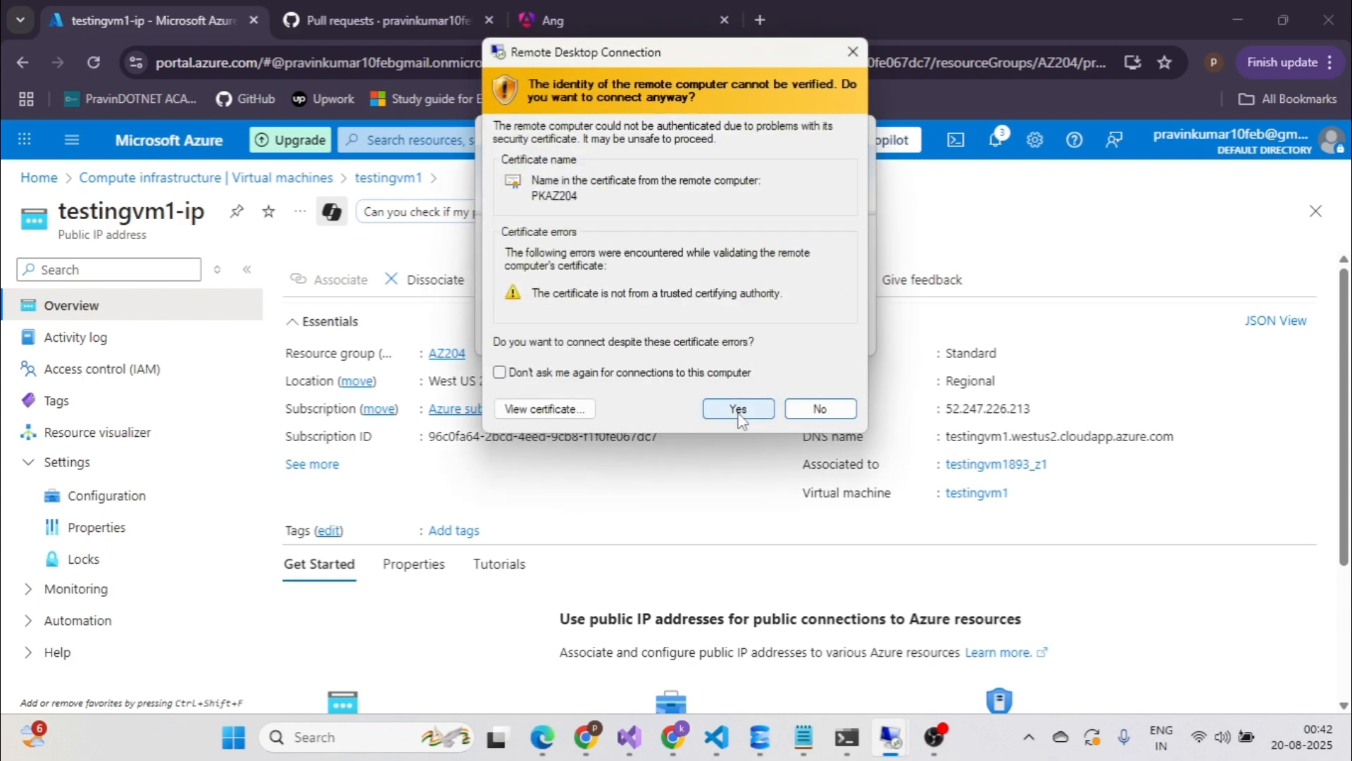
left_click(739, 410)
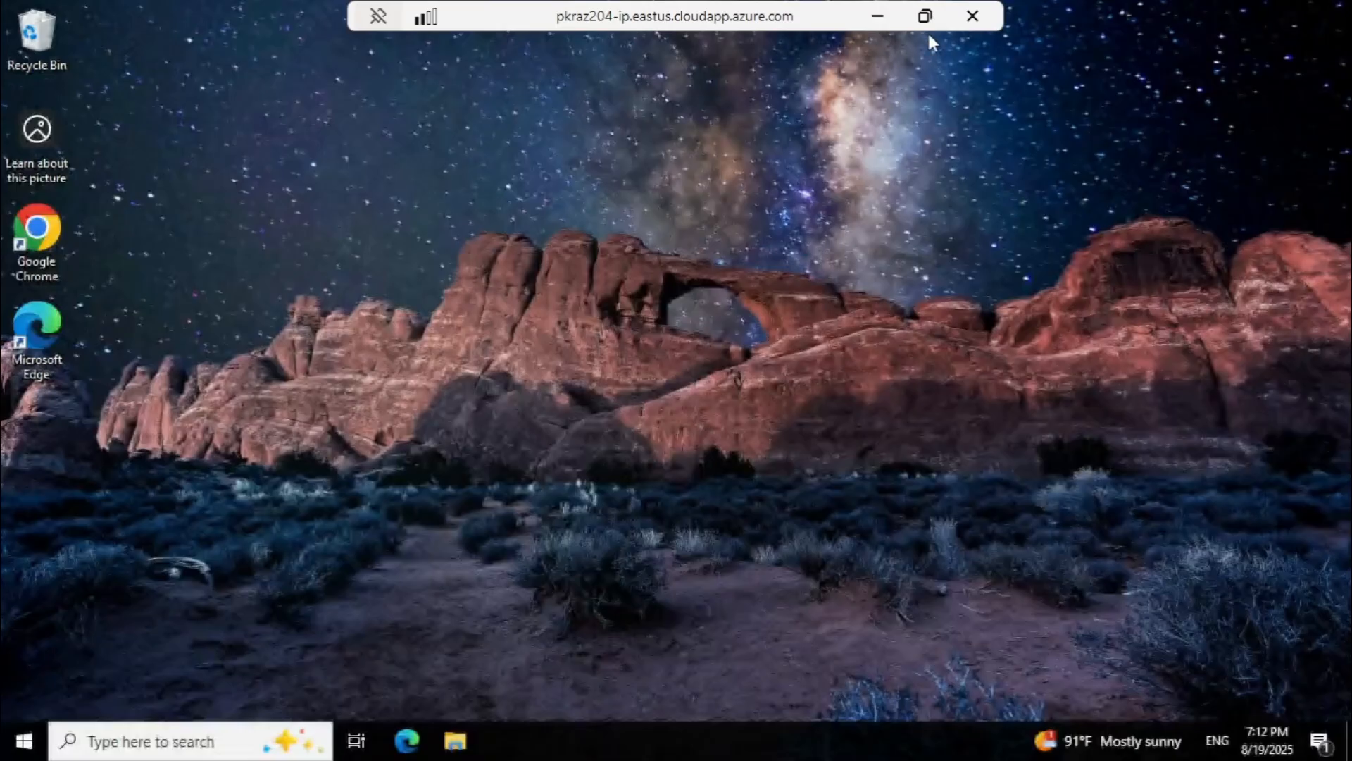
Resize the remote session into a near-full-screen window, dismiss the OneDrive toast, then minimise it.
left_click(924, 18)
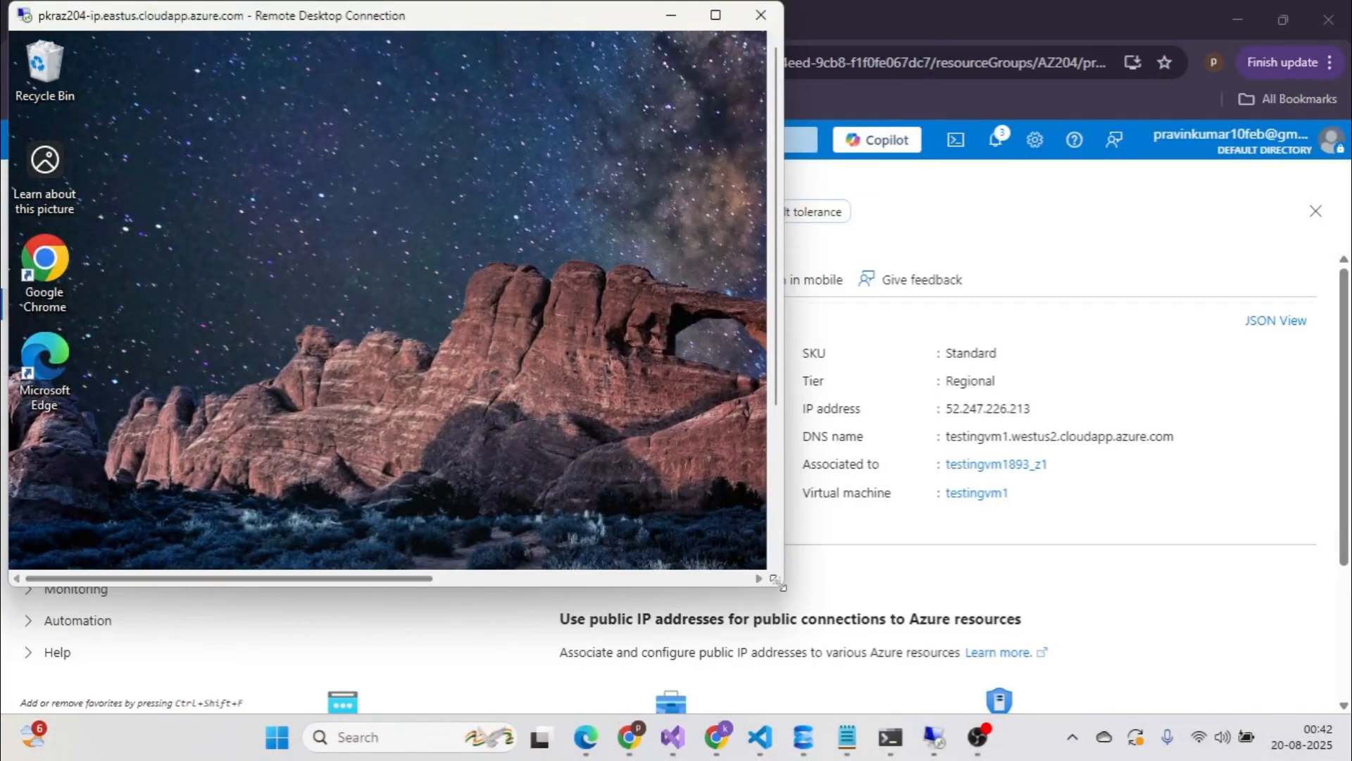
left_click_drag(1038, 625, 1341, 699)
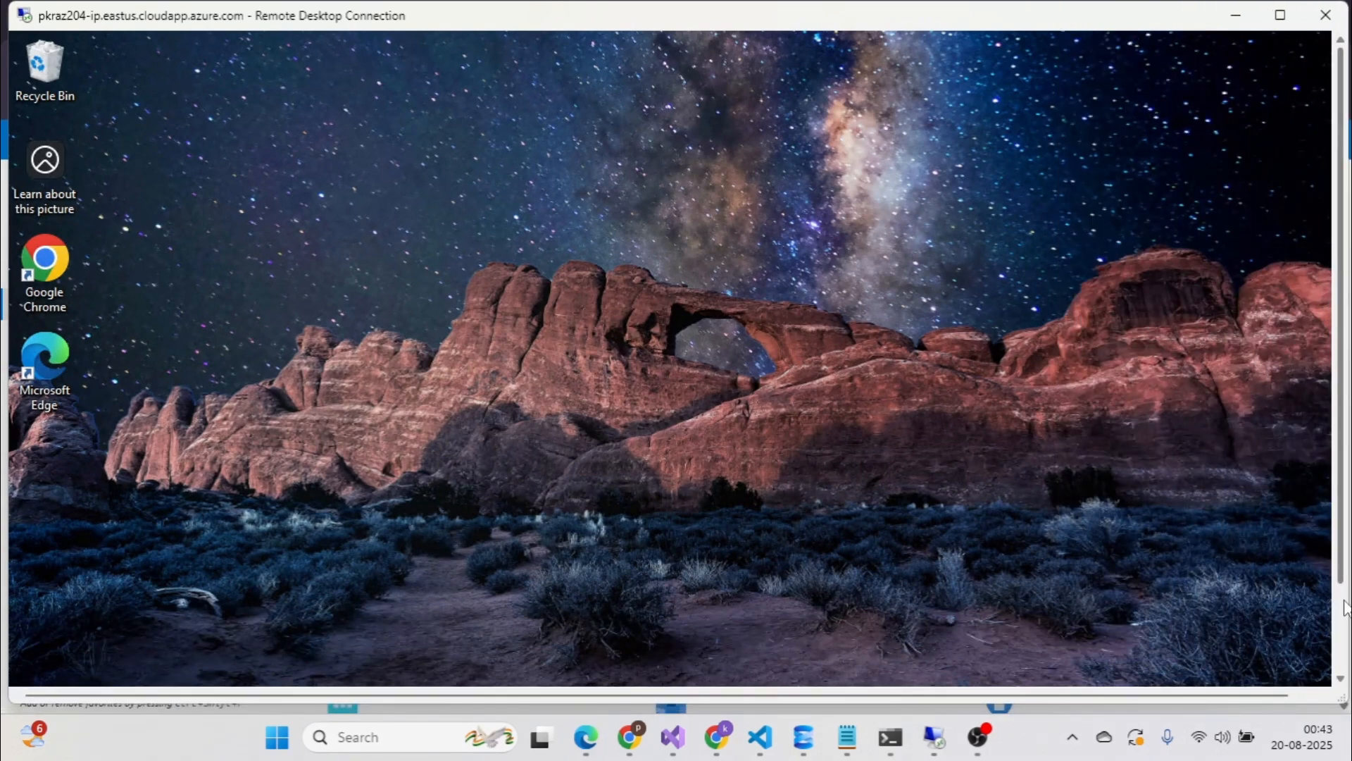
left_click_drag(1349, 607, 1337, 608)
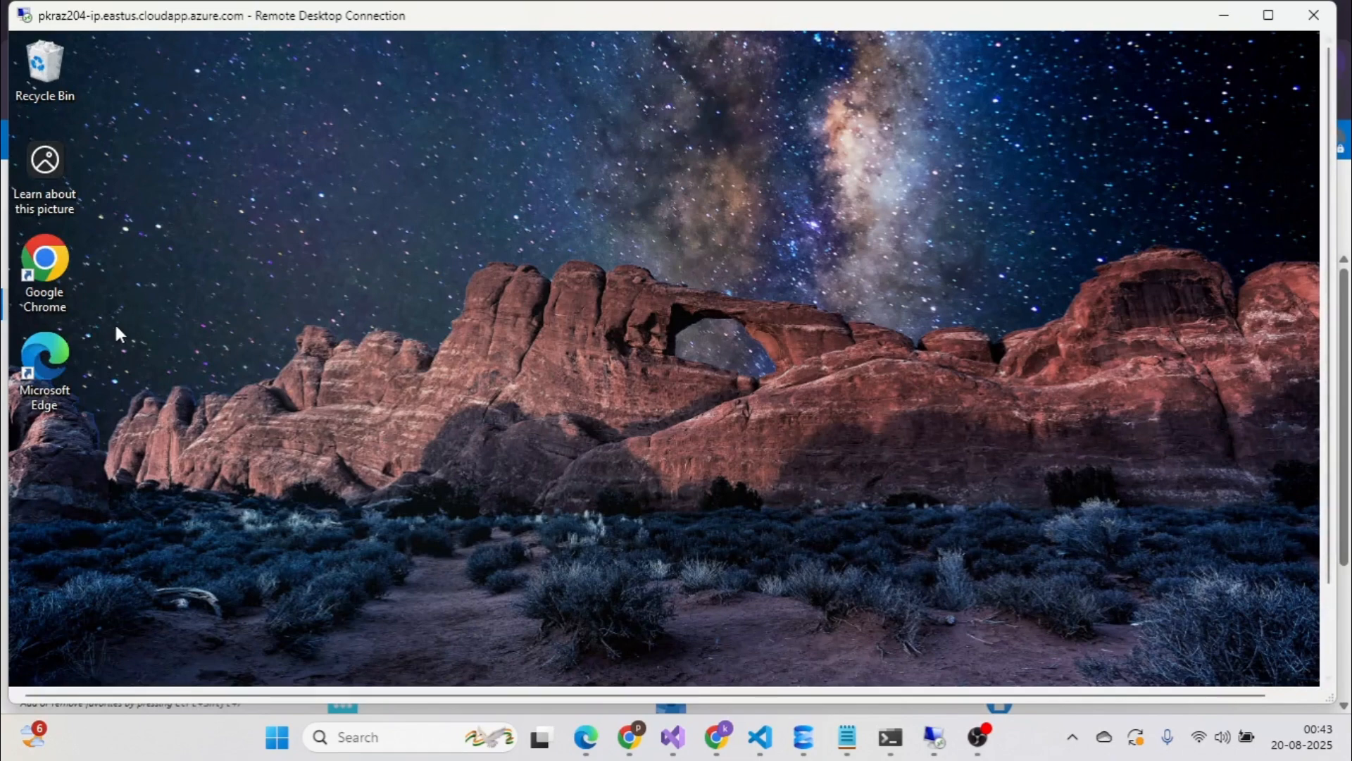
left_click_drag(1329, 561, 1329, 664)
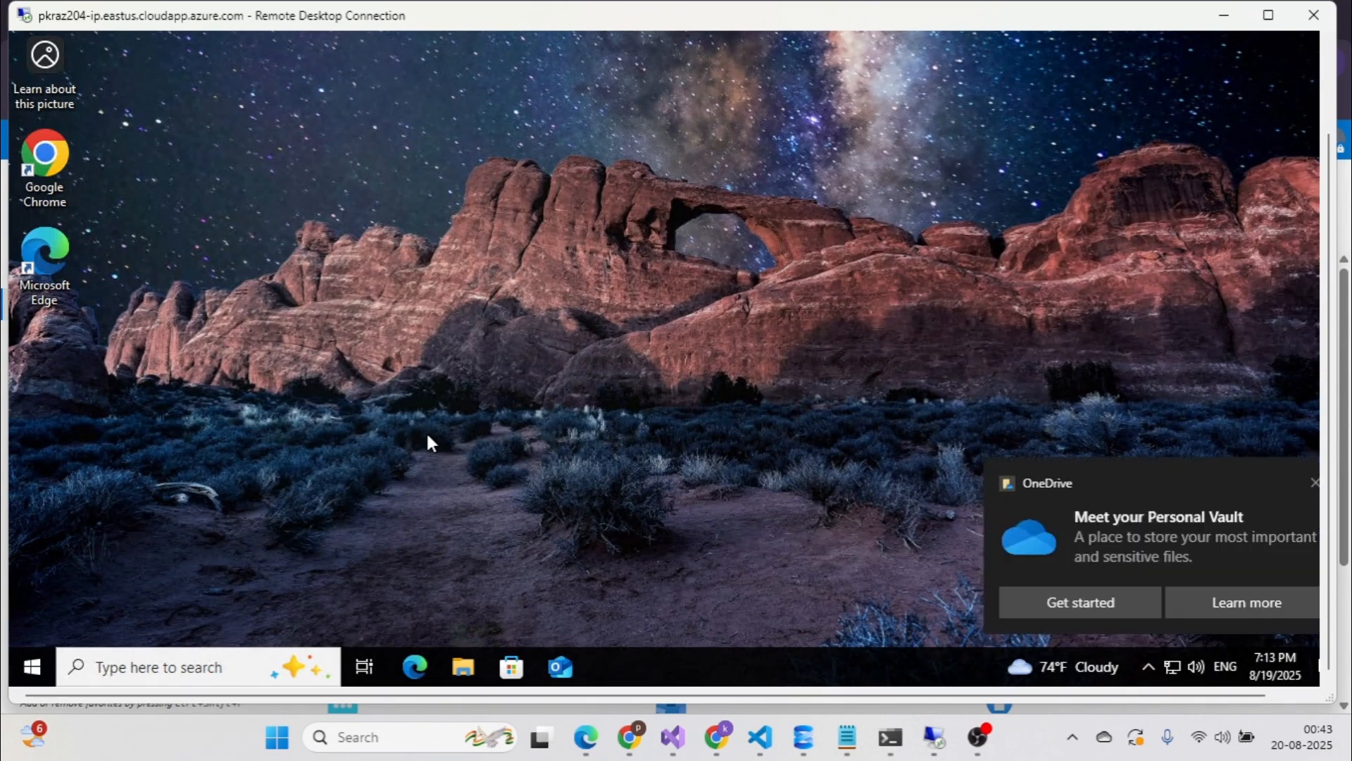
left_click(1316, 485)
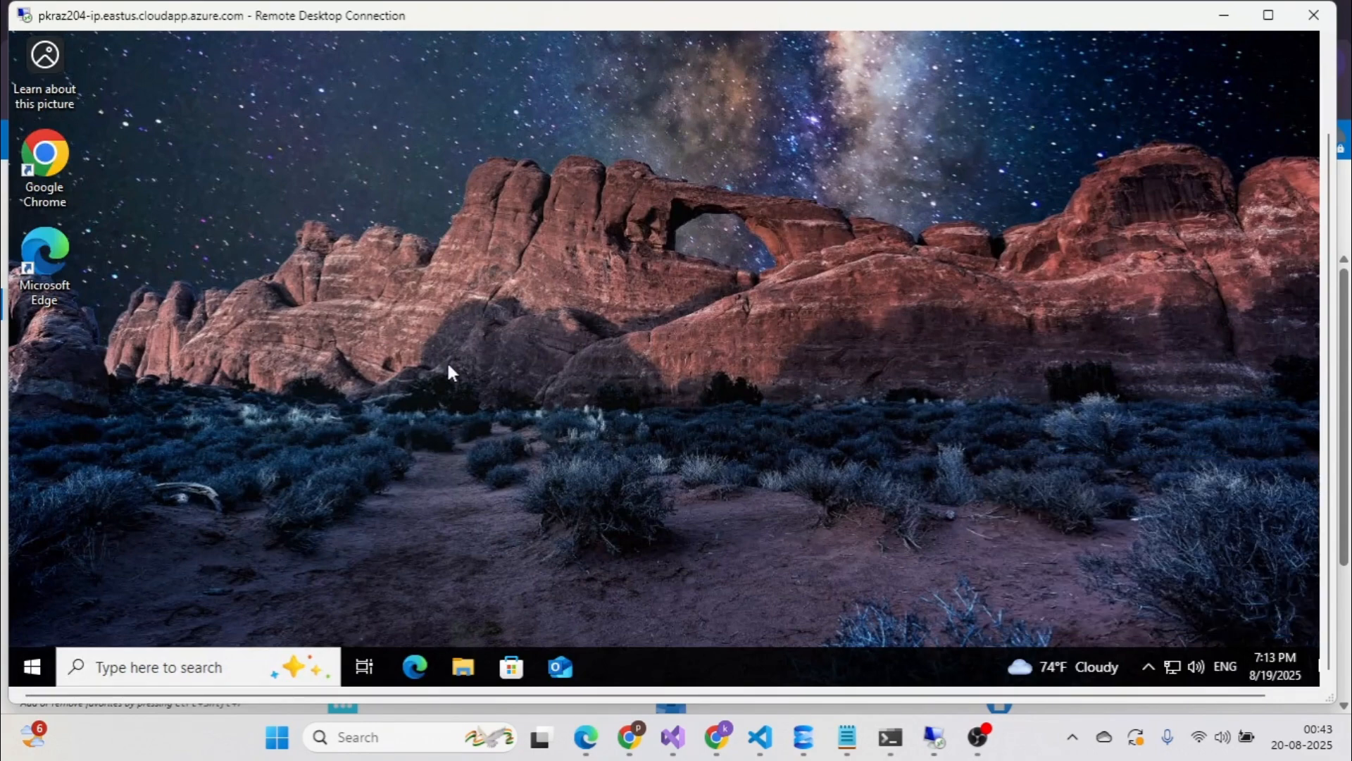
left_click(1224, 18)
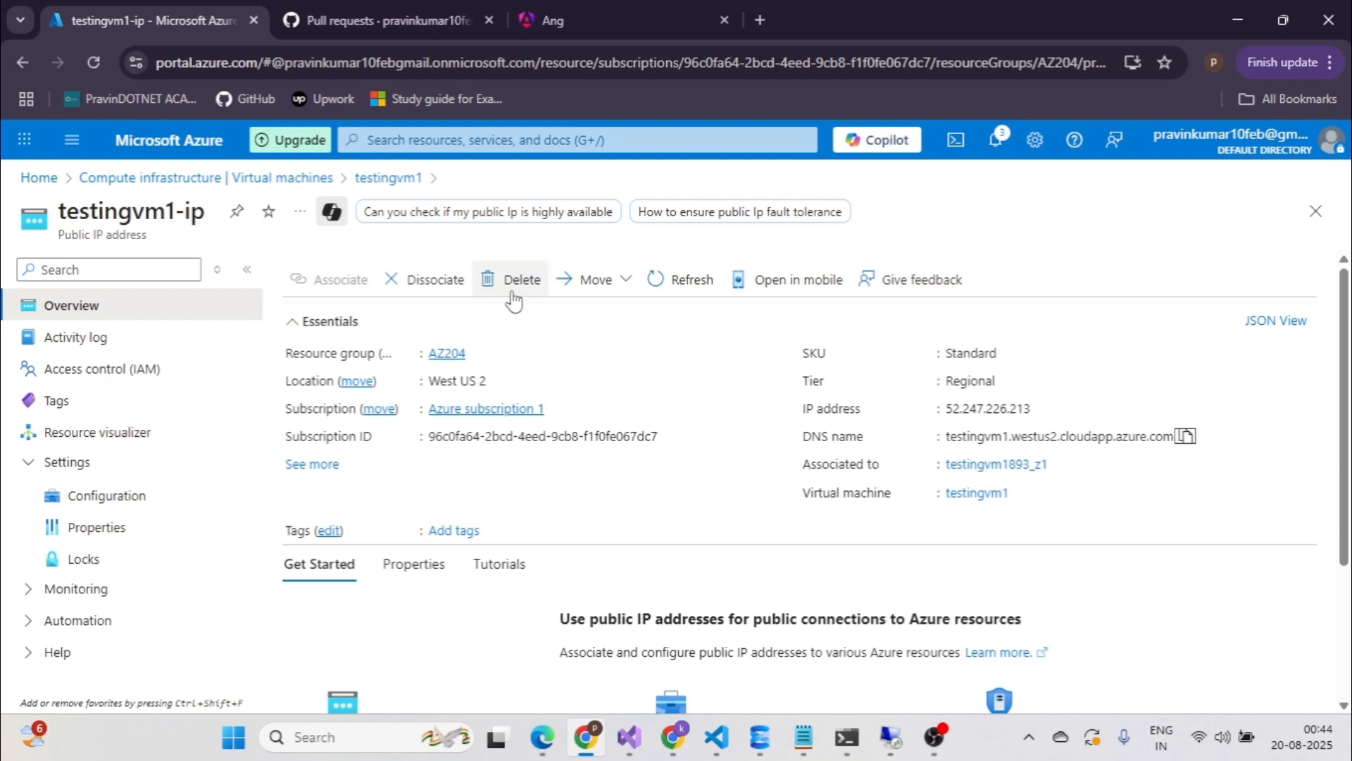
Return via the breadcrumb to the Virtual machines list showing PKAZ204 and testingvm1.
left_click(69, 309)
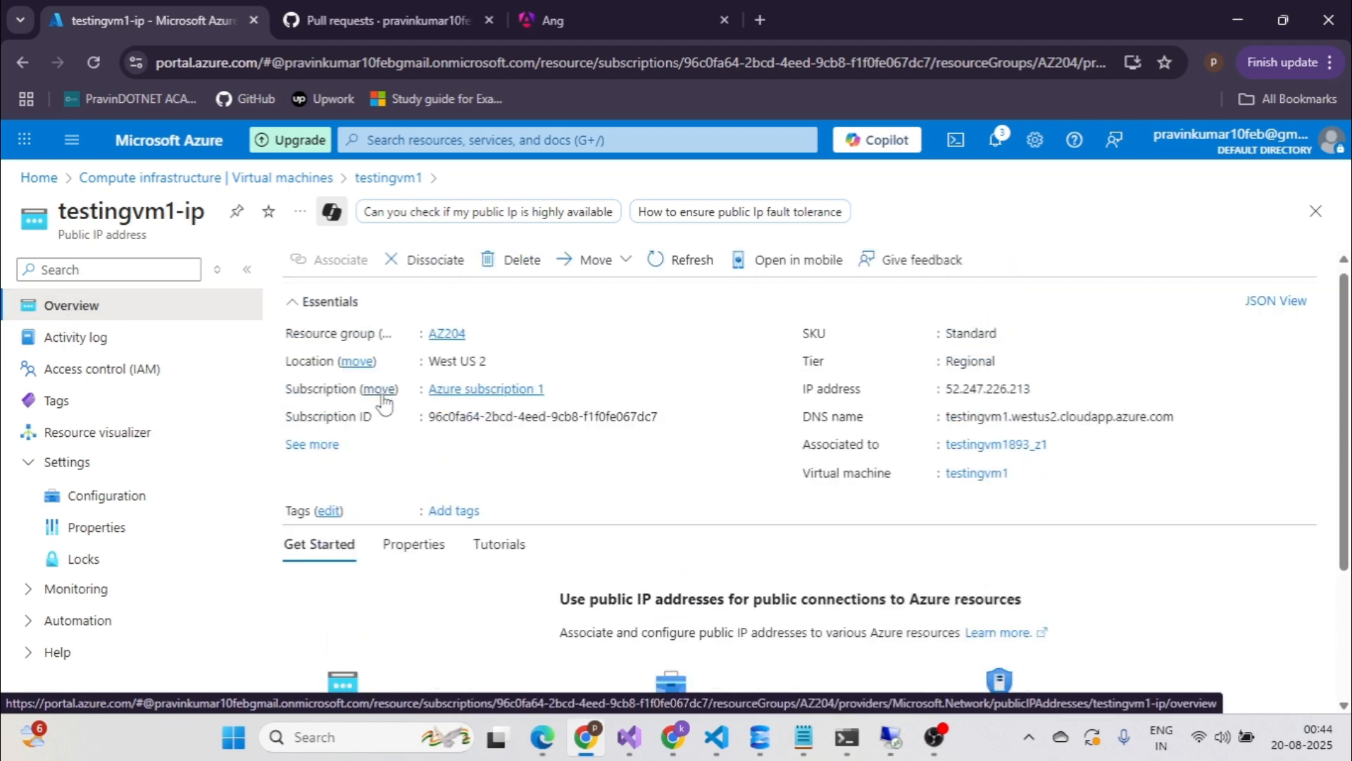
left_click(280, 179)
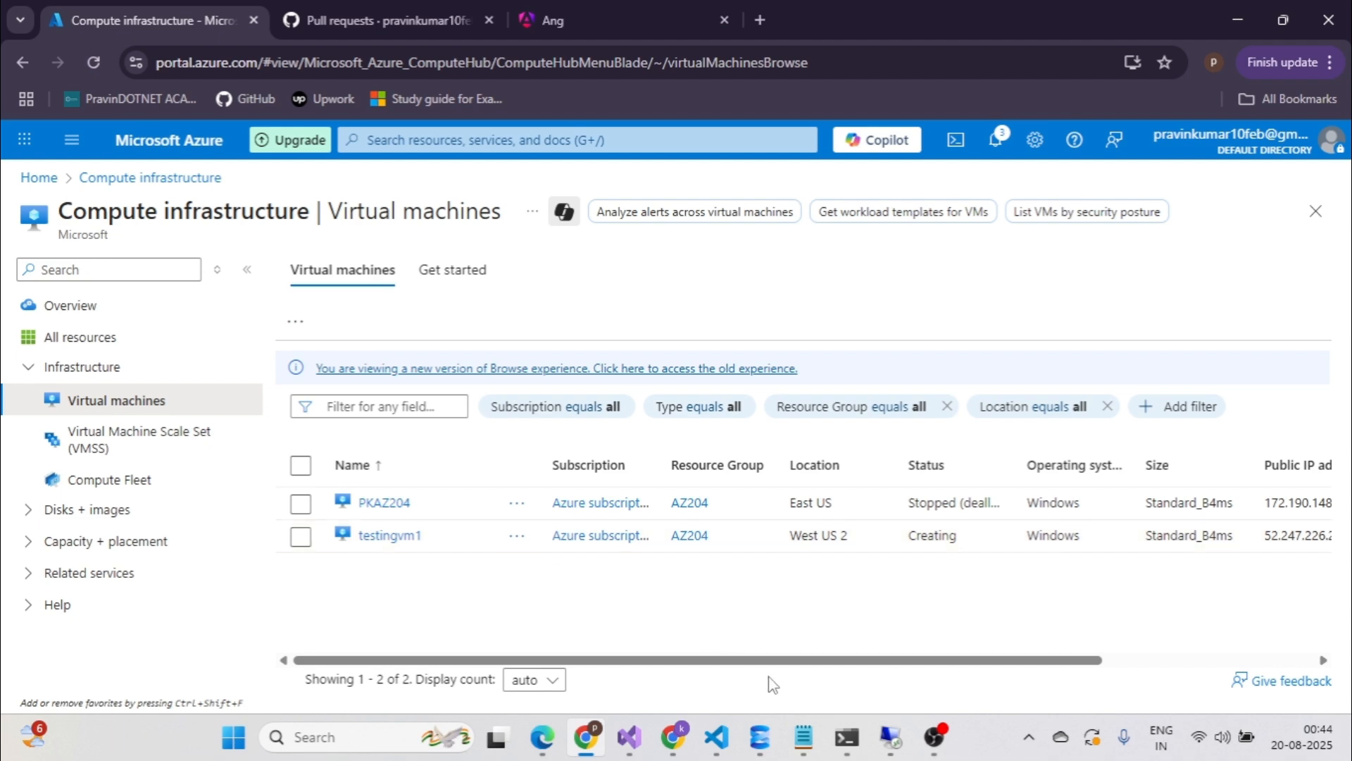
left_click(937, 740)
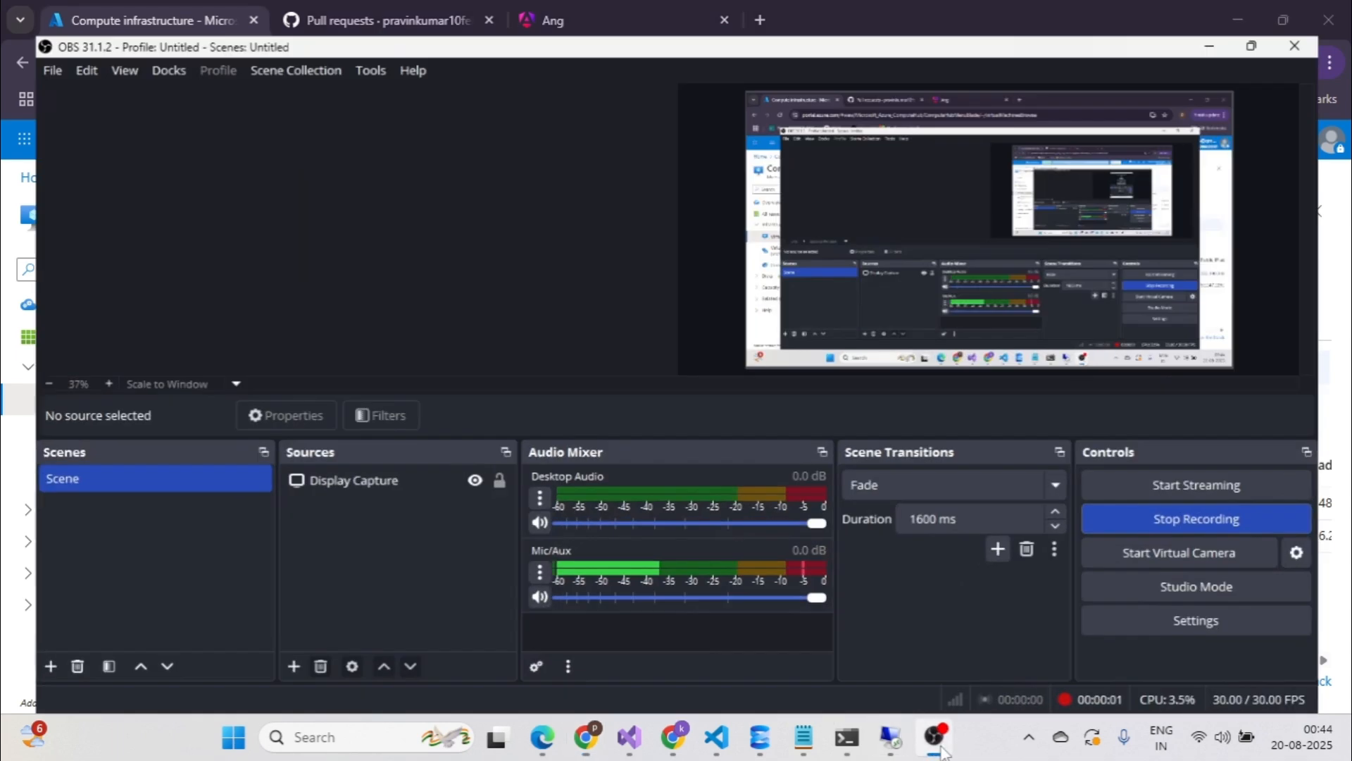